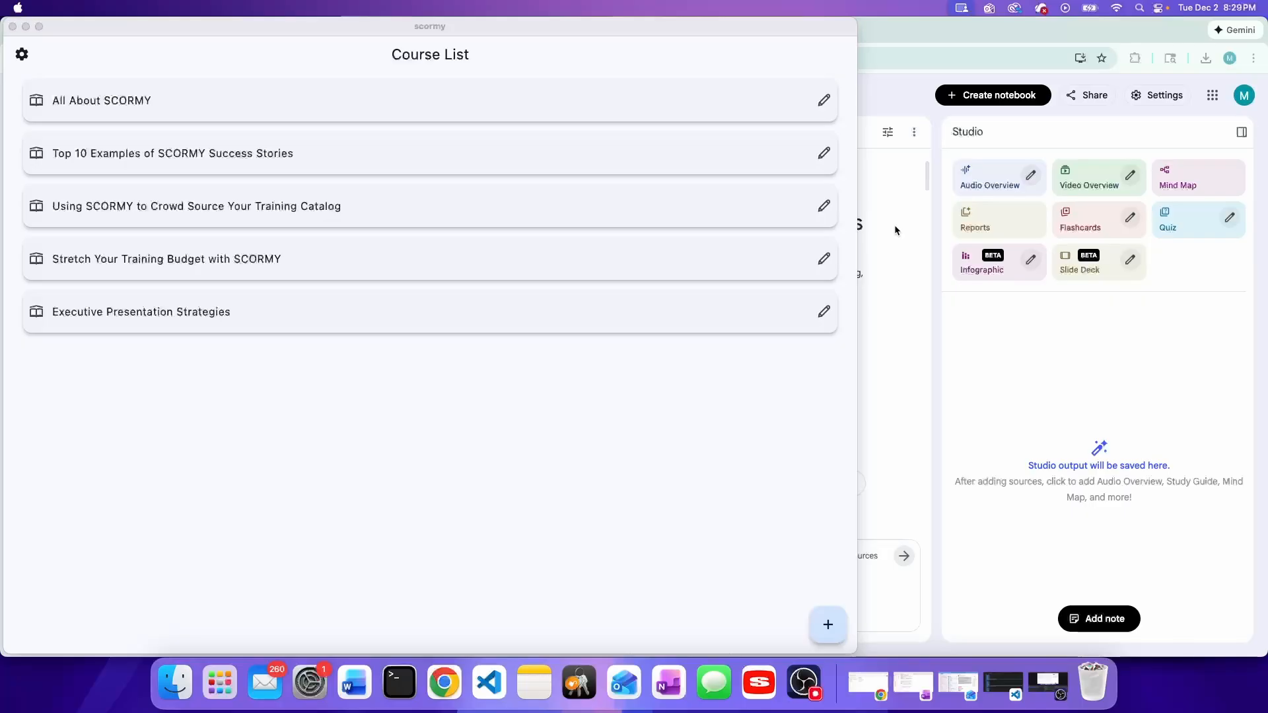
Step: Switch to Chrome and view the YouTube video of 10 presentation tips and the PDF How to Present to Senior Executives
click(918, 32)
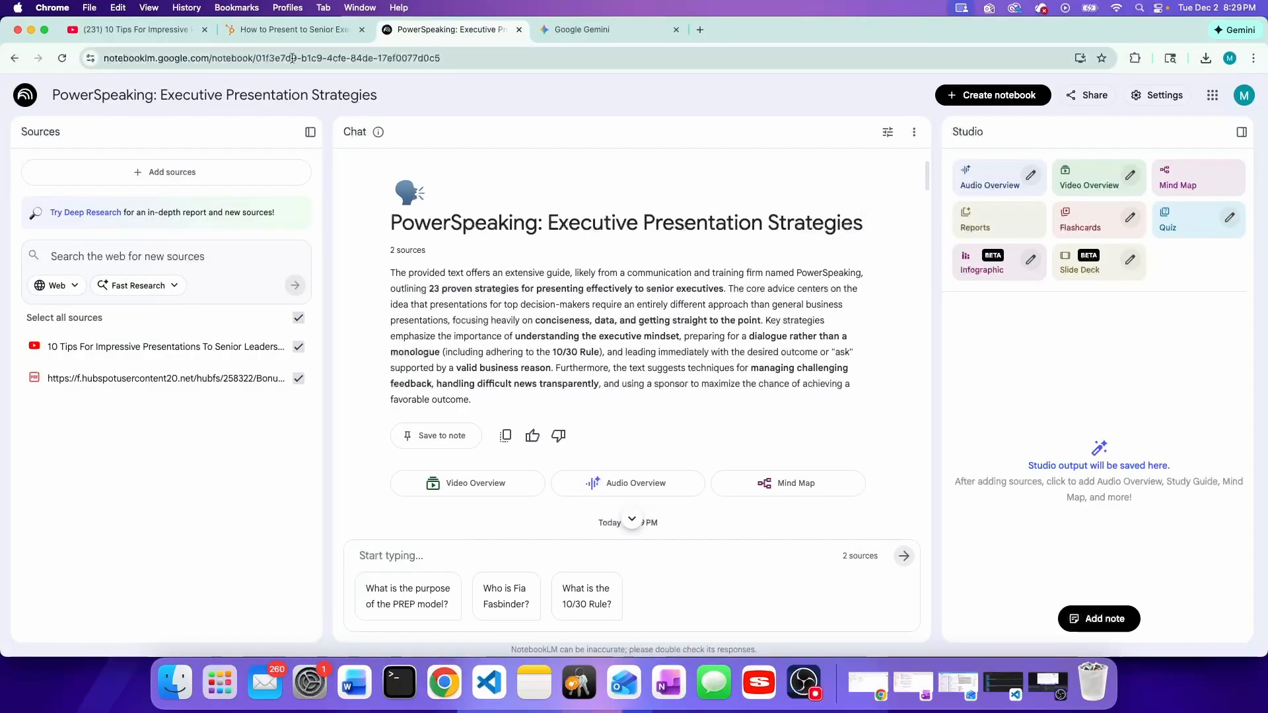
click(132, 29)
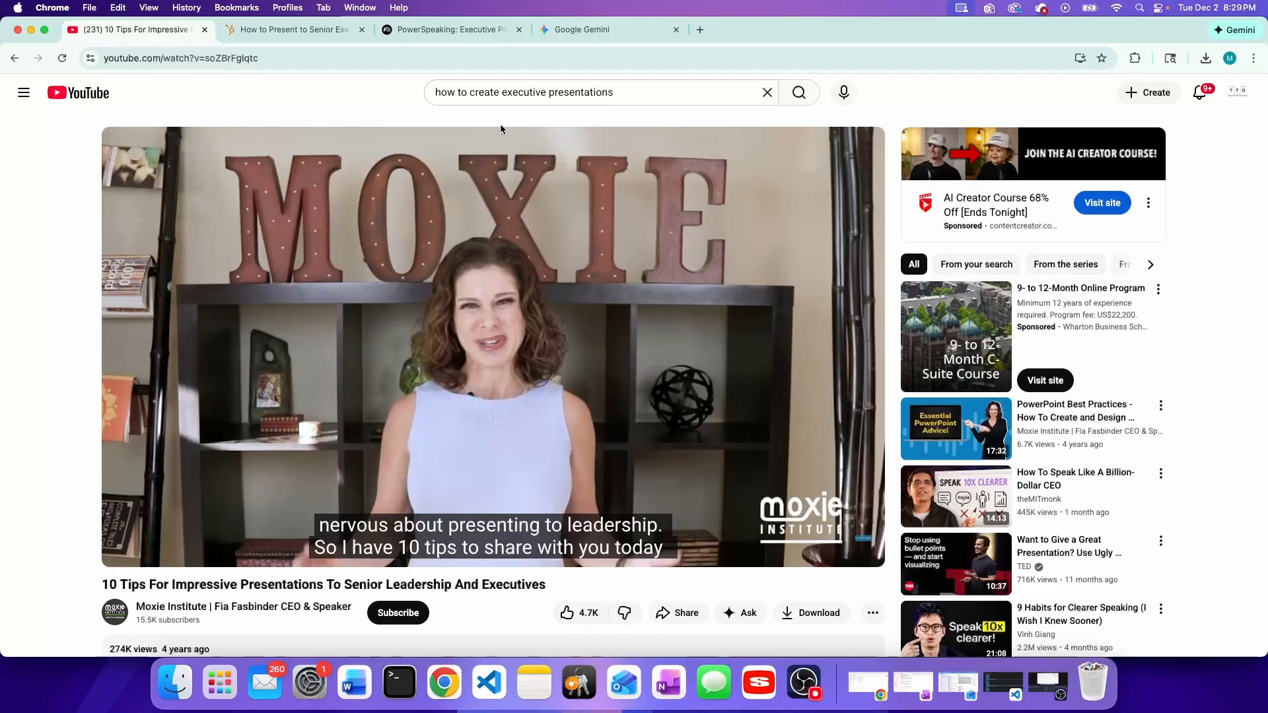
click(317, 31)
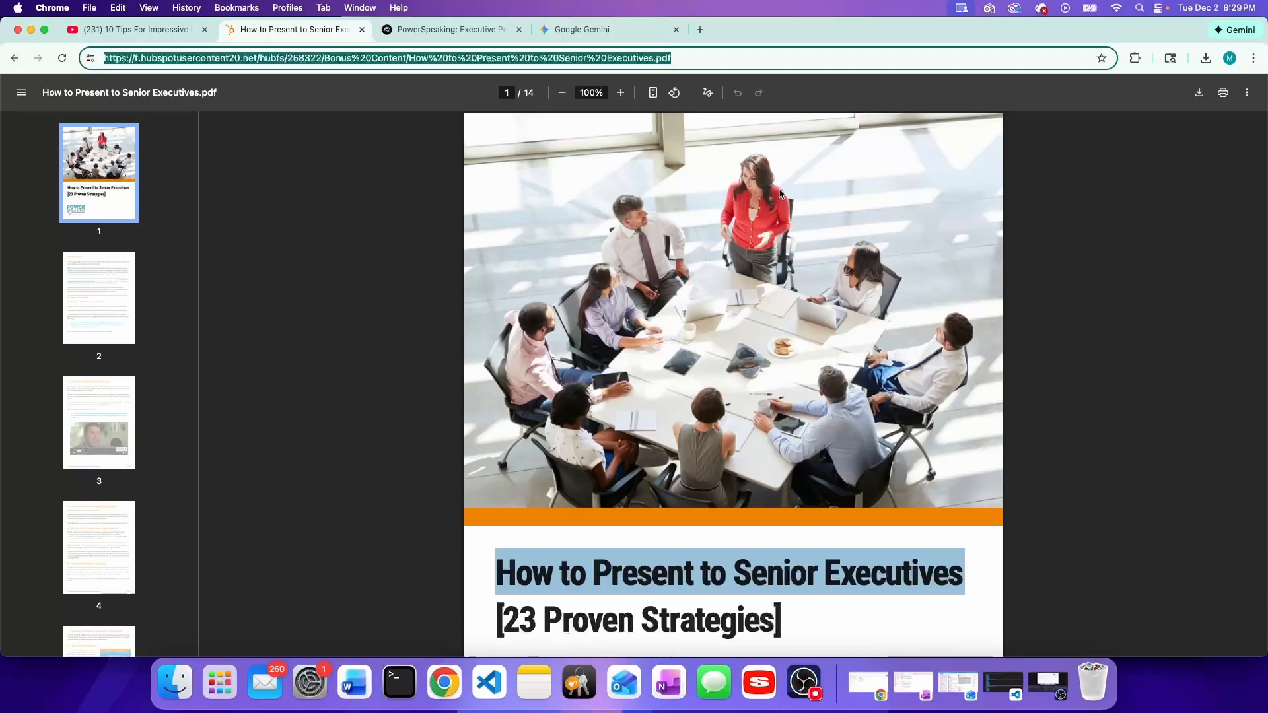
click(465, 30)
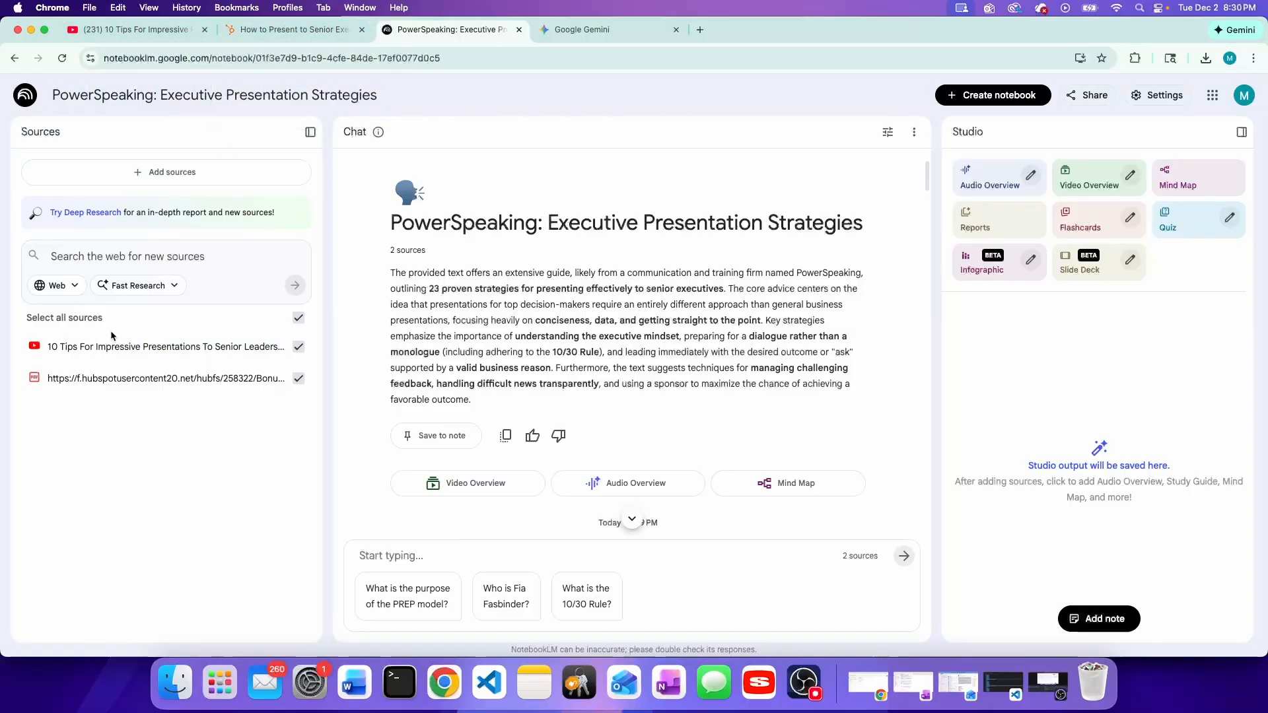
Step: Read the course introduction prompt and answer in the NotebookLM chat, highlighting the welcome text through the first learning points
scroll(611, 325, down, 10)
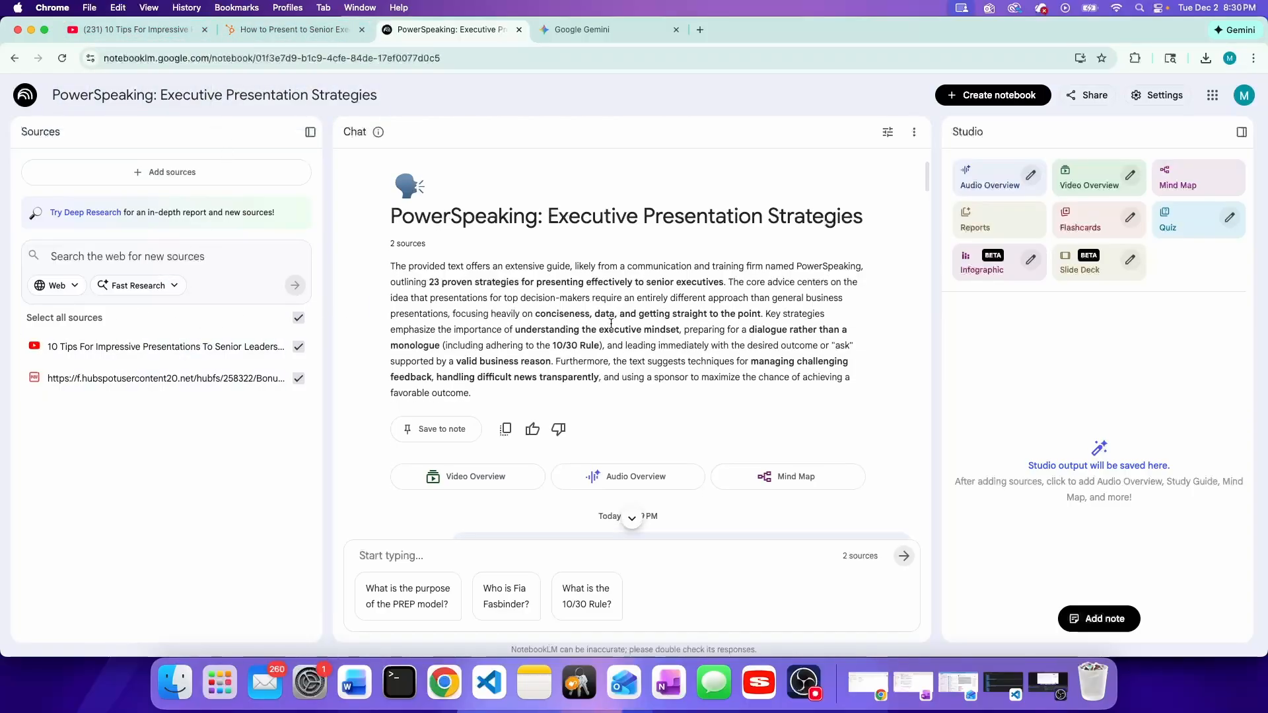
scroll(611, 324, up, 1)
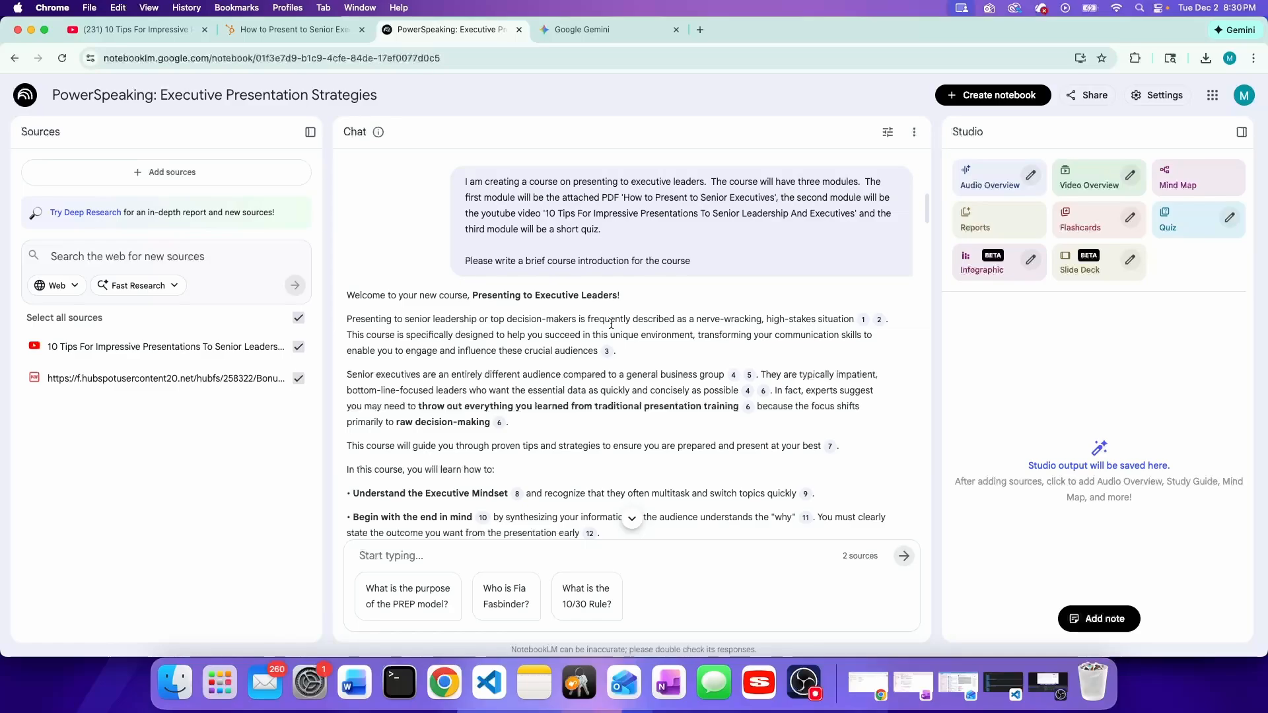
scroll(611, 324, down, 3)
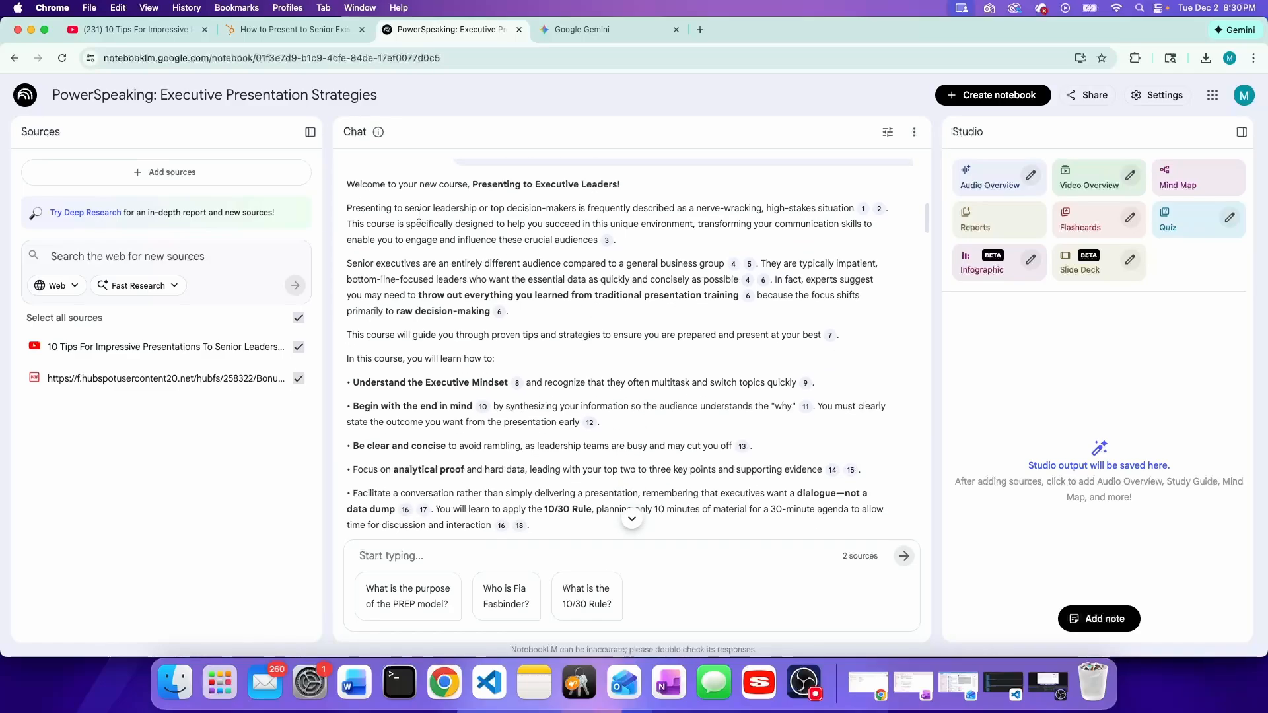
drag(349, 182, 735, 408)
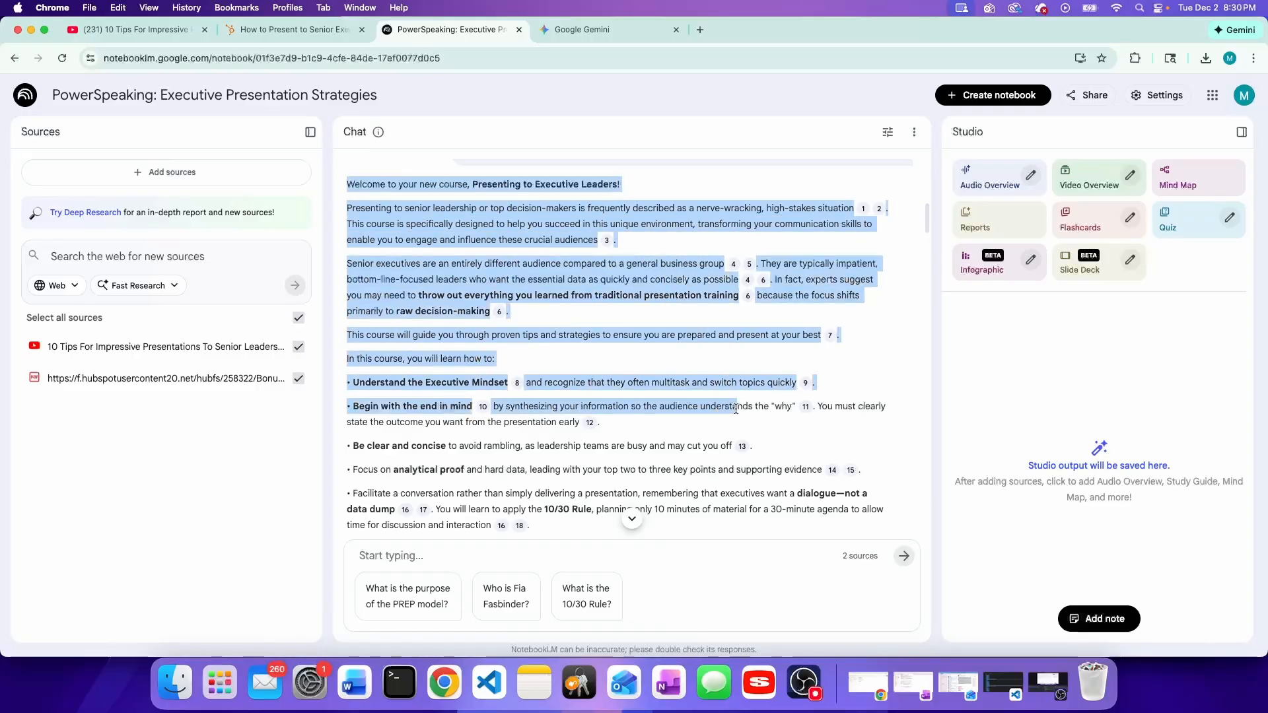
scroll(736, 410, down, 1)
scroll(736, 409, up, 1)
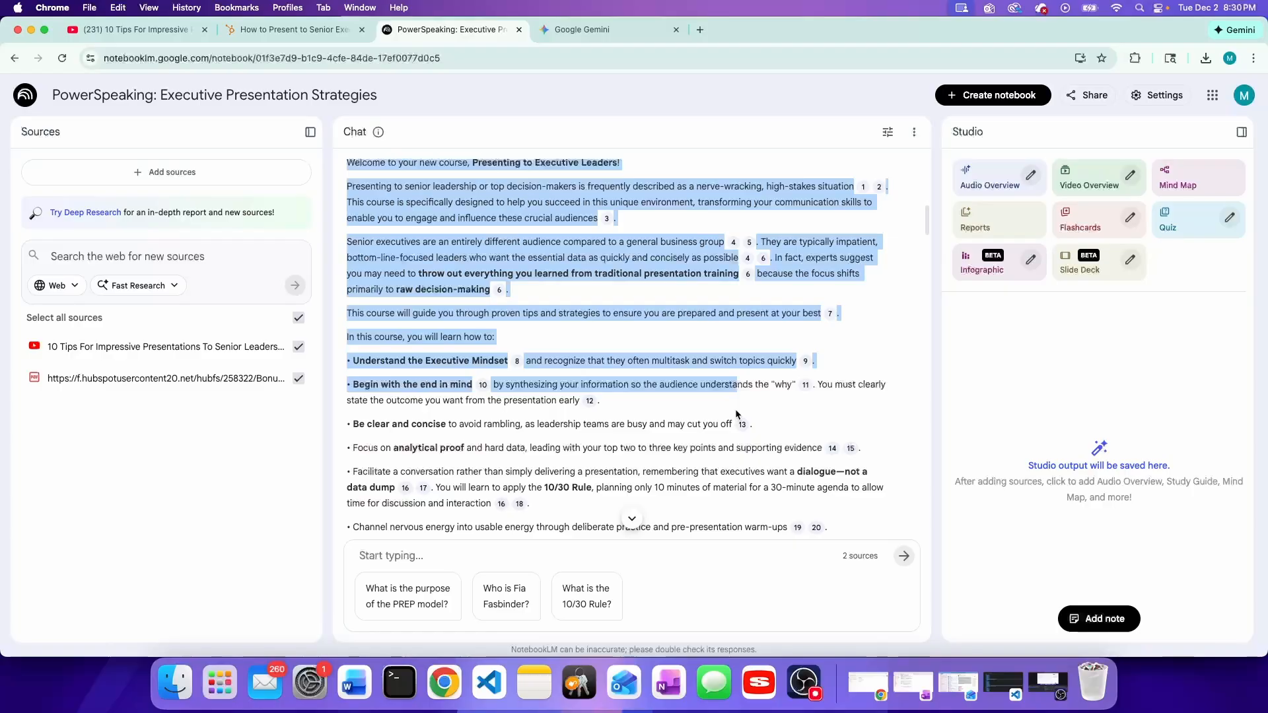
Step: Switch to Word and look over the start of the course document containing the title and introduction text
click(354, 682)
scroll(1089, 339, up, 20)
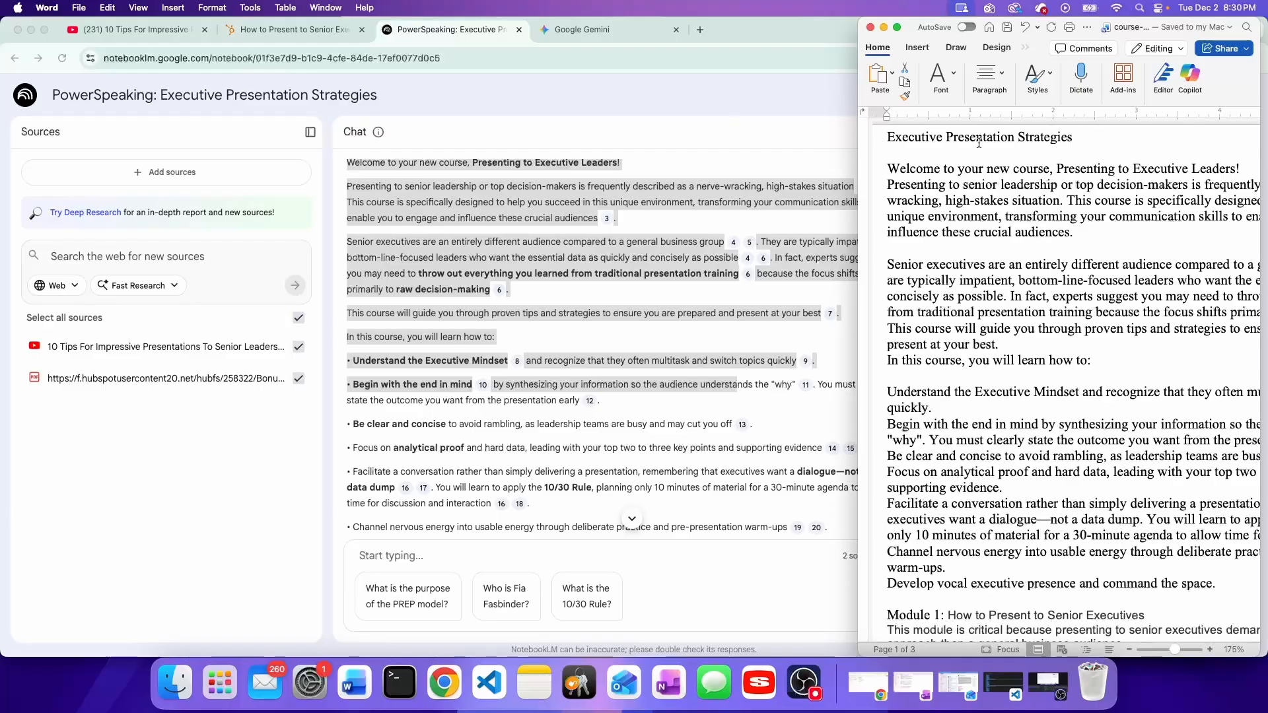
click(787, 140)
Step: Compare the NotebookLM answer to the 300 x 300 px PNG course image request with the picture made from it in Gemini
scroll(770, 225, down, 2)
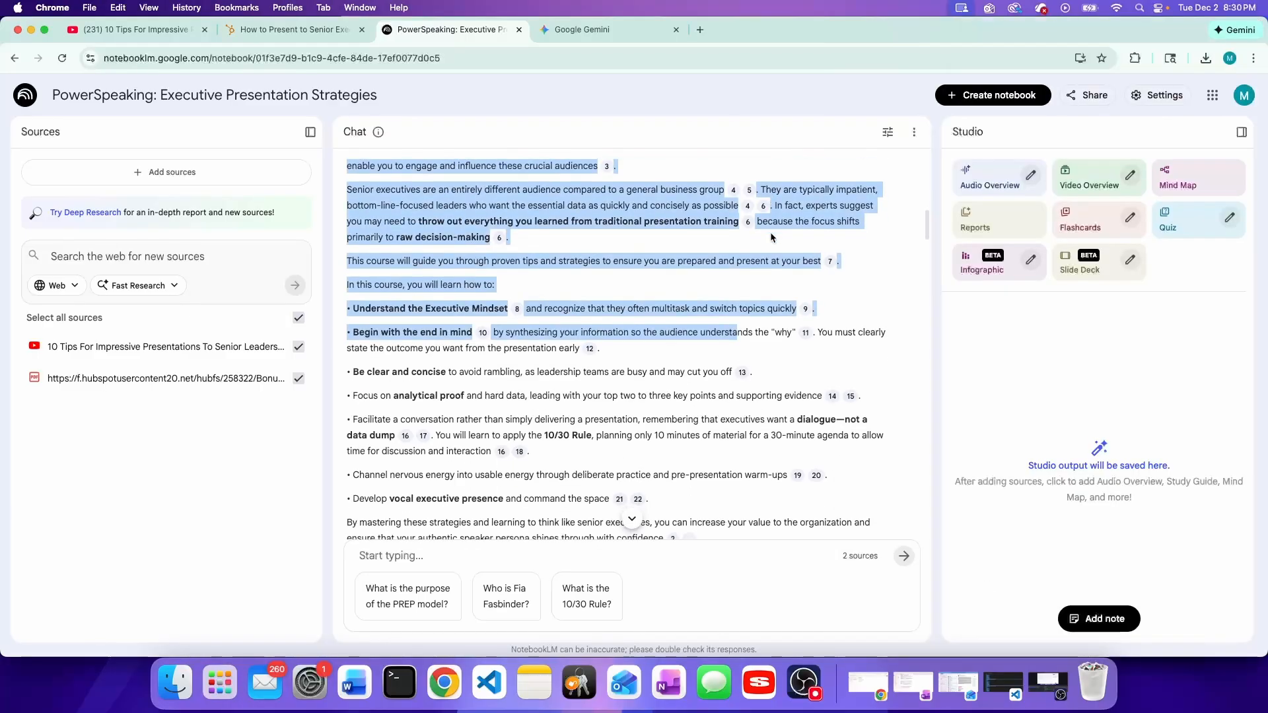
scroll(766, 236, down, 10)
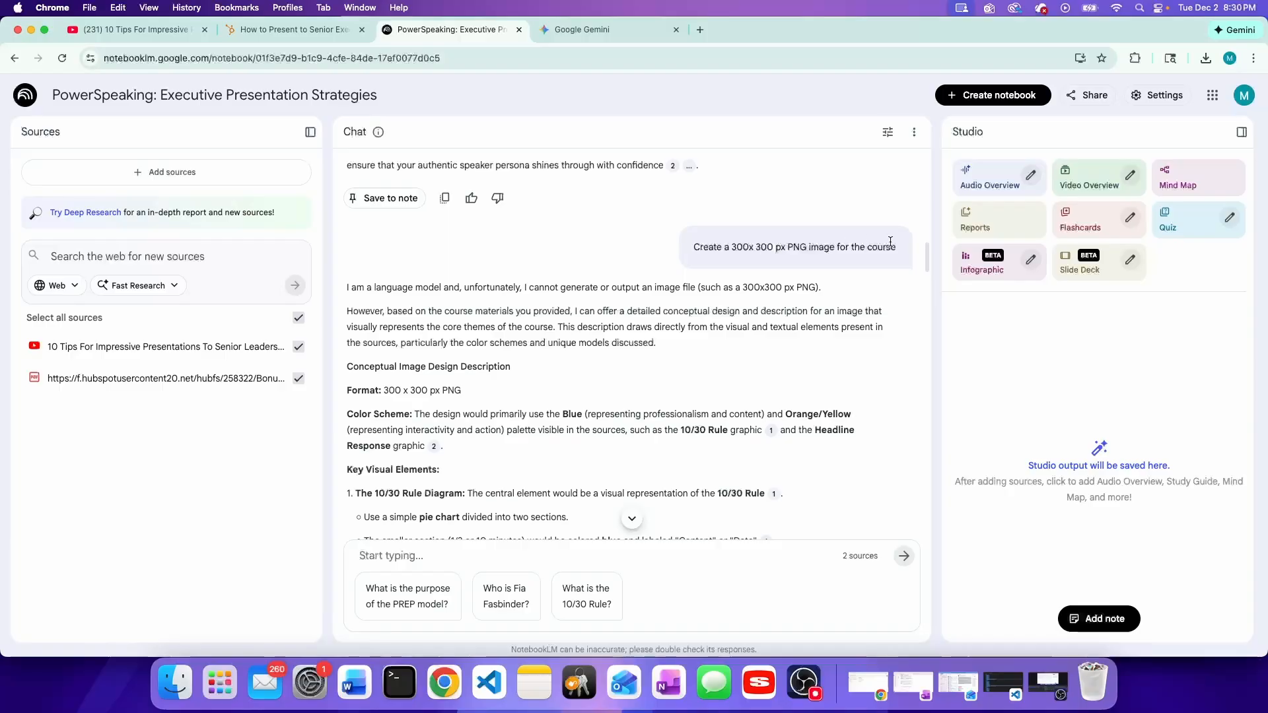
scroll(625, 266, down, 1)
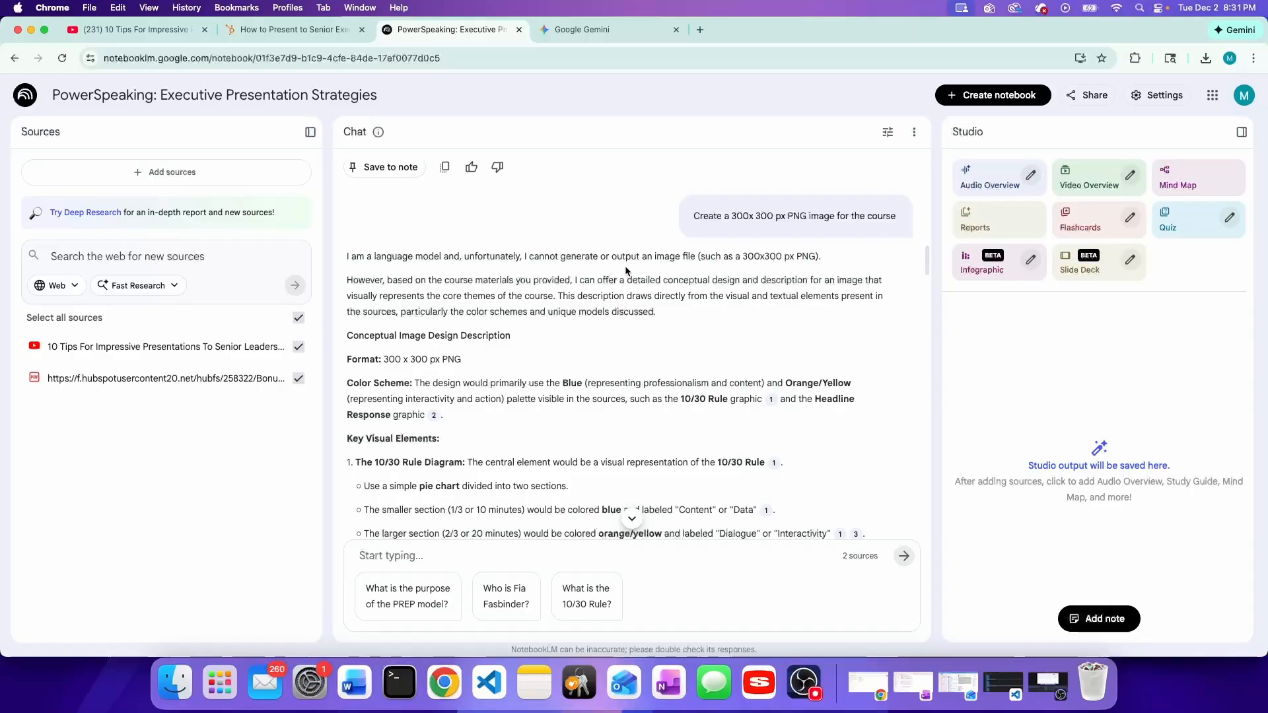
click(598, 29)
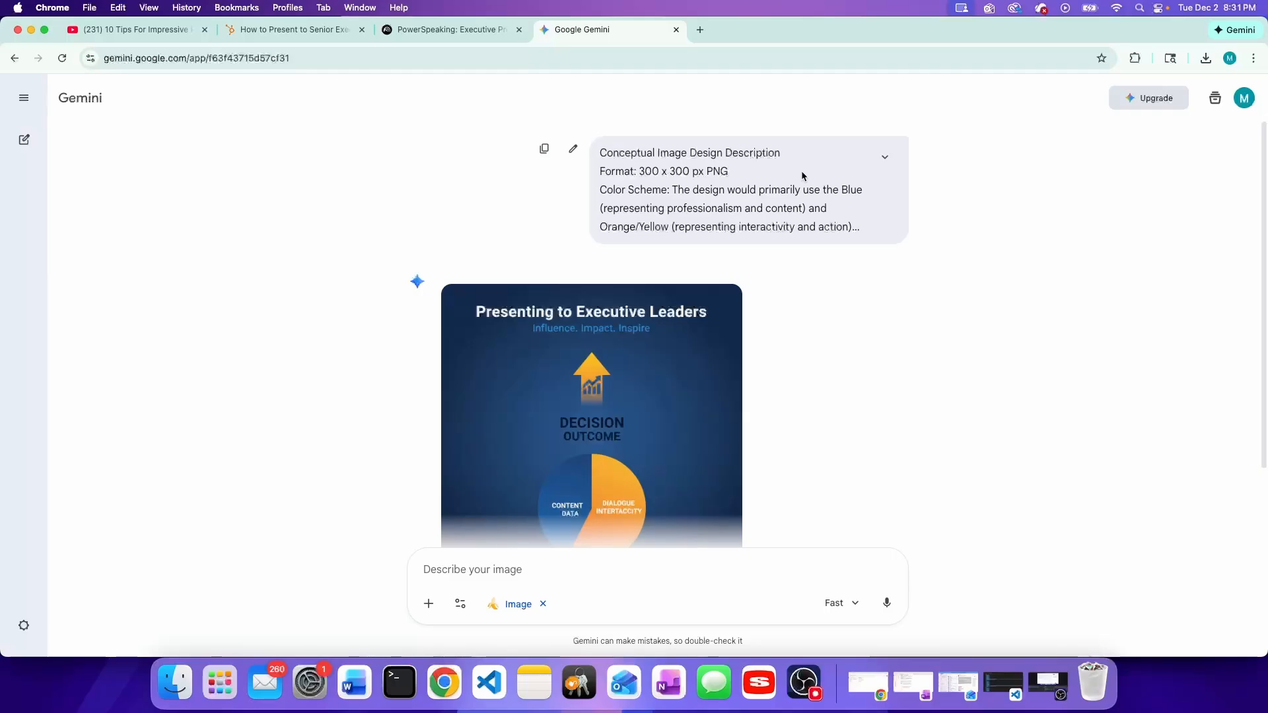
click(456, 29)
click(591, 31)
click(449, 29)
Step: Read through the chat's module introductions, quiz description, pass and fail paragraphs, and individual quiz questions in the NotebookLM notebook
scroll(621, 361, down, 10)
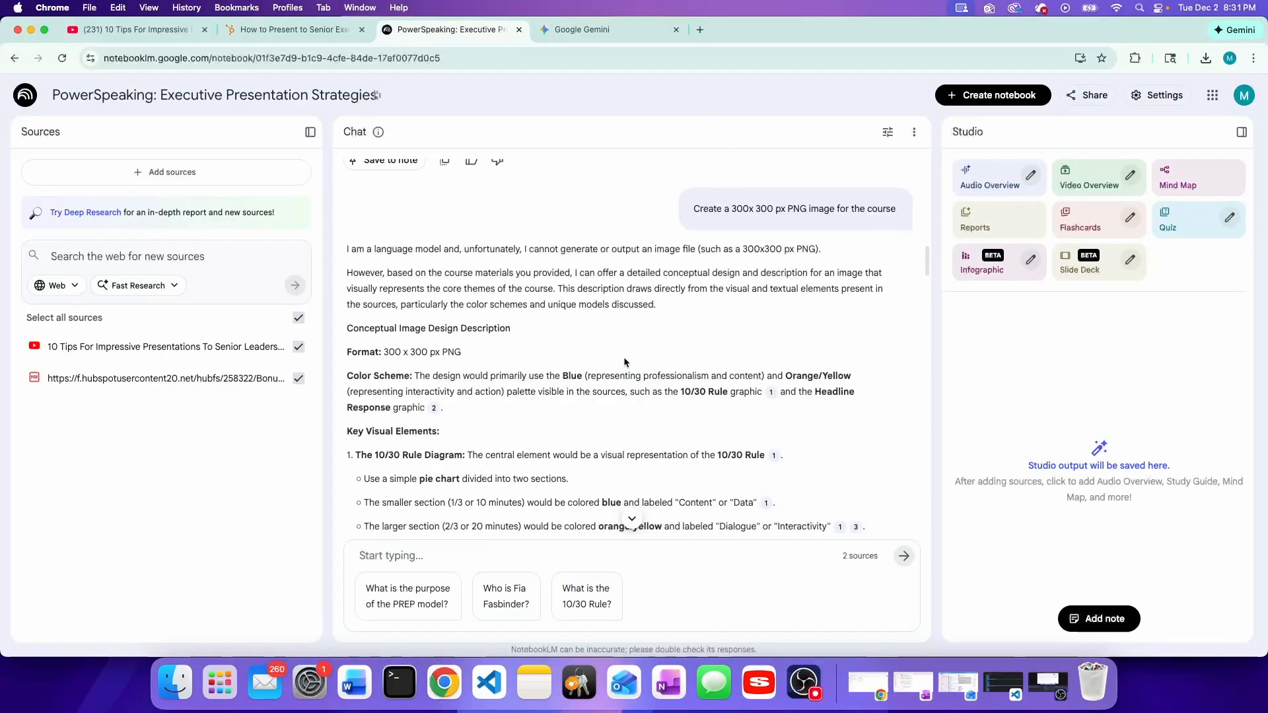
scroll(623, 362, down, 3)
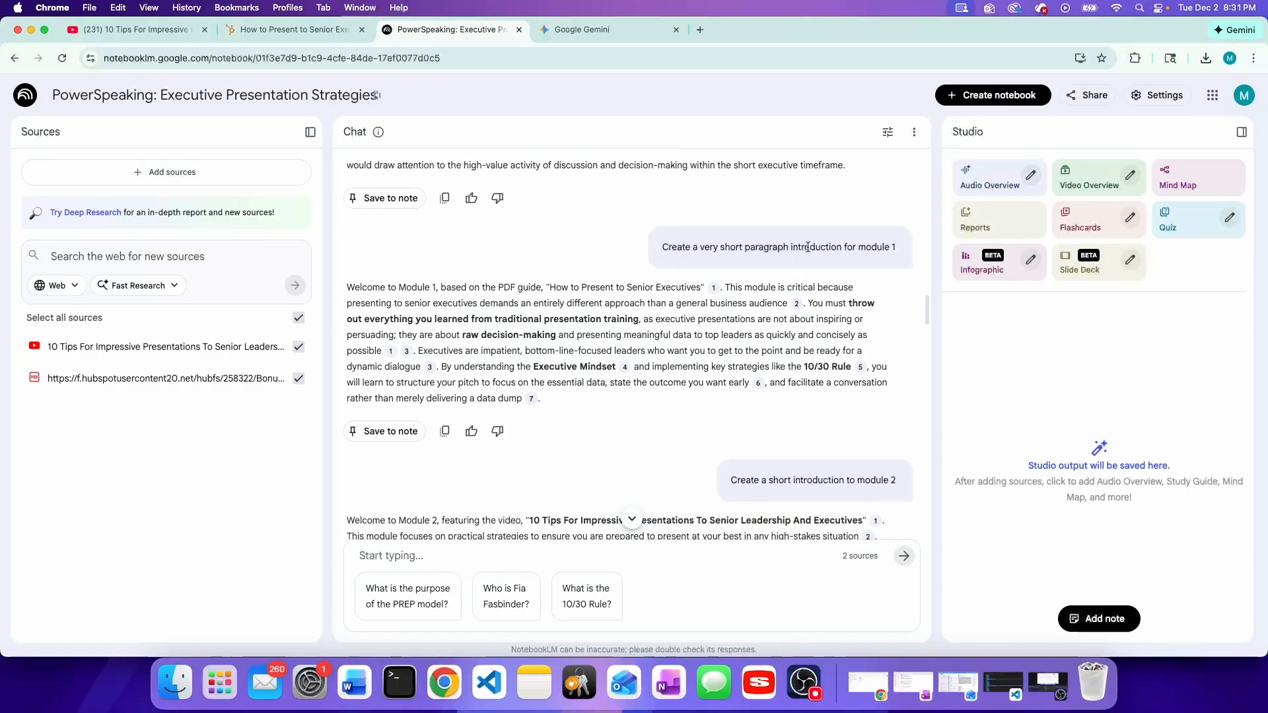
scroll(808, 248, down, 4)
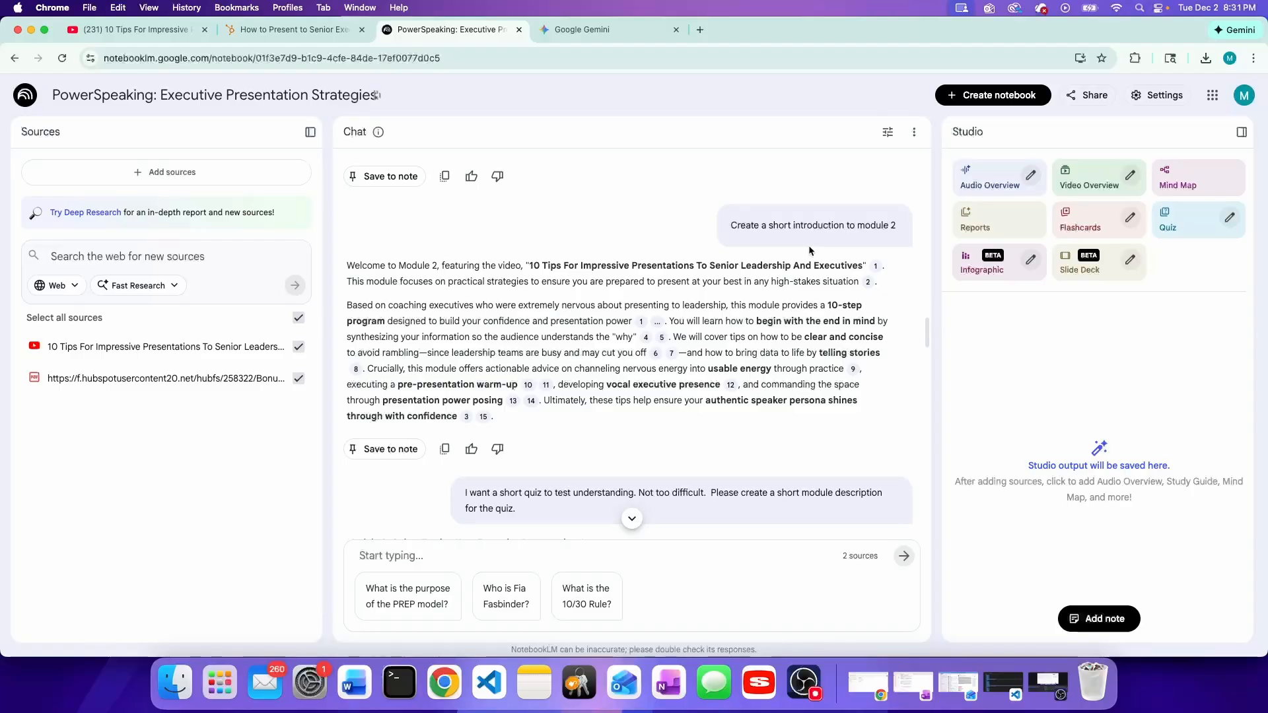
scroll(808, 251, down, 3)
scroll(810, 251, down, 3)
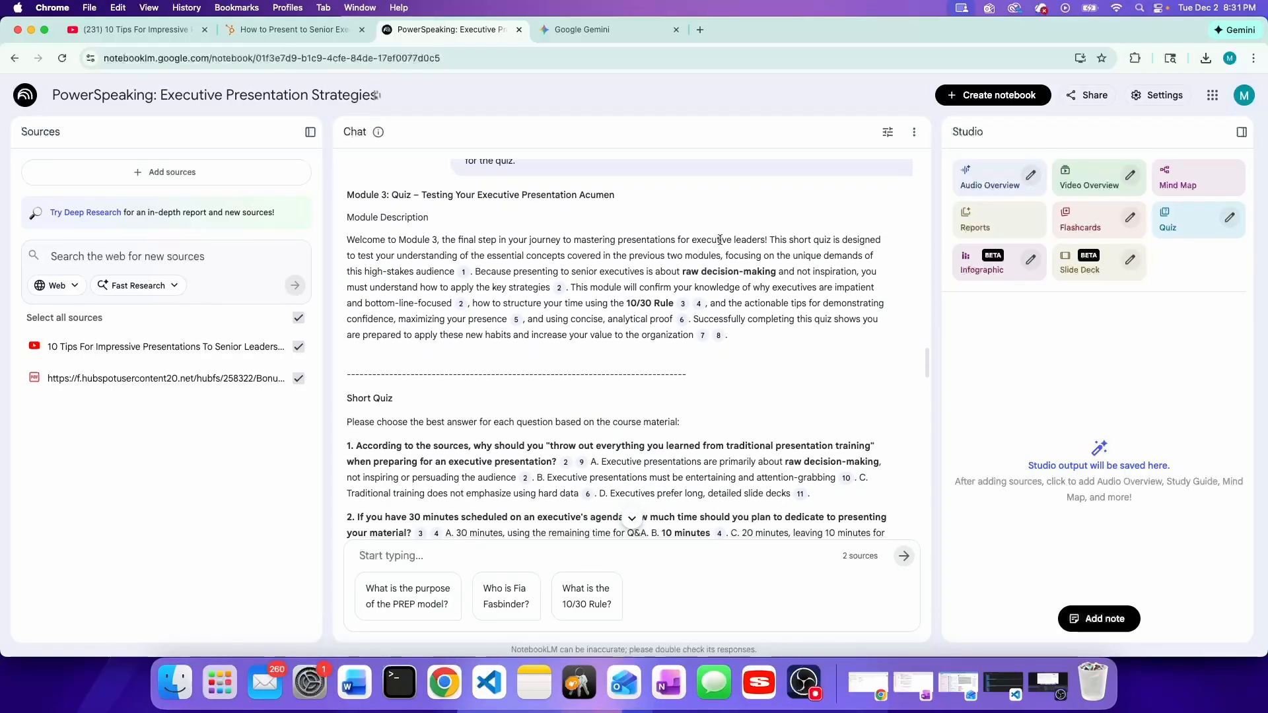
scroll(782, 232, down, 8)
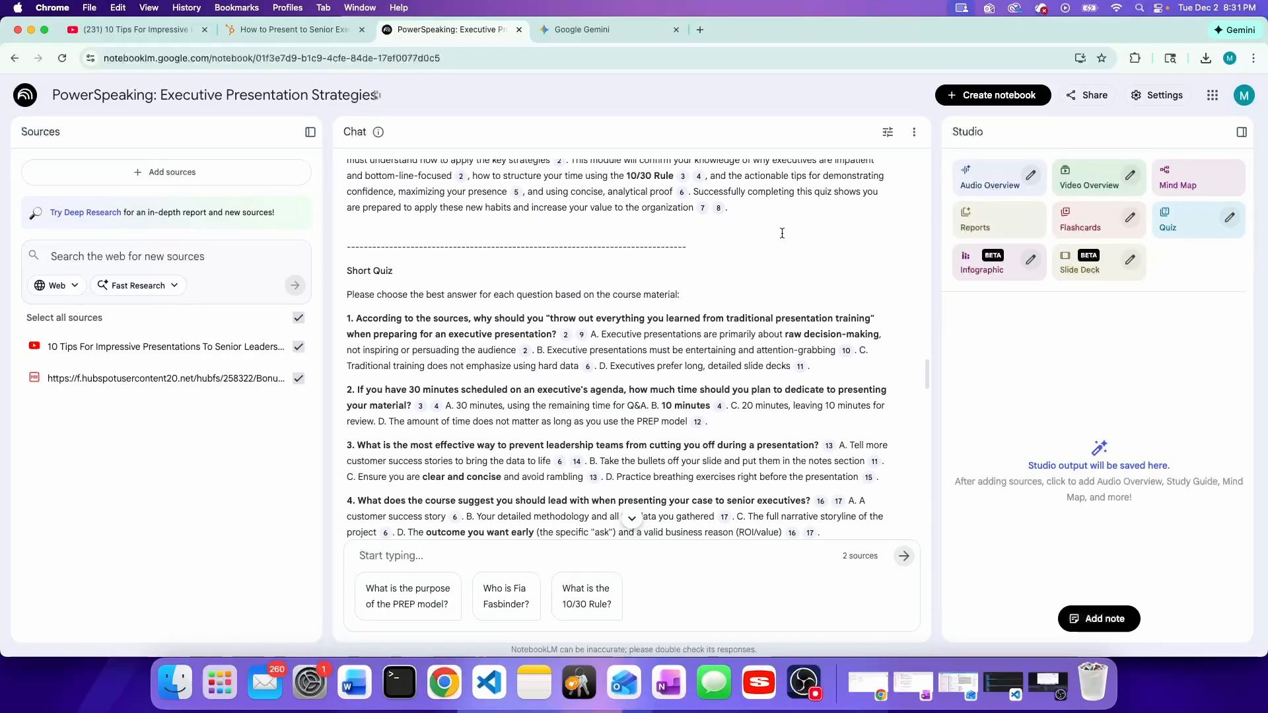
scroll(782, 236, down, 6)
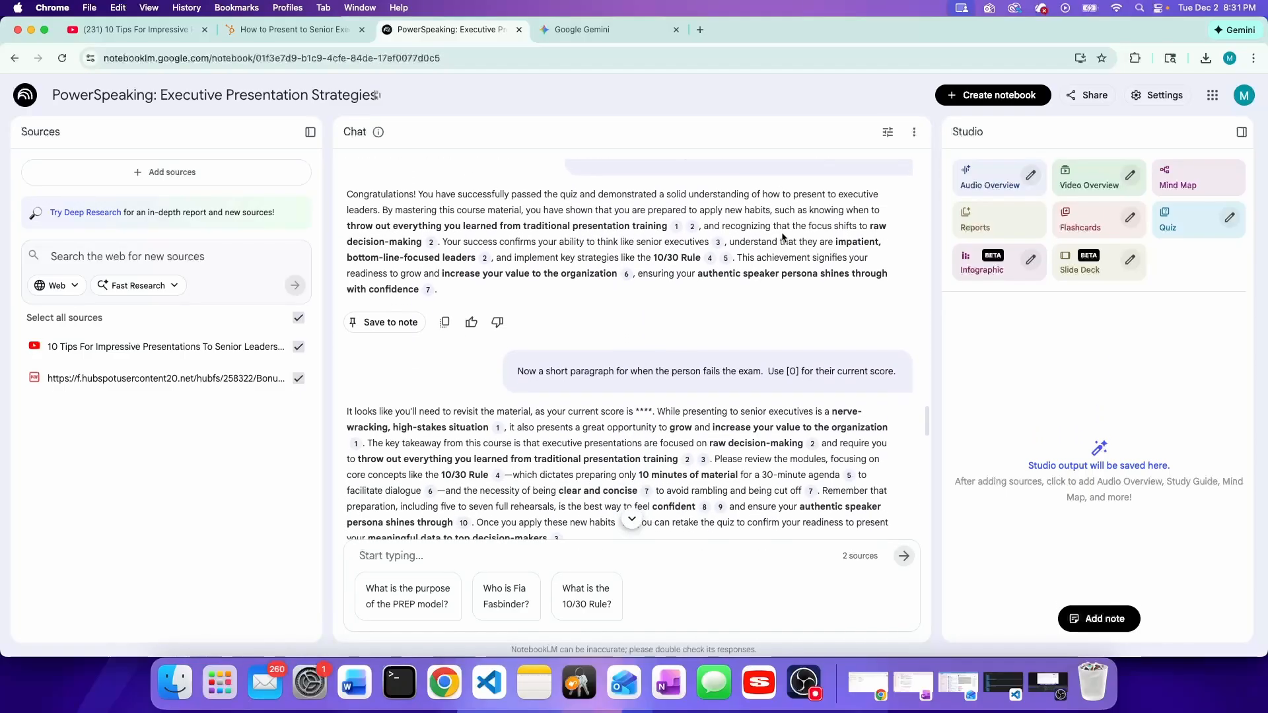
scroll(782, 232, down, 10)
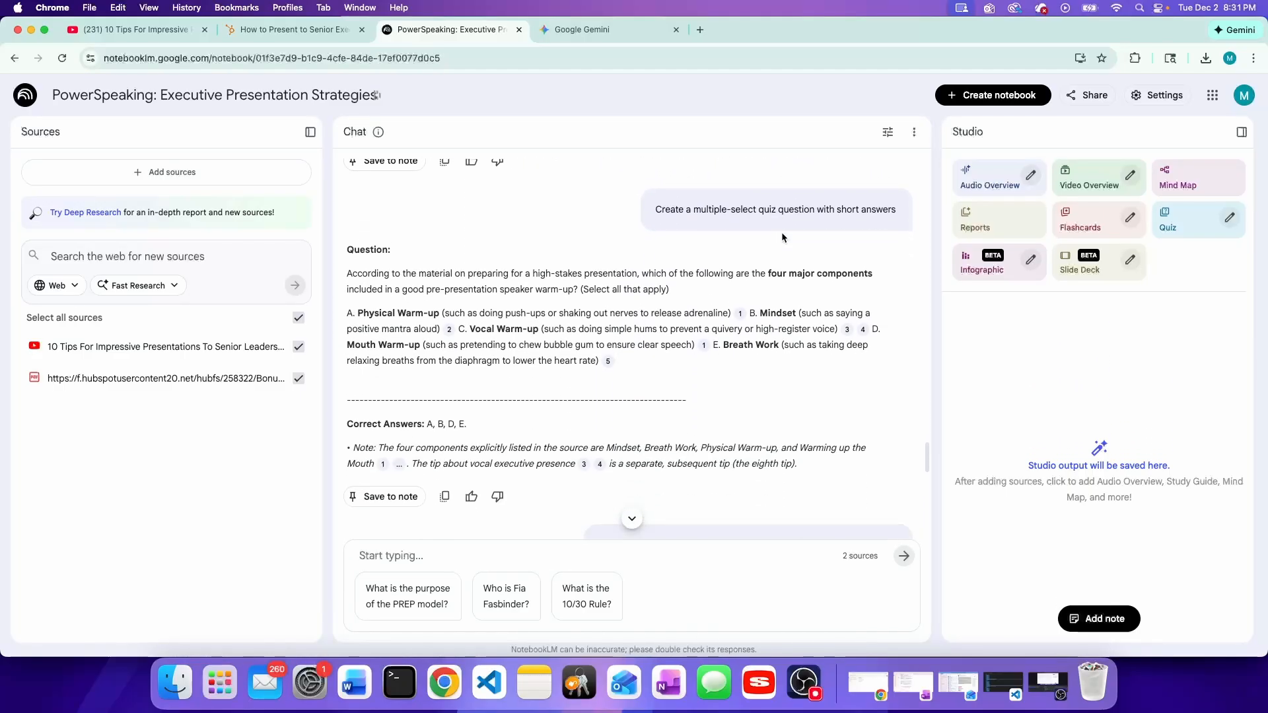
scroll(782, 234, down, 6)
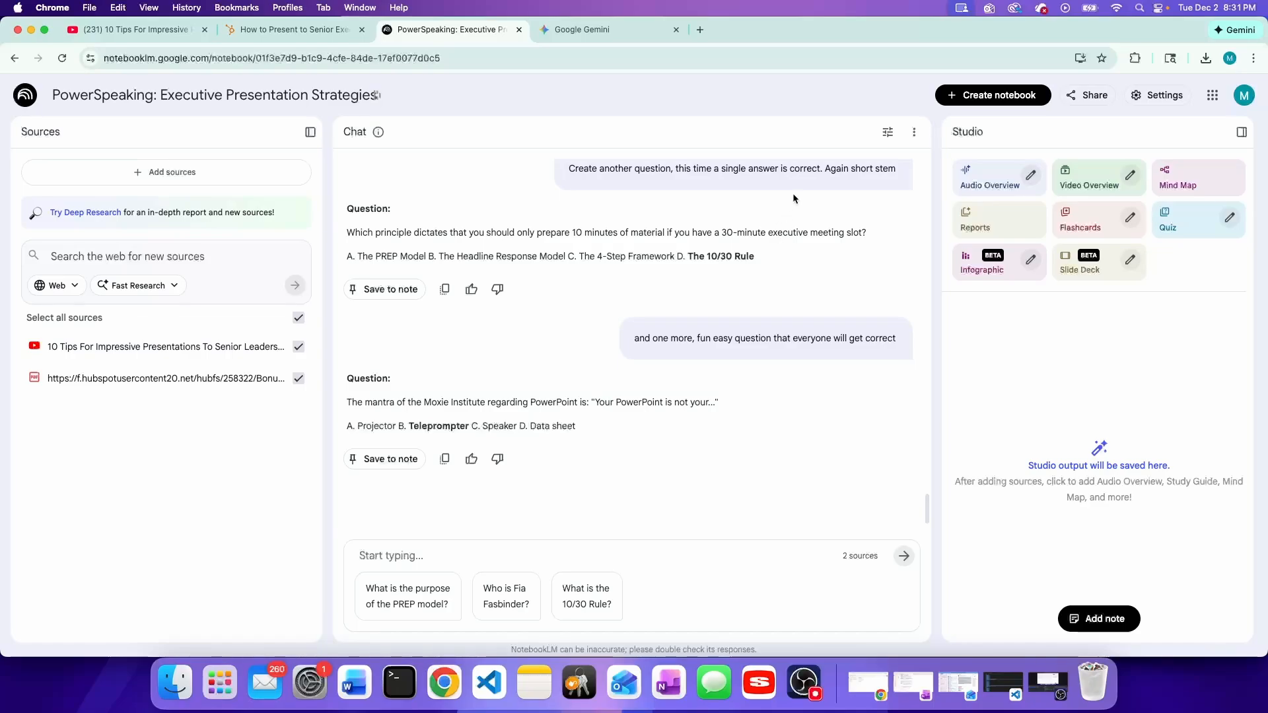
Step: Switch to scormy, look at the blank new-course form, and open the properties of the Executive Presentation Strategies course
click(752, 682)
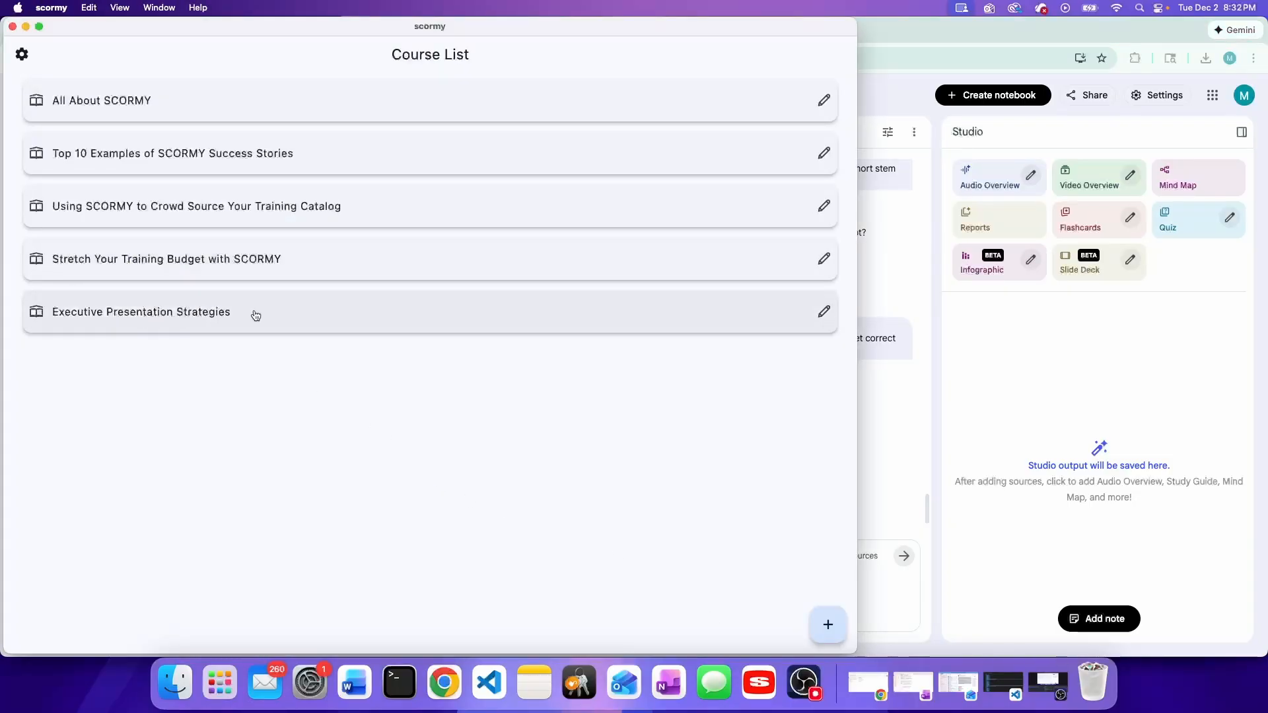
click(828, 625)
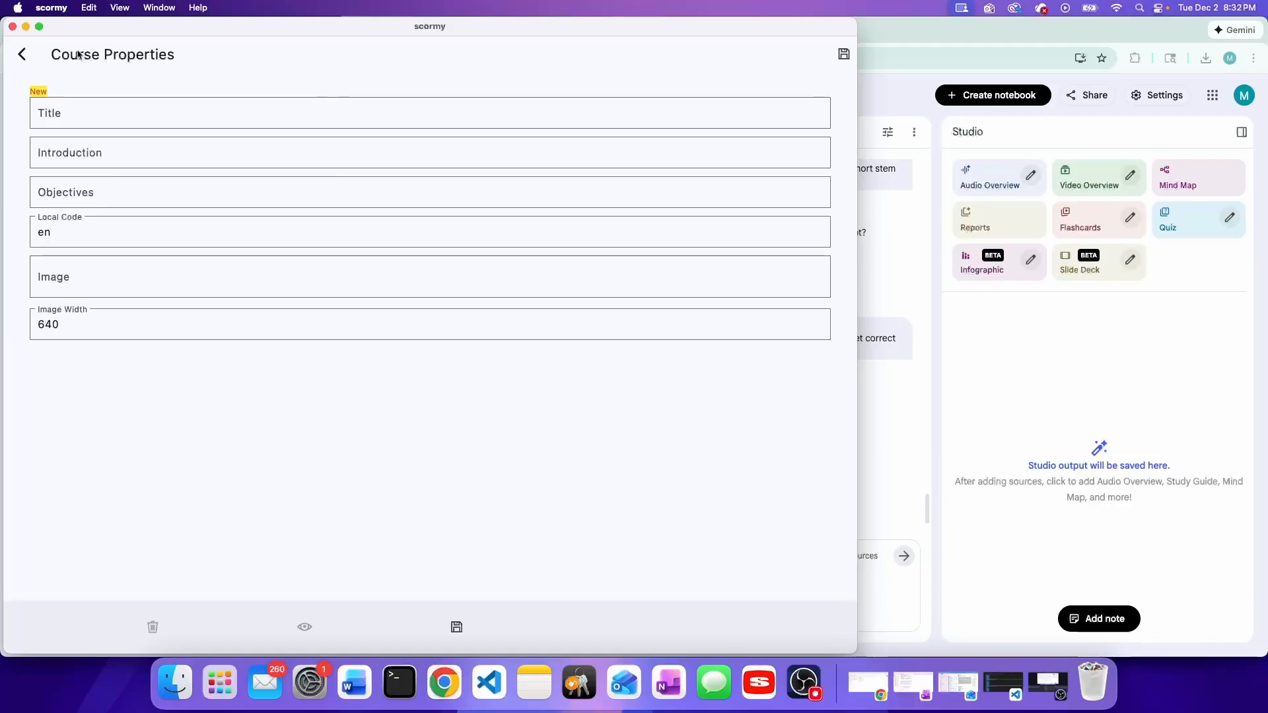
click(22, 54)
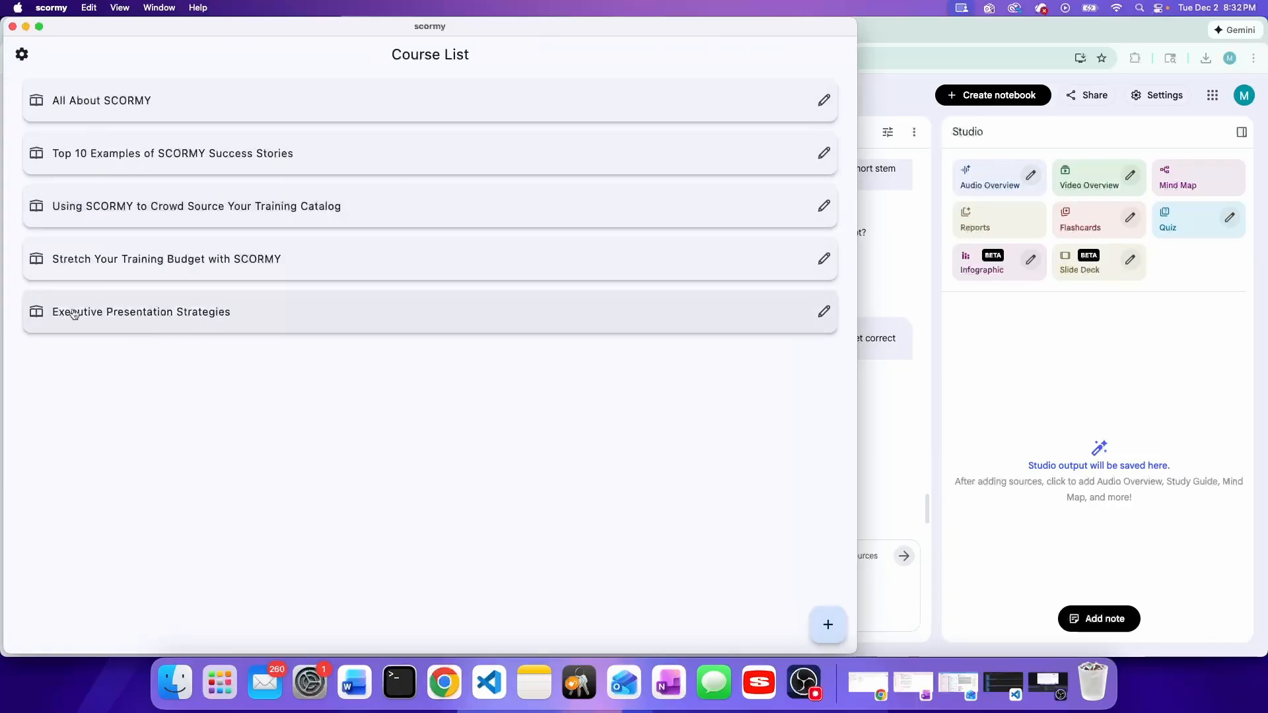
click(184, 312)
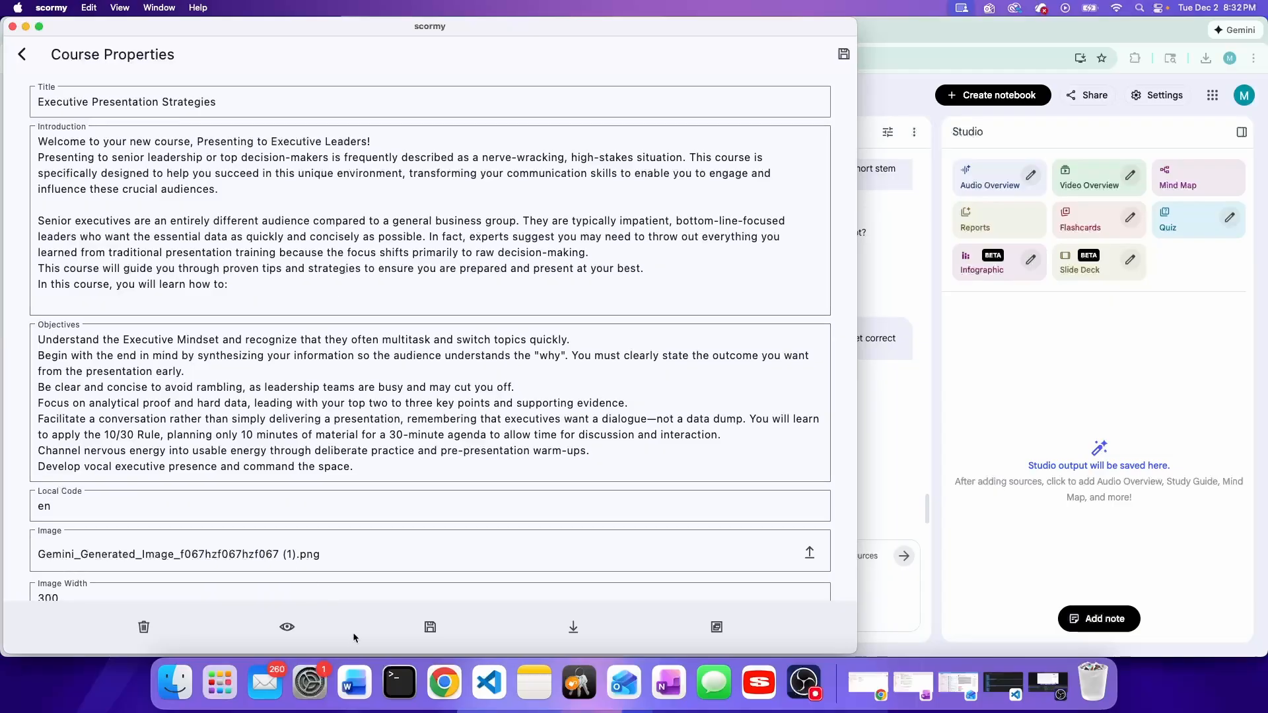
Step: Copy the title Executive Presentation Strategies from the Word document into the course's Title field in scormy
click(356, 682)
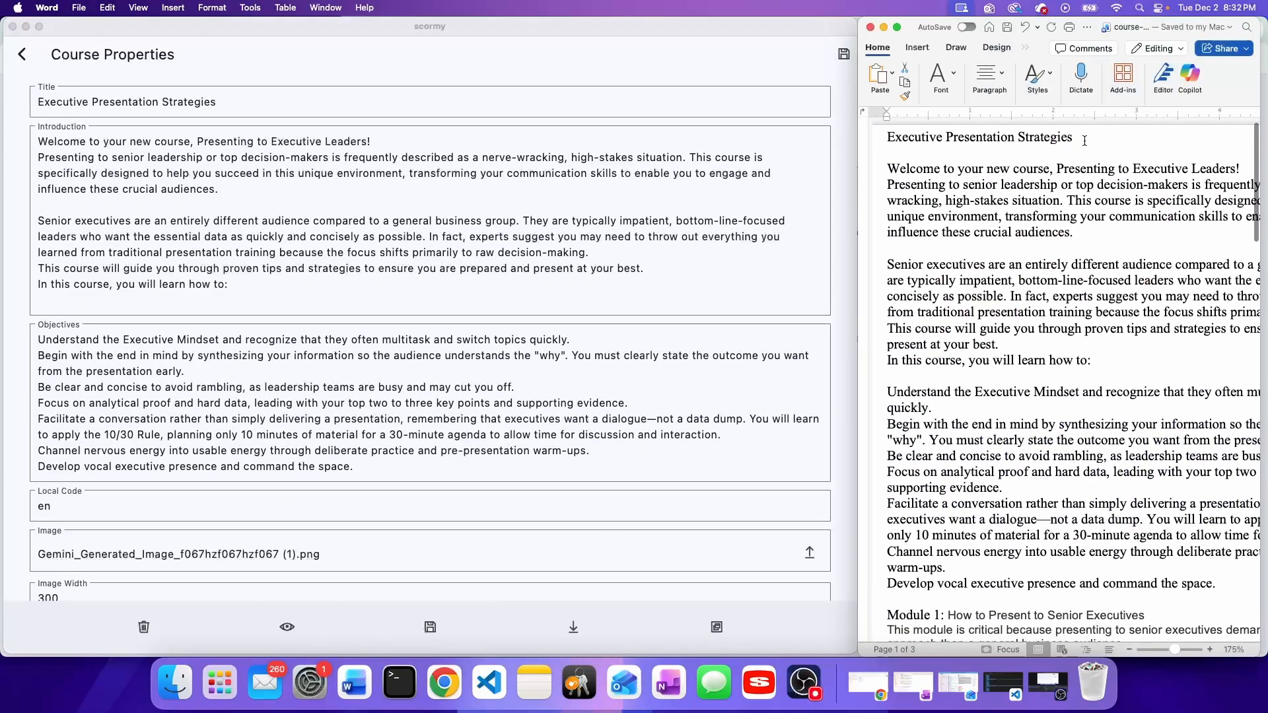
triple_click(945, 139)
key(super+c)
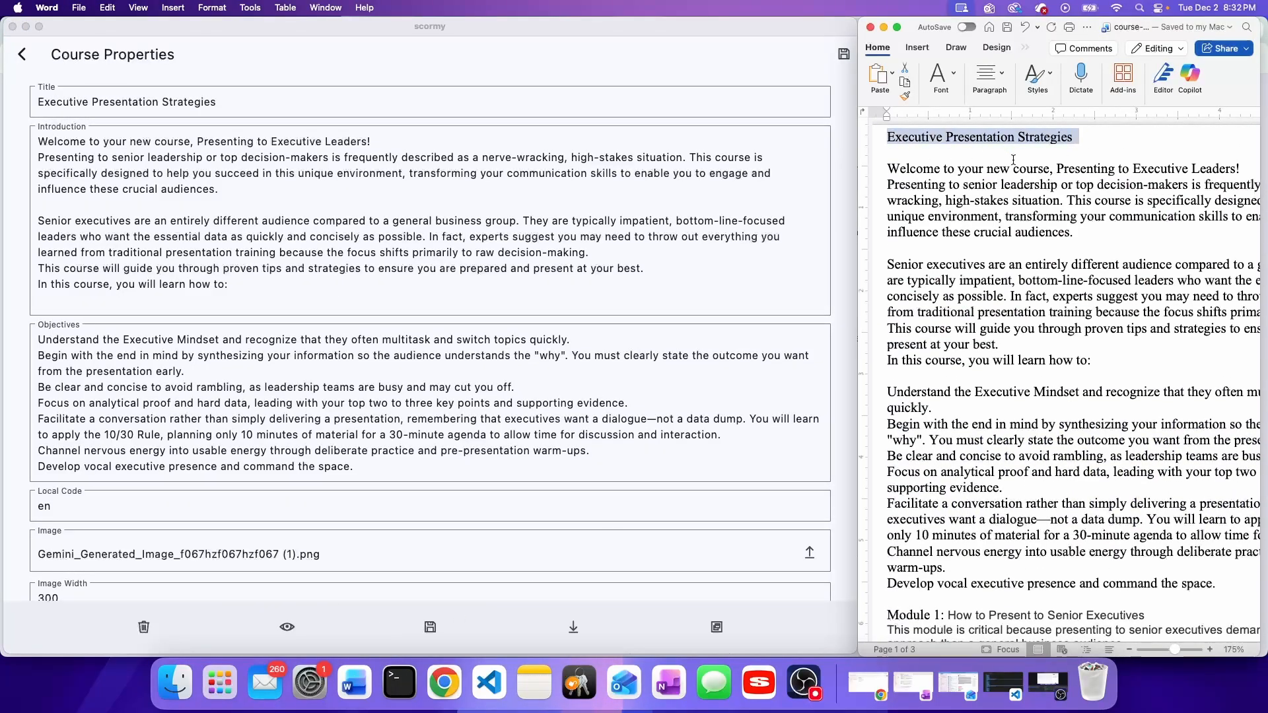
drag(227, 99, 39, 100)
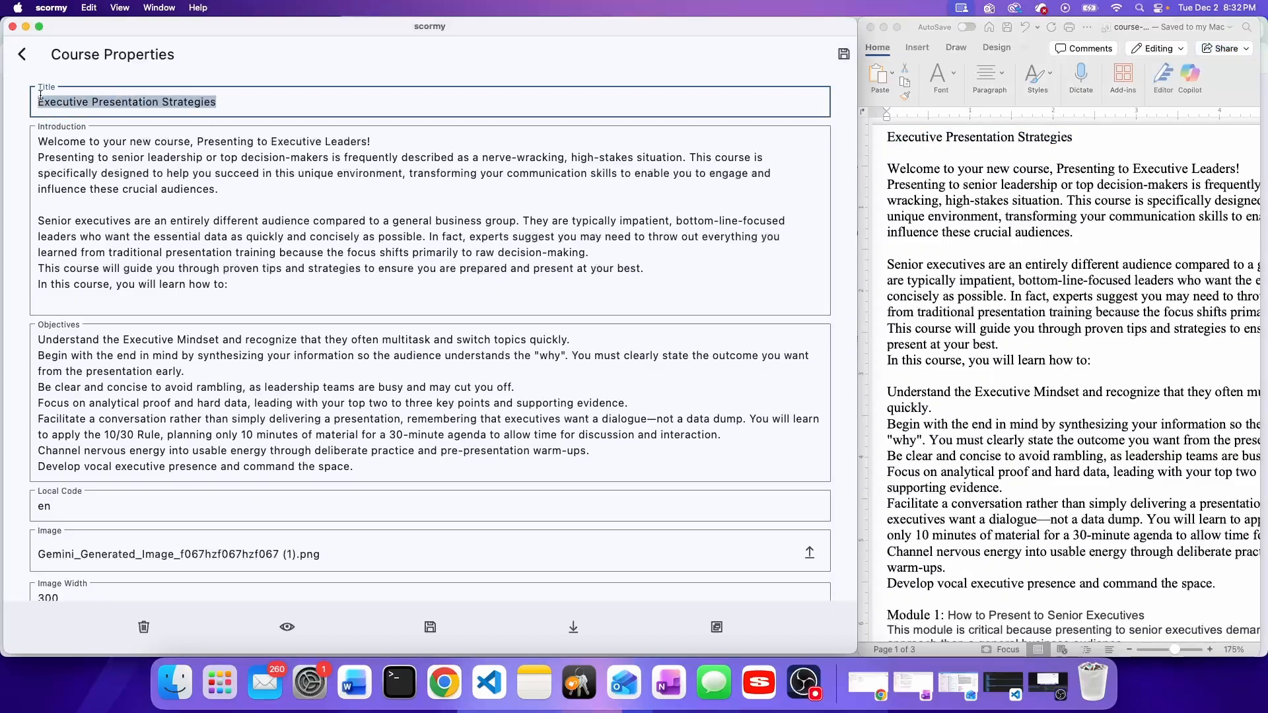
key(super+v)
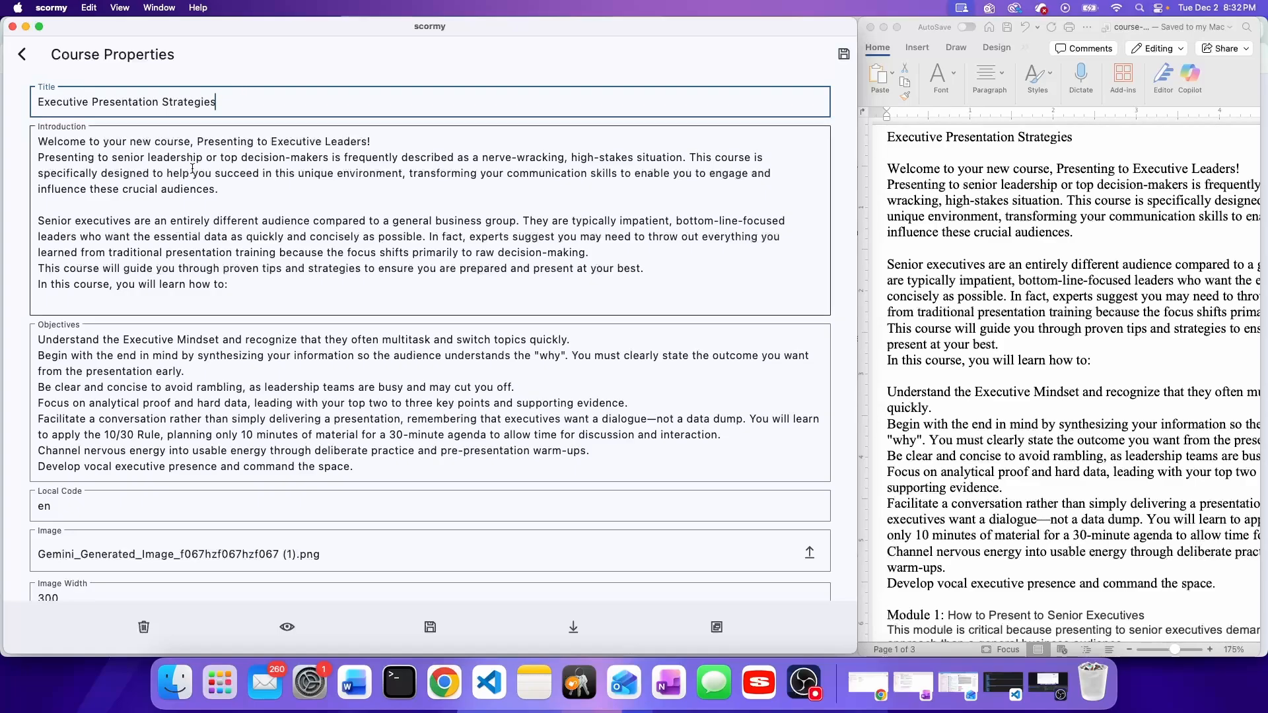
Step: Review the course's introduction, objectives, local code, image and image width fields
scroll(346, 243, down, 2)
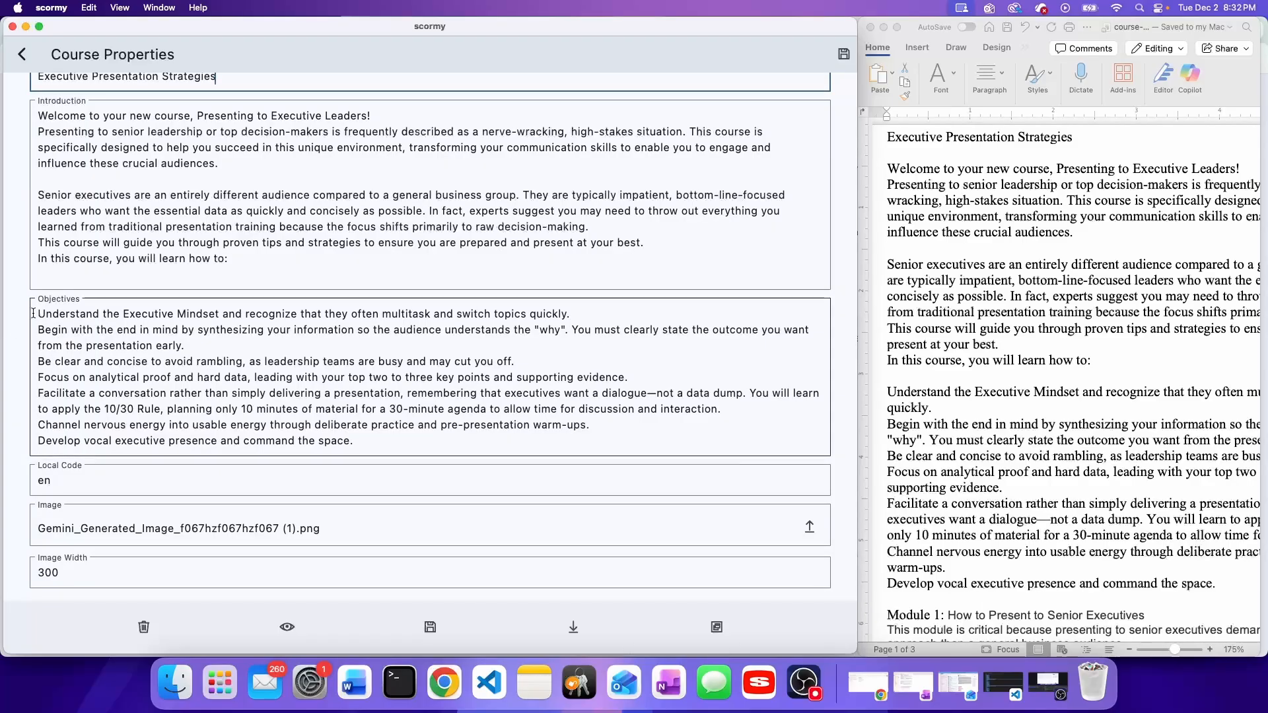
drag(36, 314, 179, 330)
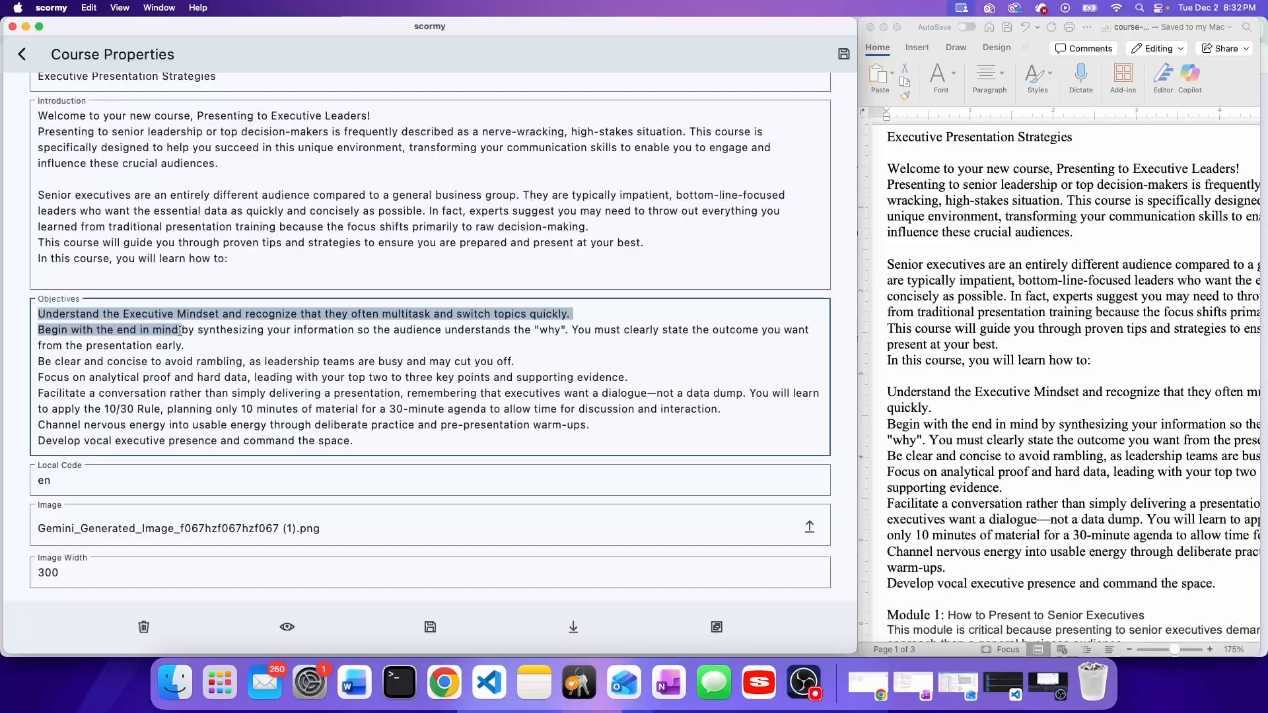
click(208, 336)
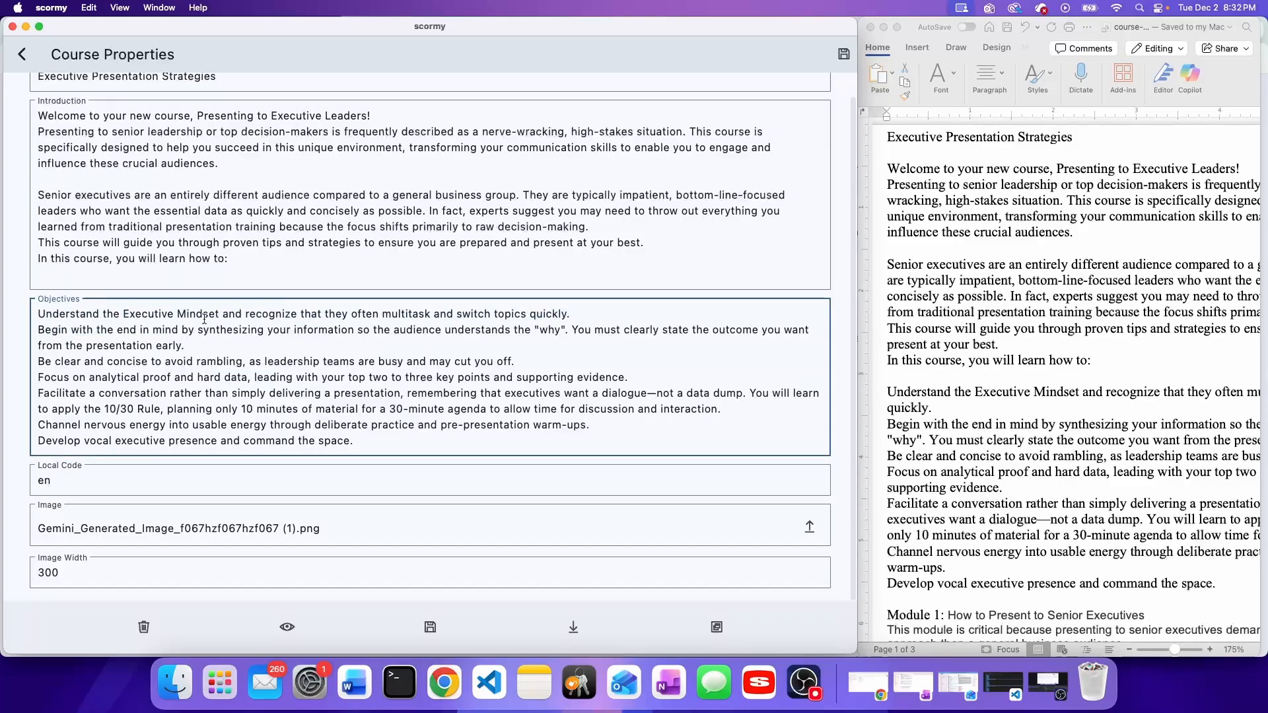
scroll(422, 336, down, 2)
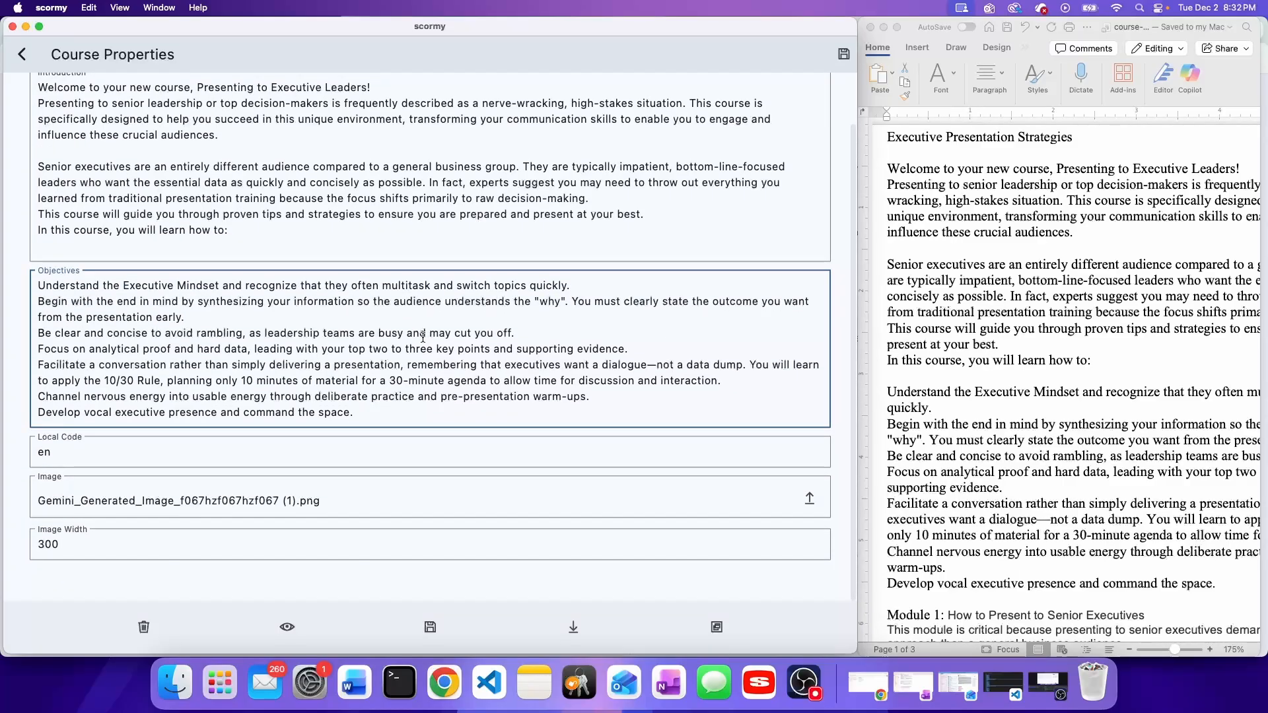
scroll(423, 337, up, 2)
click(116, 479)
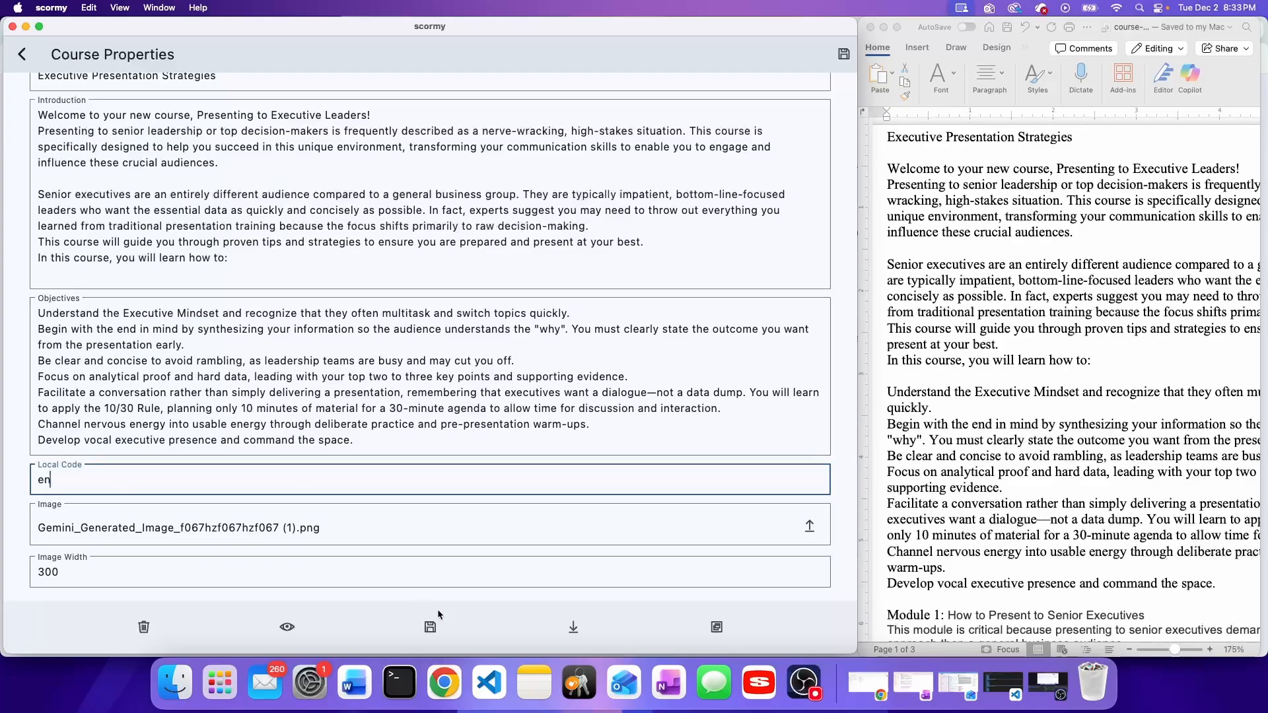
Step: Check which files can be chosen for the course image, review the image width, and save the course properties
click(465, 528)
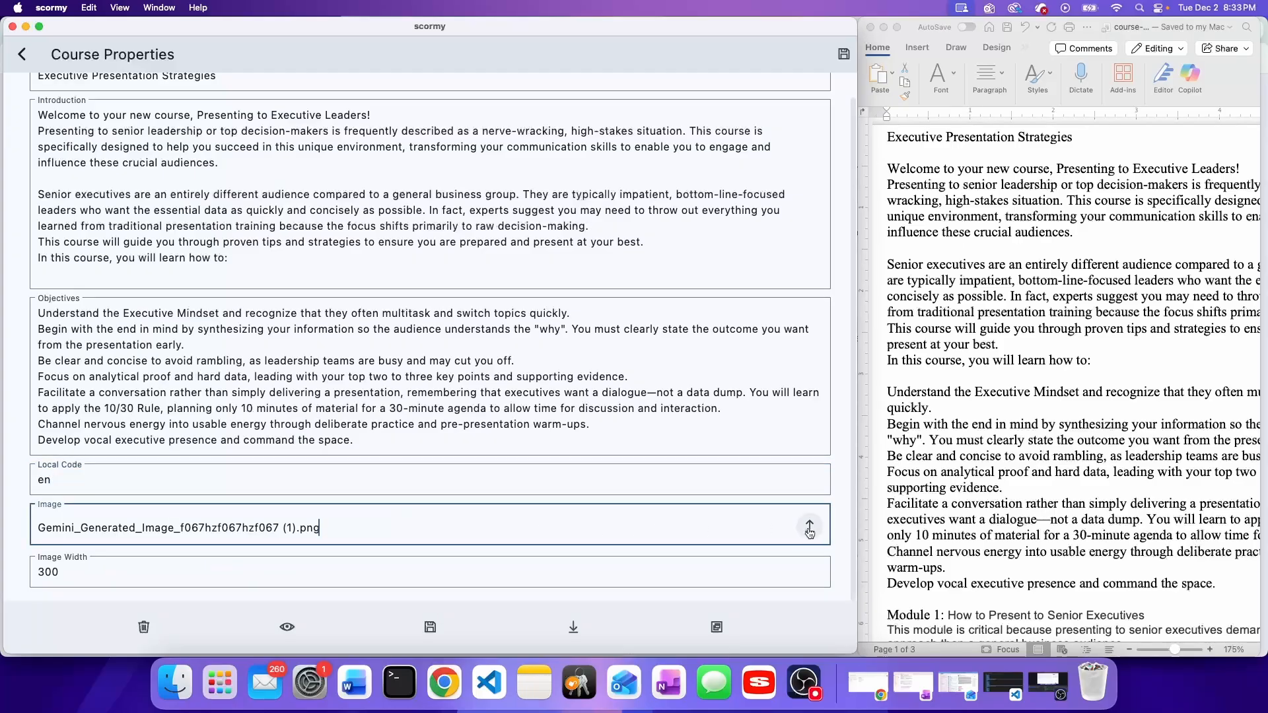
click(809, 526)
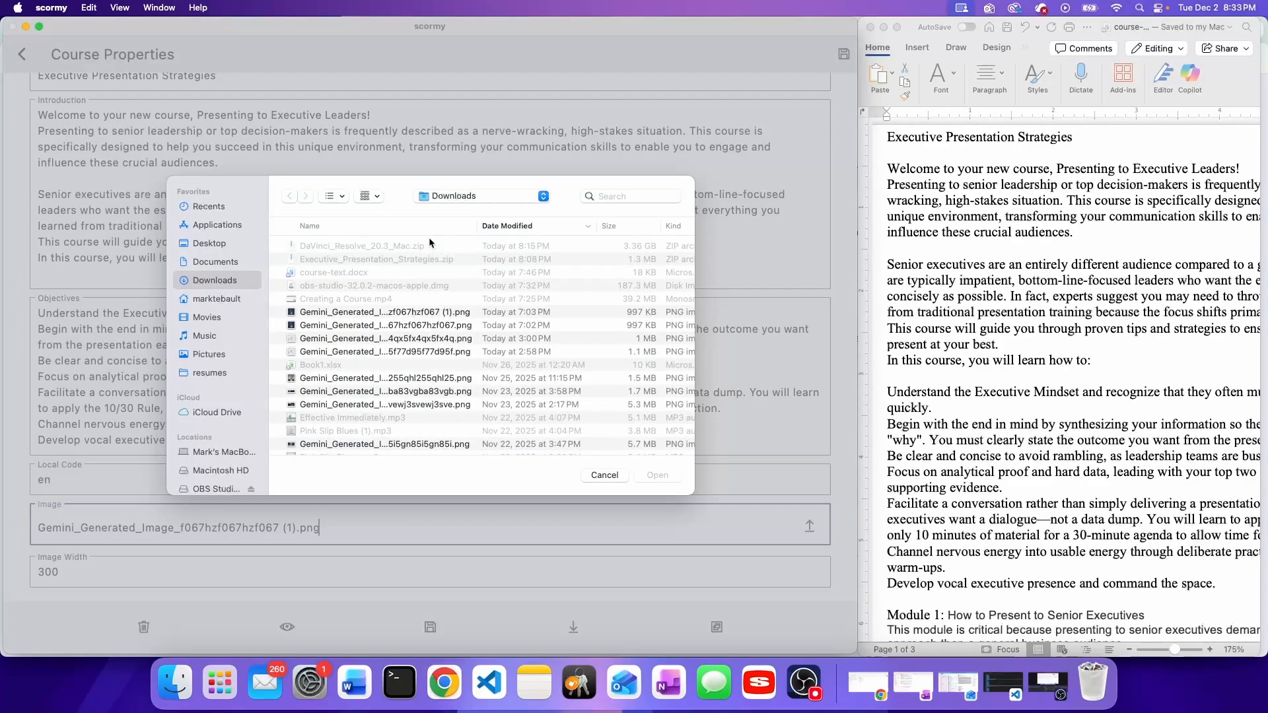
click(602, 475)
double_click(83, 576)
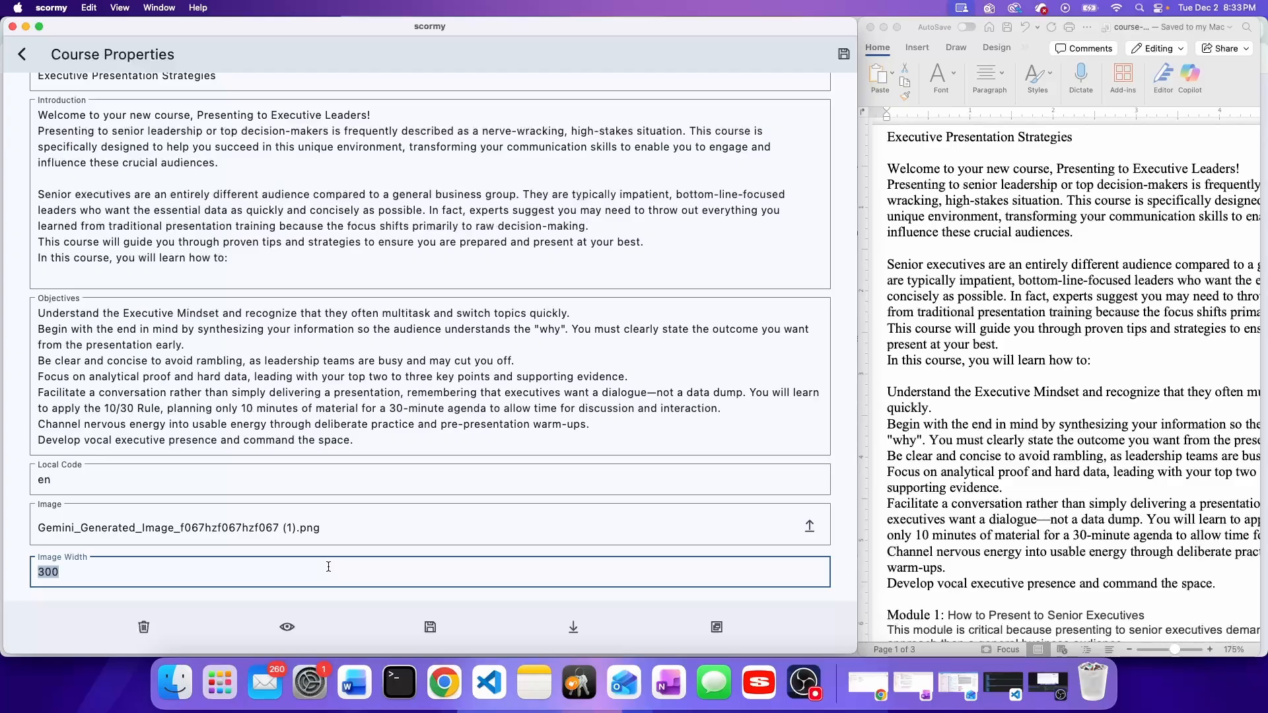
click(424, 628)
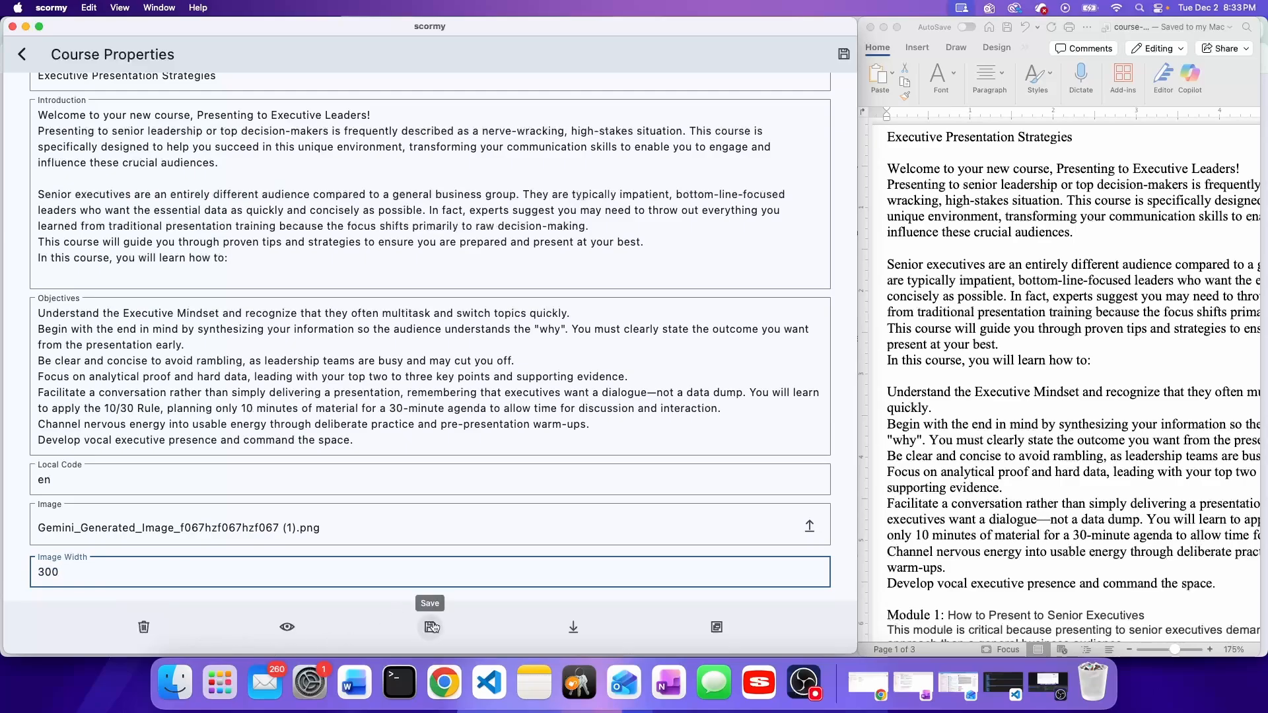
Step: Preview the course in the browser, review its title, introduction, objectives and image, and return to the course properties
click(289, 631)
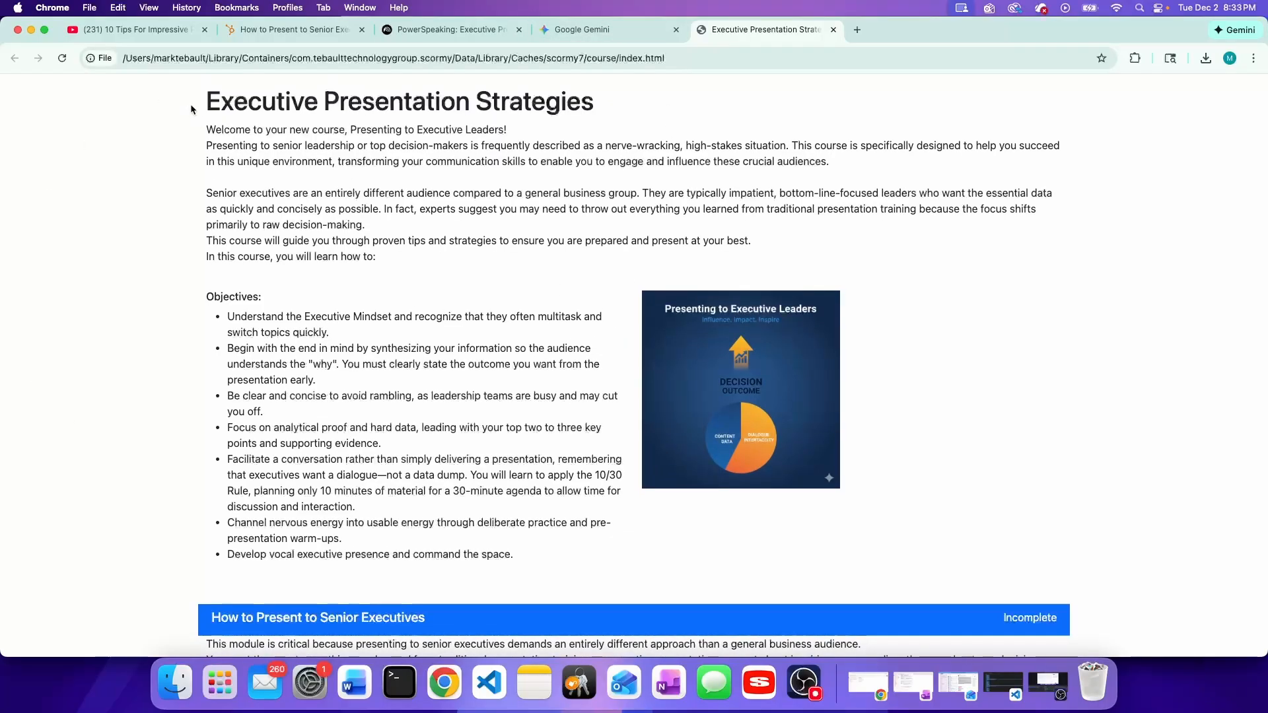
drag(201, 101, 972, 491)
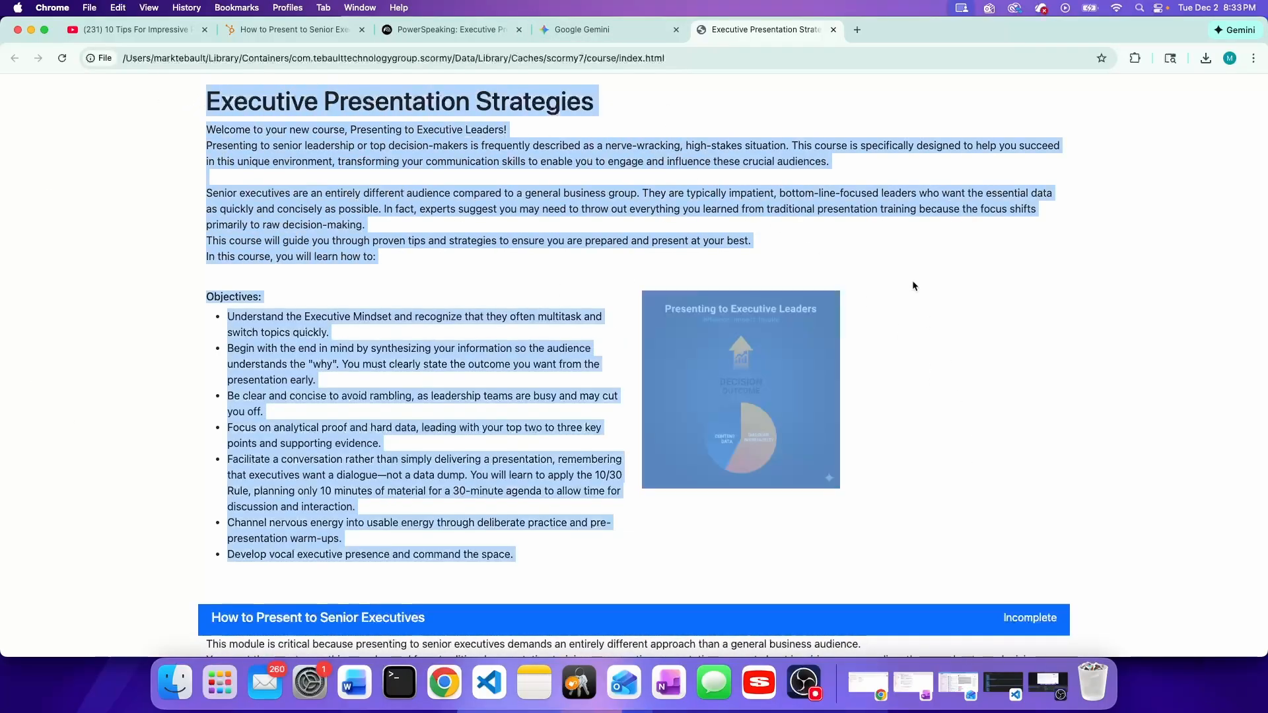
click(834, 29)
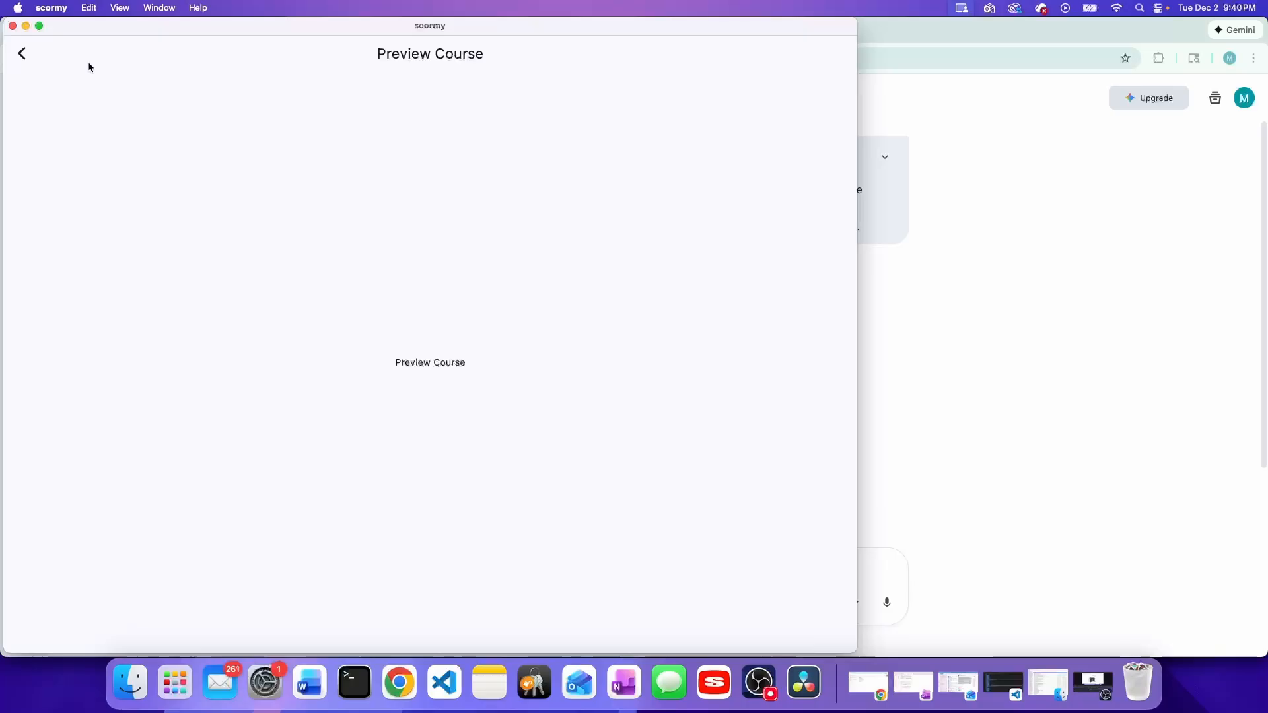
click(22, 53)
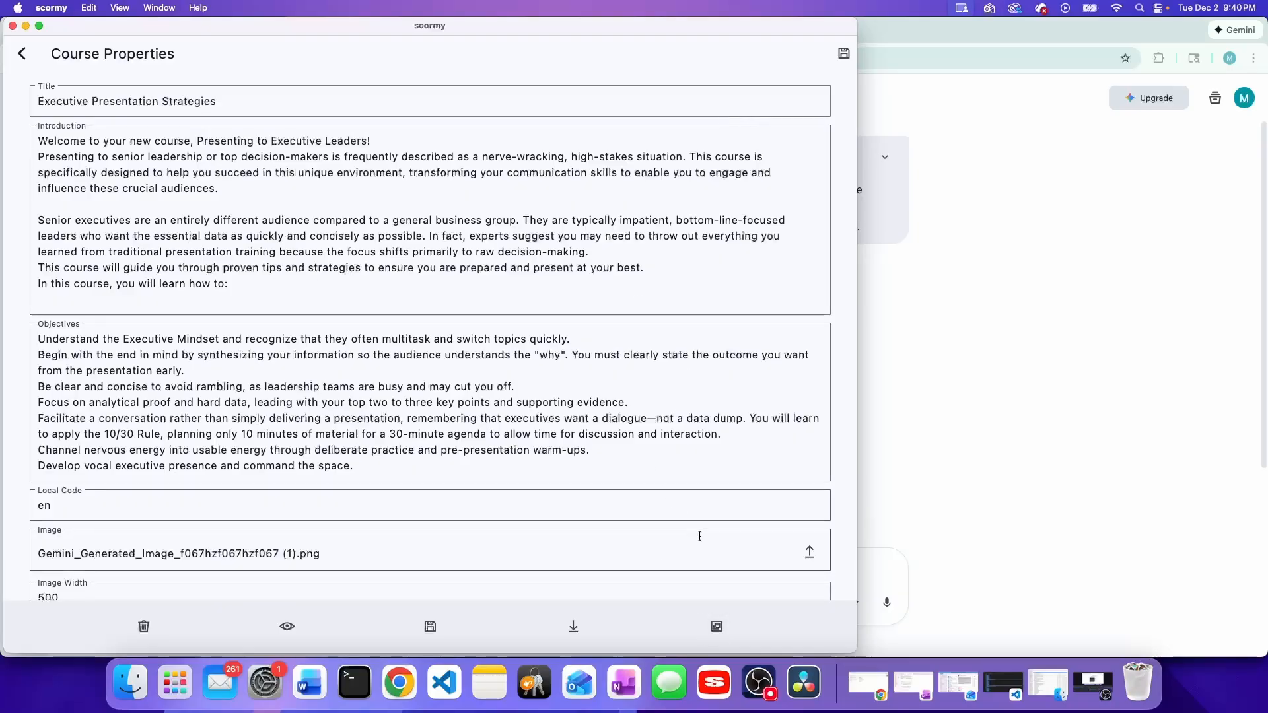
Step: Open the course's module list and review the content types offered for a new module without creating one
click(717, 628)
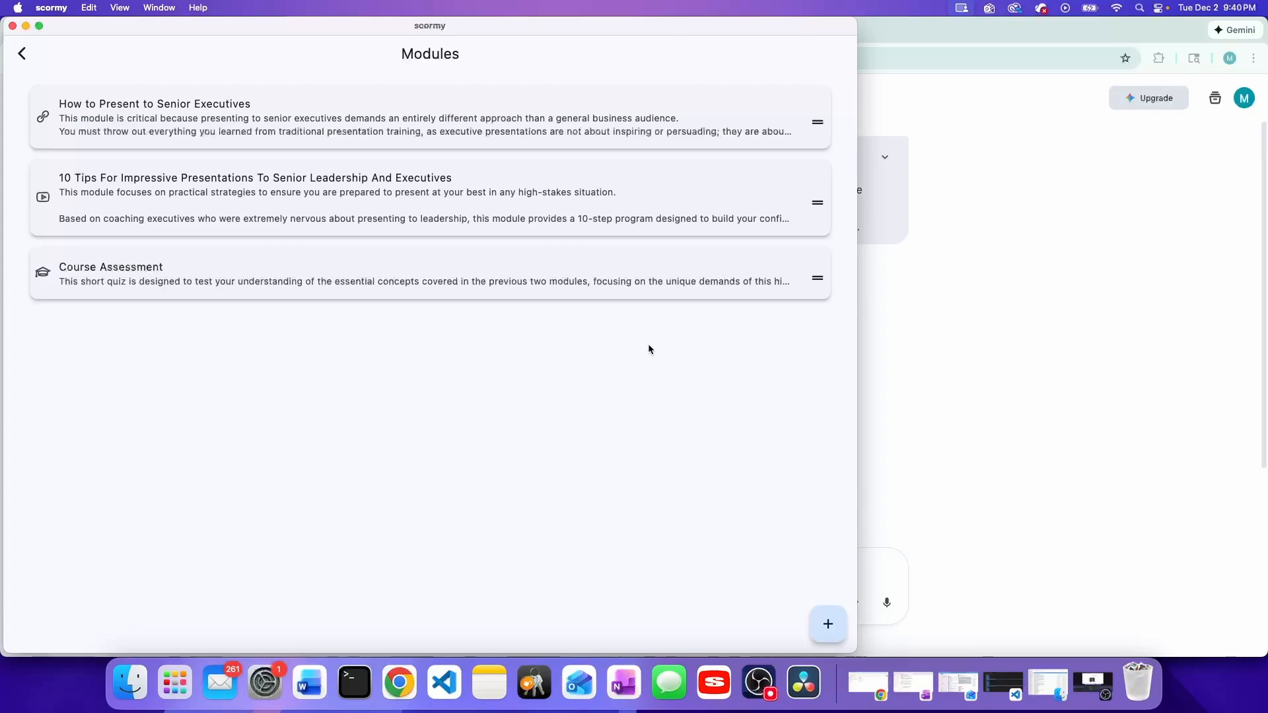
click(825, 624)
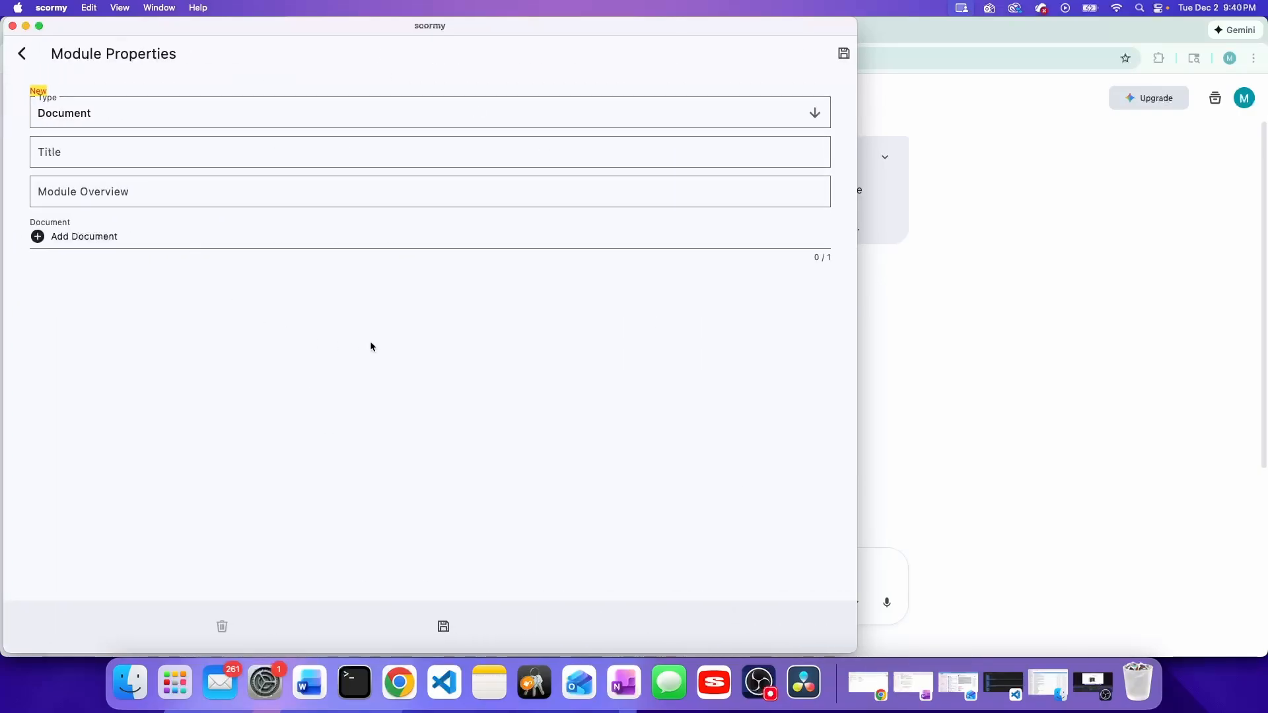
click(346, 114)
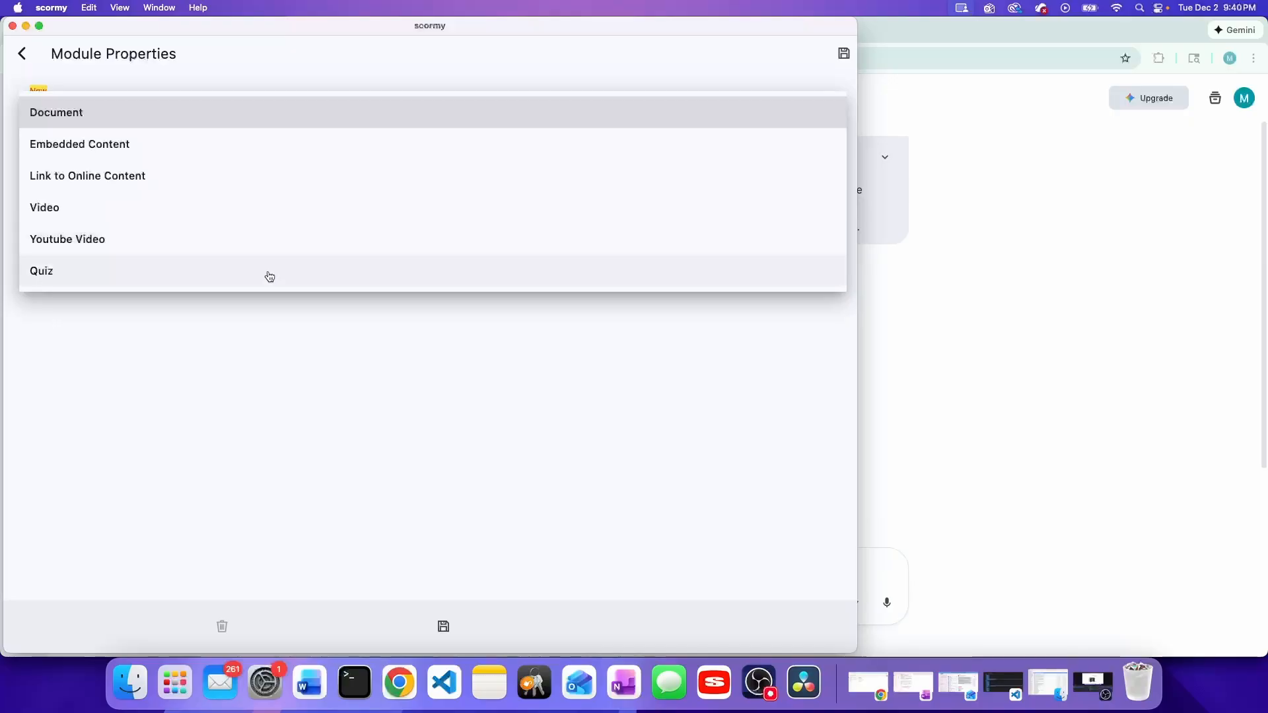
click(22, 54)
click(22, 53)
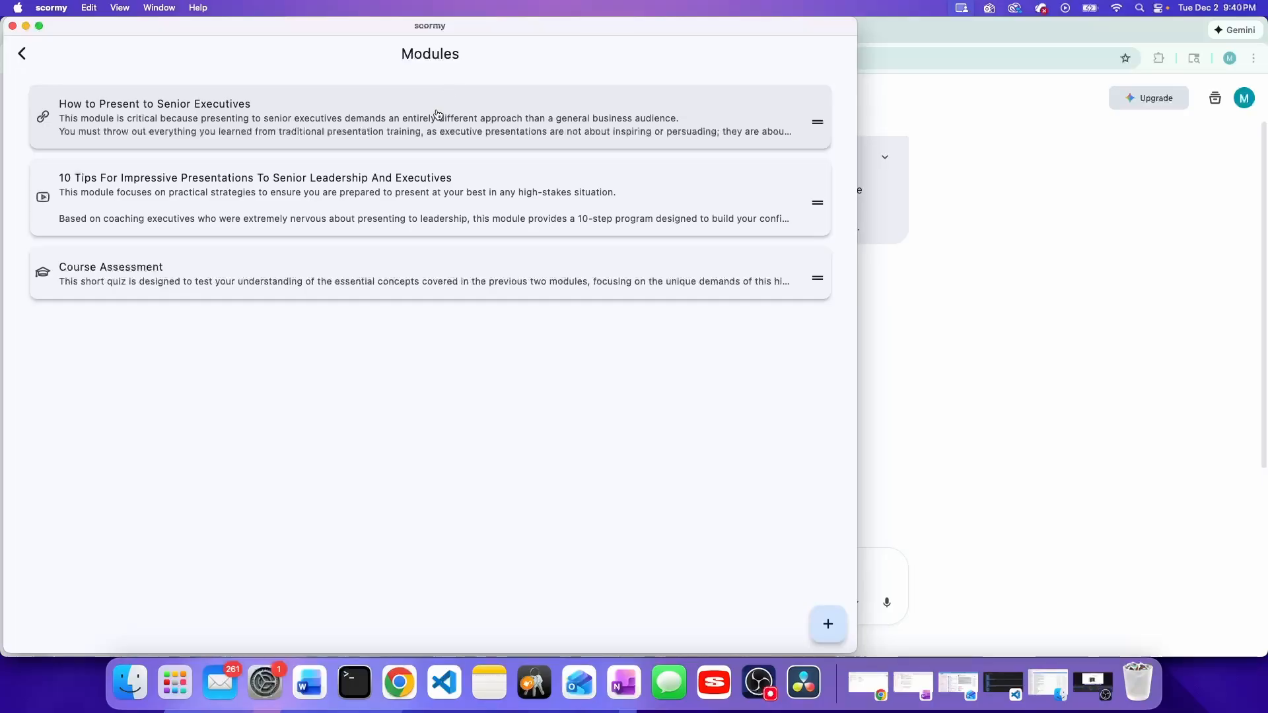
Step: Review the properties of the How to Present to Senior Executives link module and the 10 Tips YouTube video module
click(434, 115)
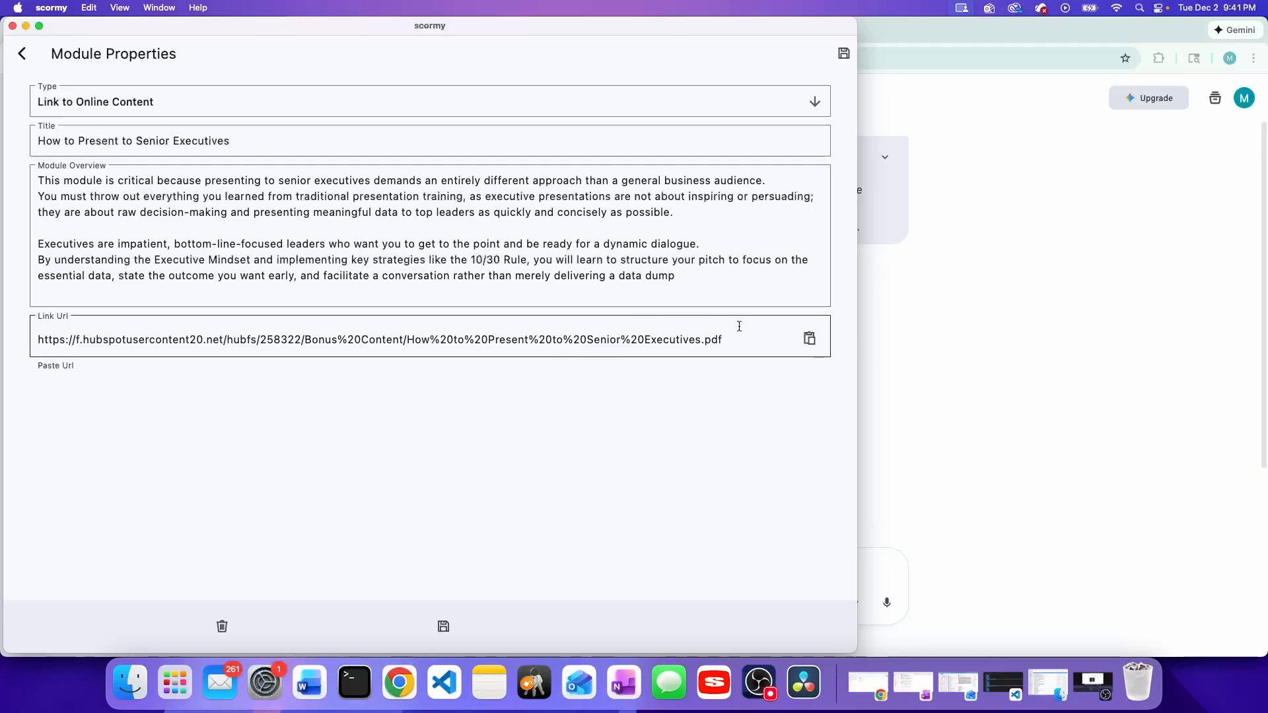
click(22, 54)
click(234, 193)
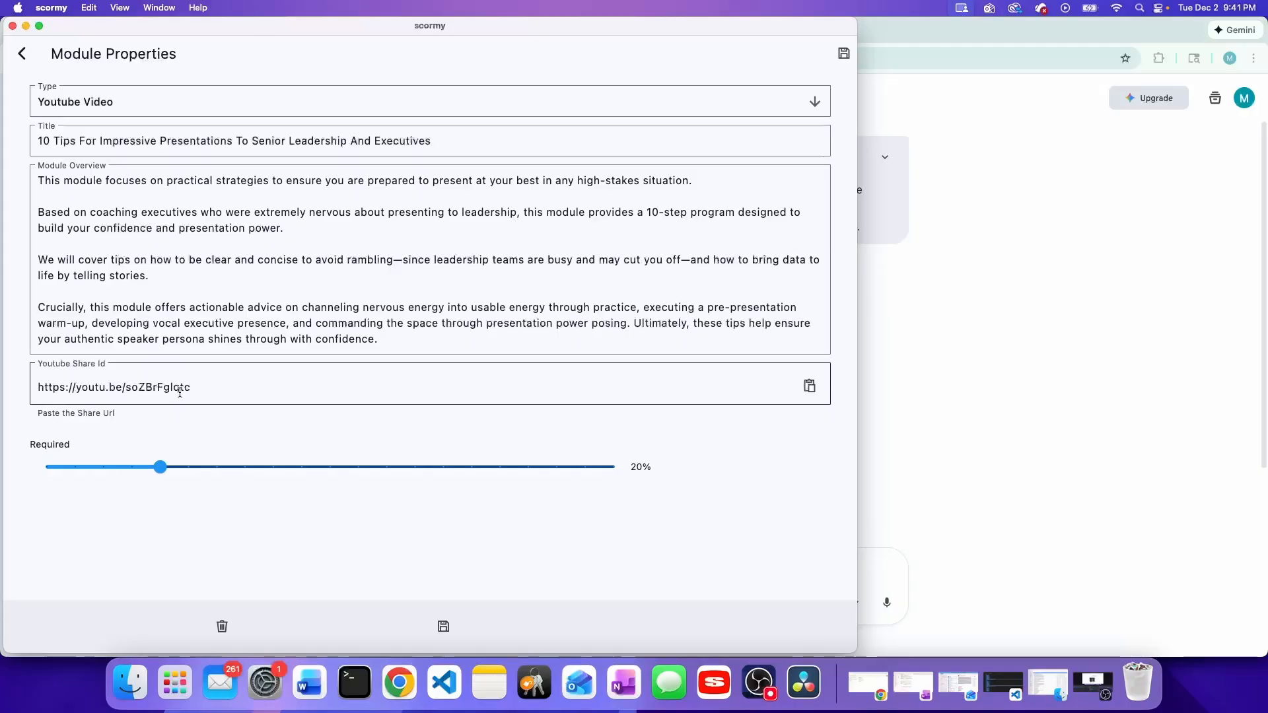
Step: Switch to Chrome, copy the share link of the 10 Tips For Impressive Presentations YouTube video, and return to scormy
click(399, 682)
click(143, 29)
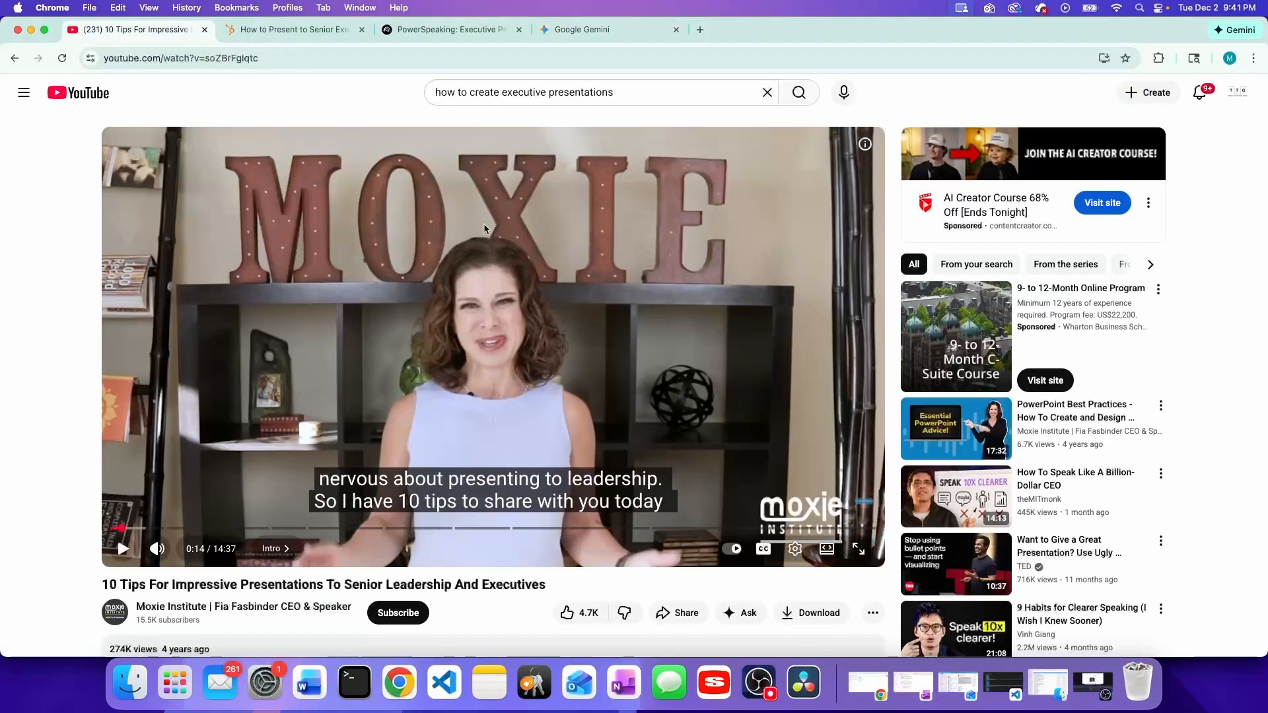
click(319, 56)
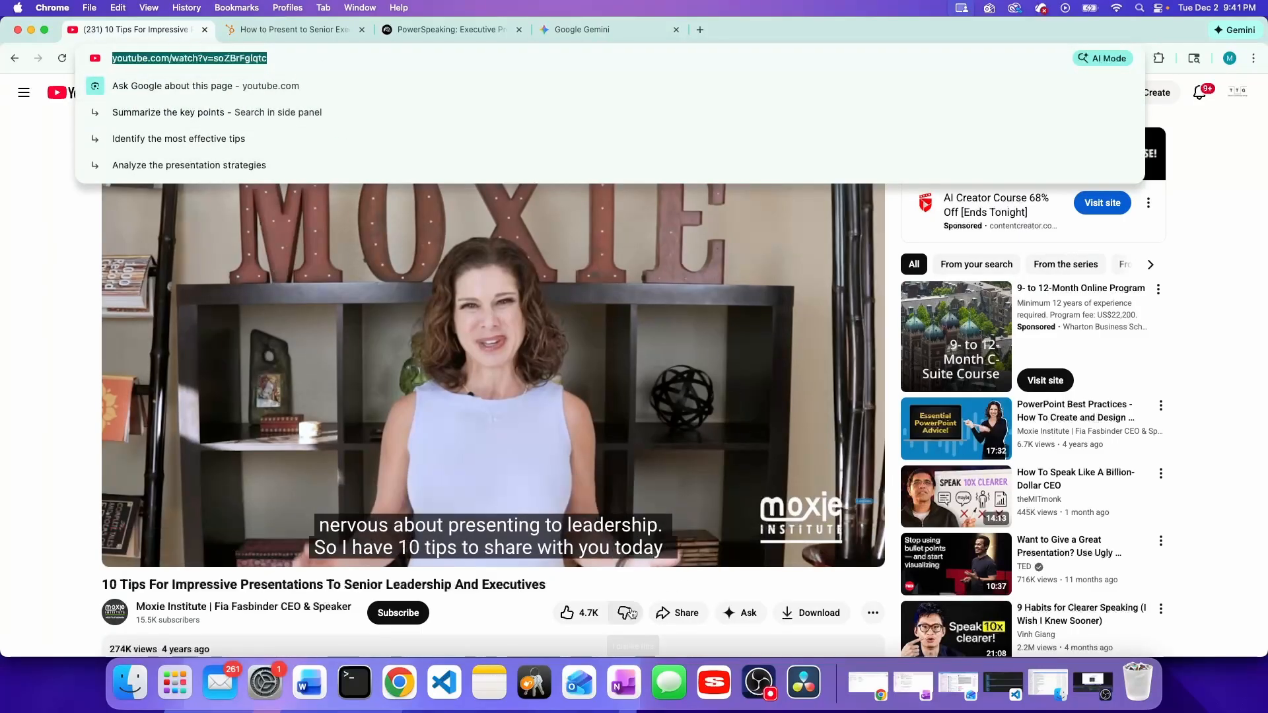
click(679, 613)
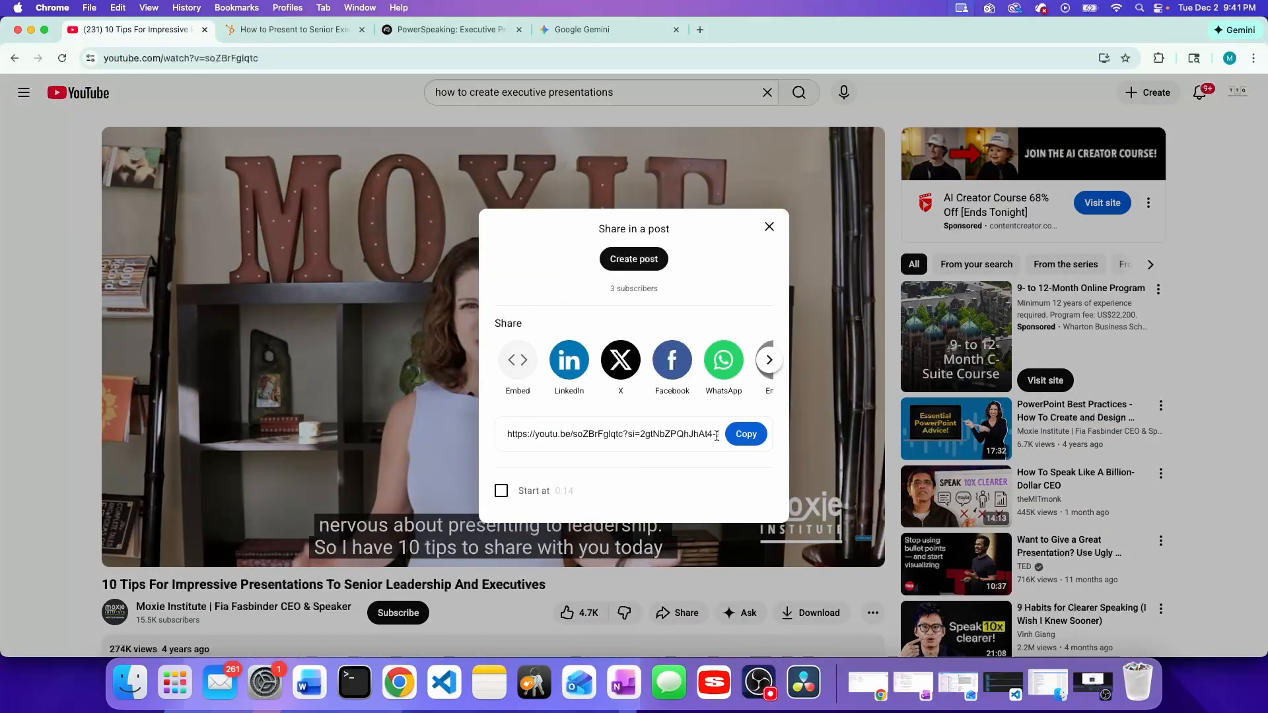
click(746, 434)
click(769, 227)
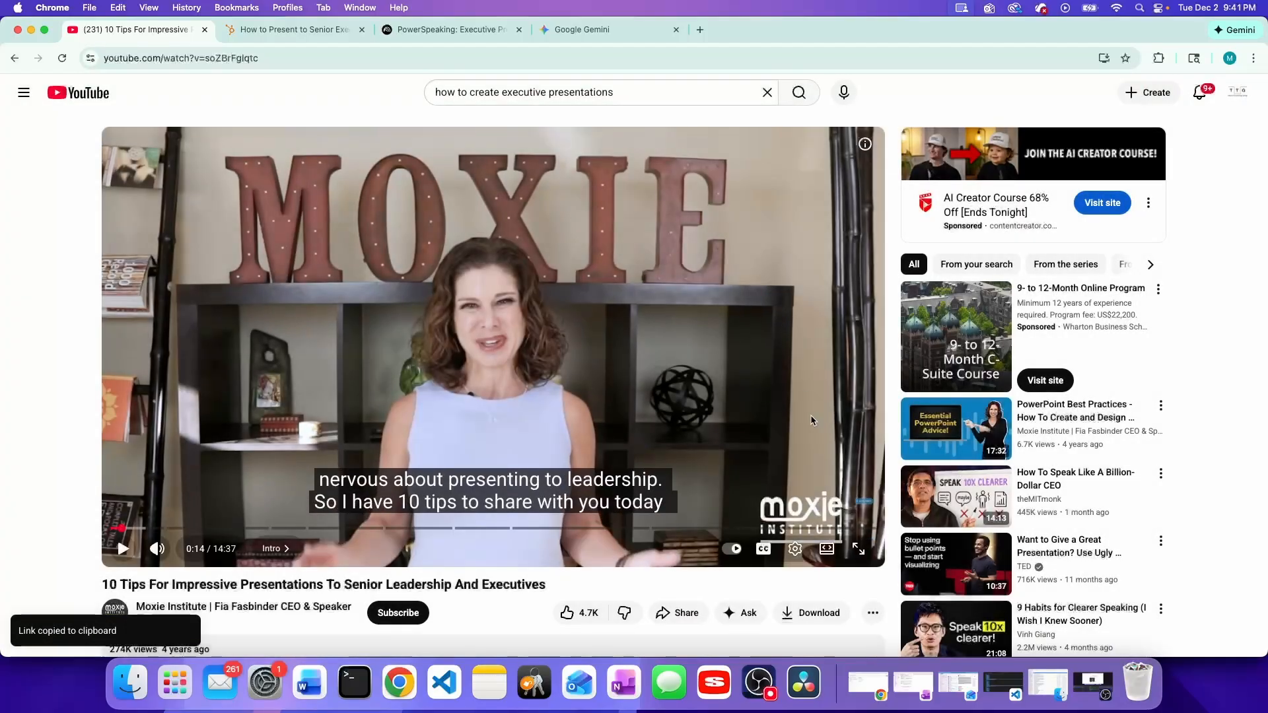
click(714, 682)
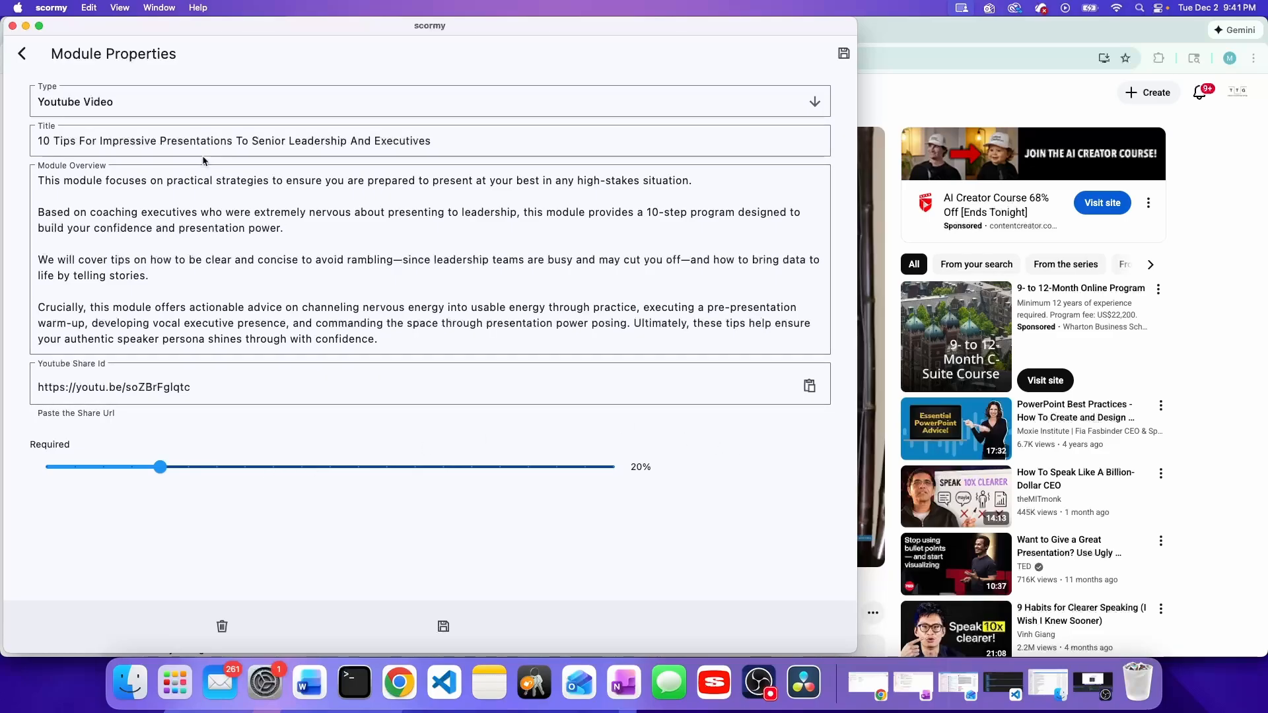
Step: Open the Course Assessment quiz module and review its title, overview, introduction, passed text and failed text
click(21, 54)
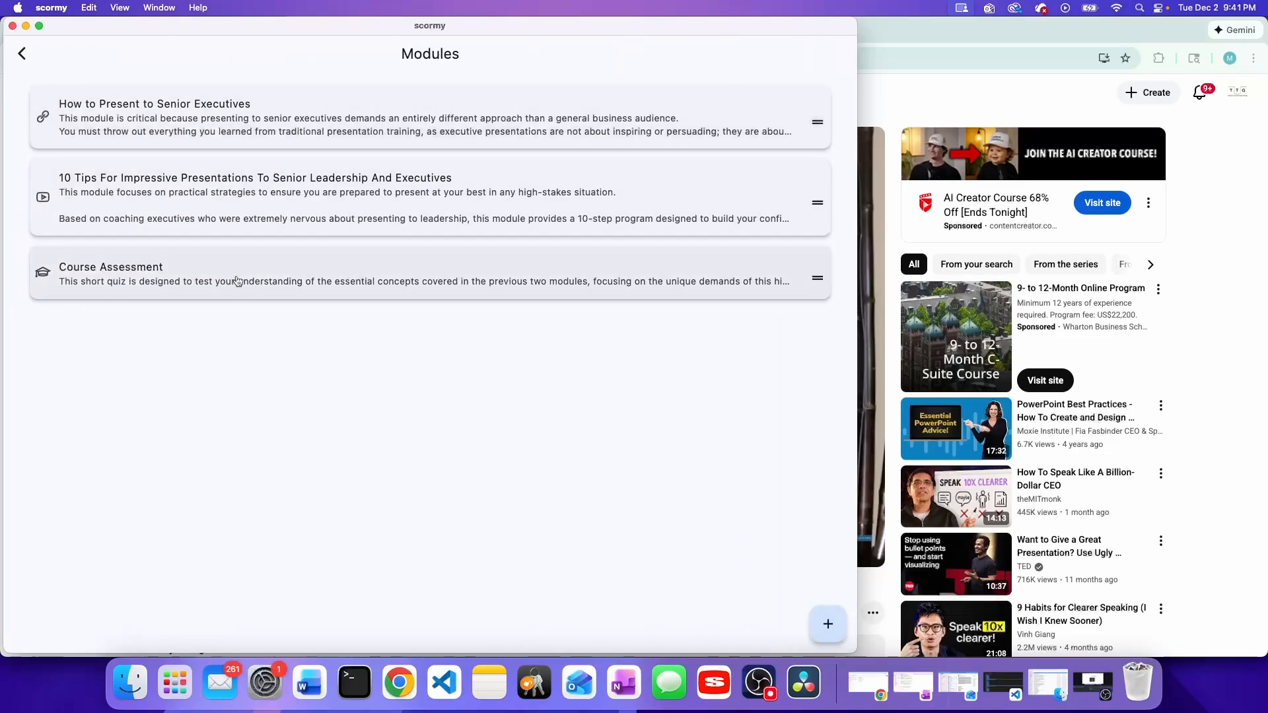
click(236, 280)
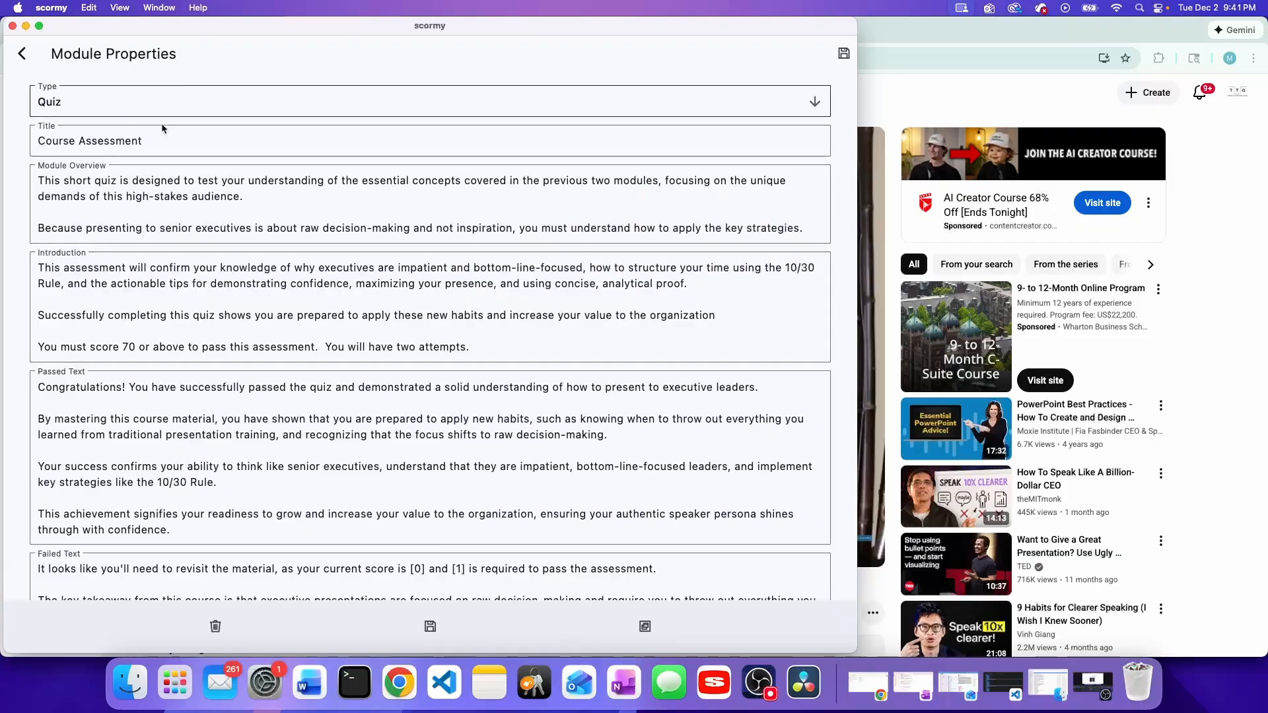
click(281, 140)
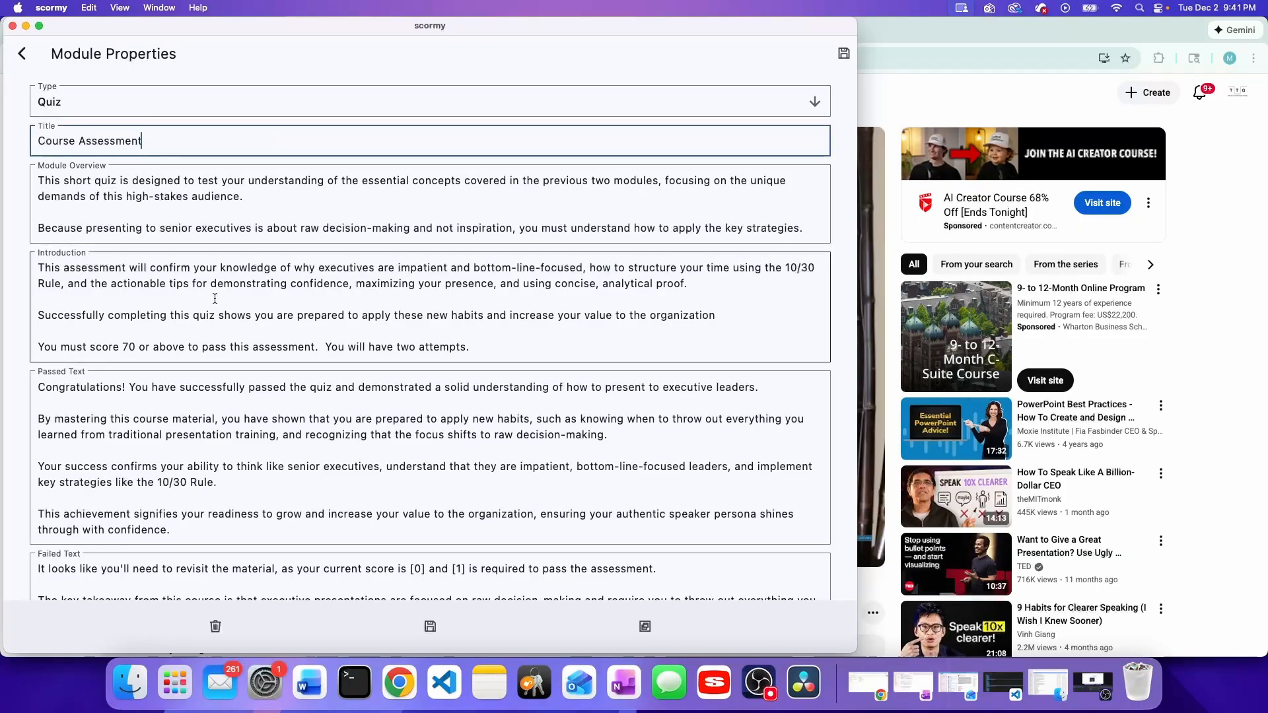
scroll(276, 223, down, 2)
scroll(286, 225, down, 3)
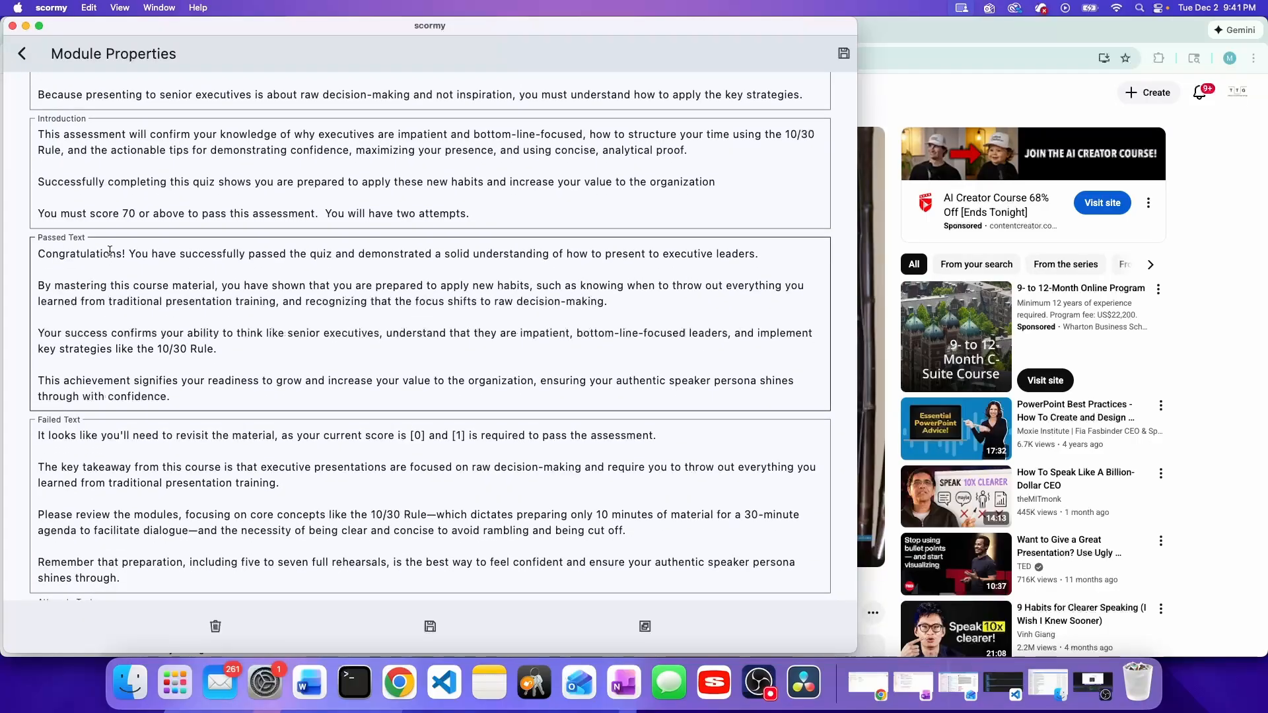
drag(134, 243, 416, 363)
click(245, 436)
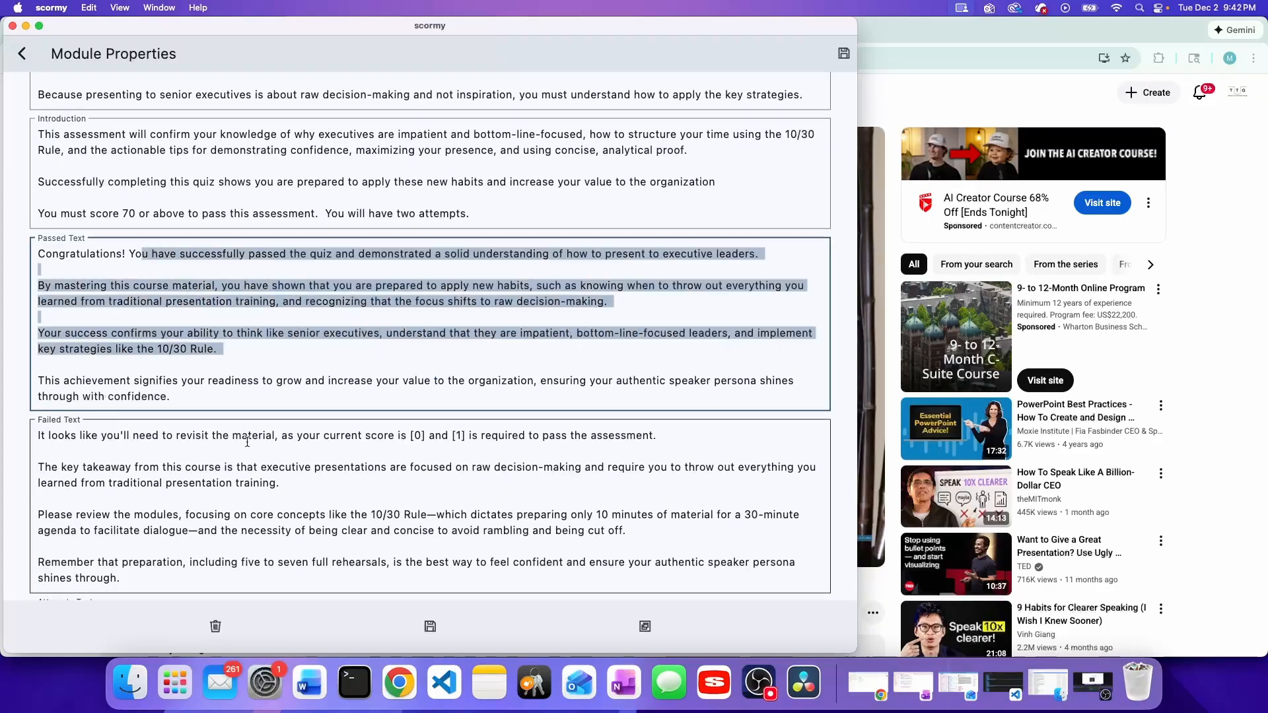
drag(295, 448, 434, 531)
scroll(441, 448, down, 6)
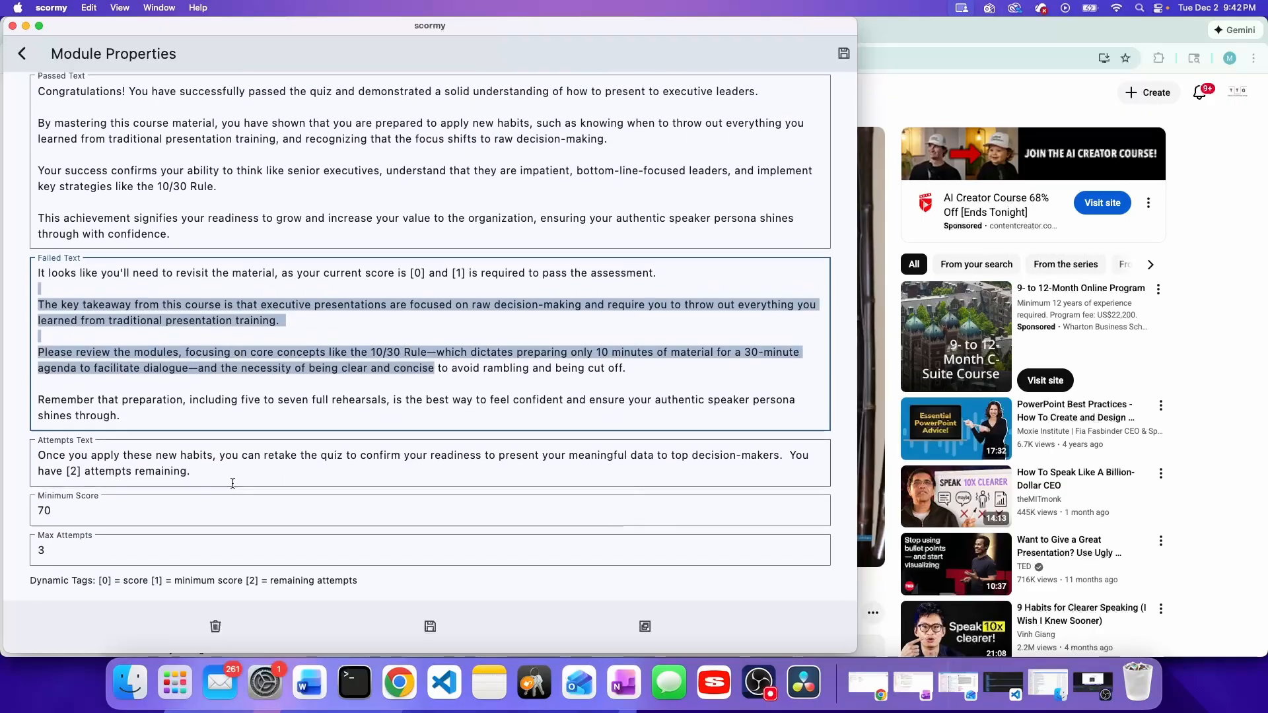
Step: Review the quiz's attempts text, minimum score, maximum attempts and the dynamic score tags in the failed text
drag(75, 455, 160, 509)
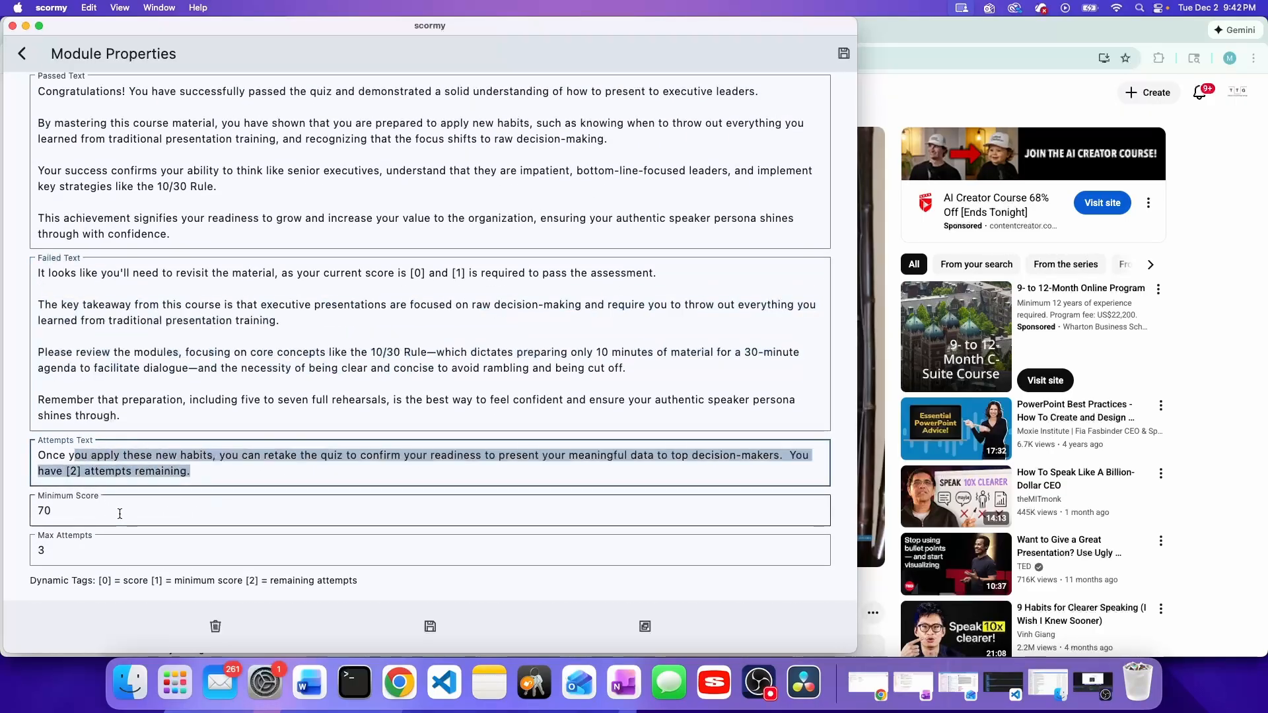
click(163, 507)
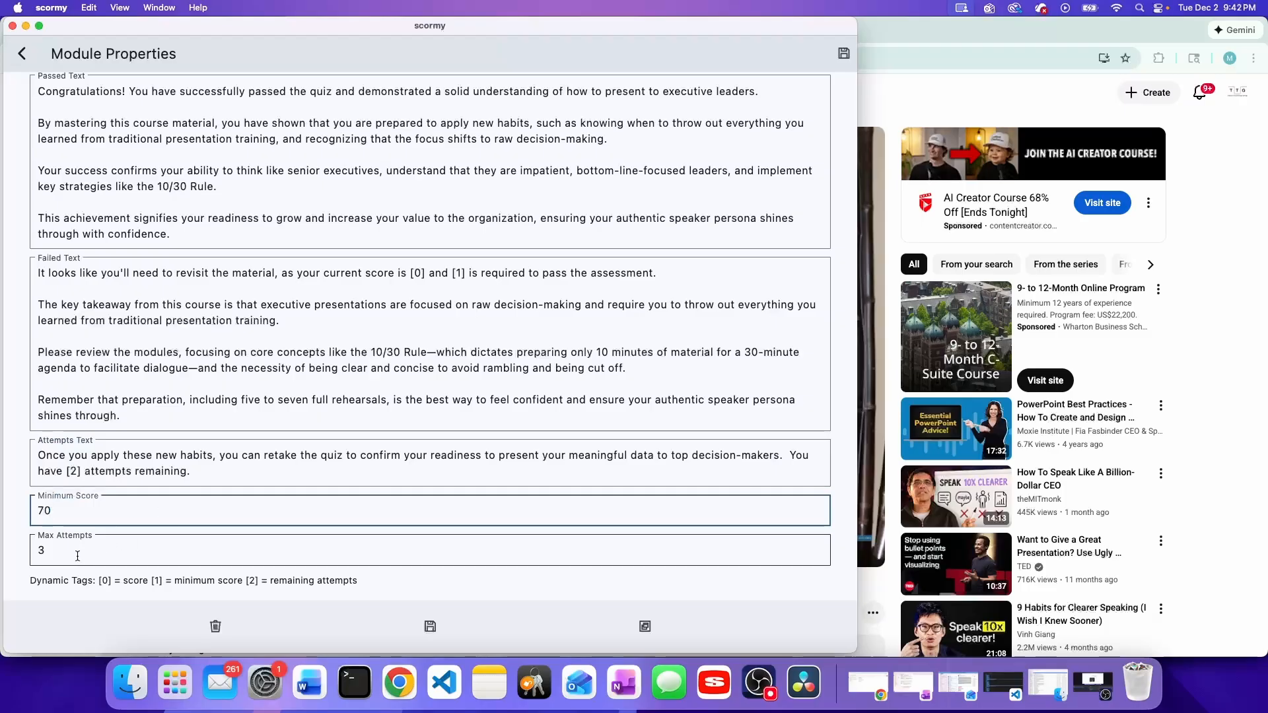
click(199, 536)
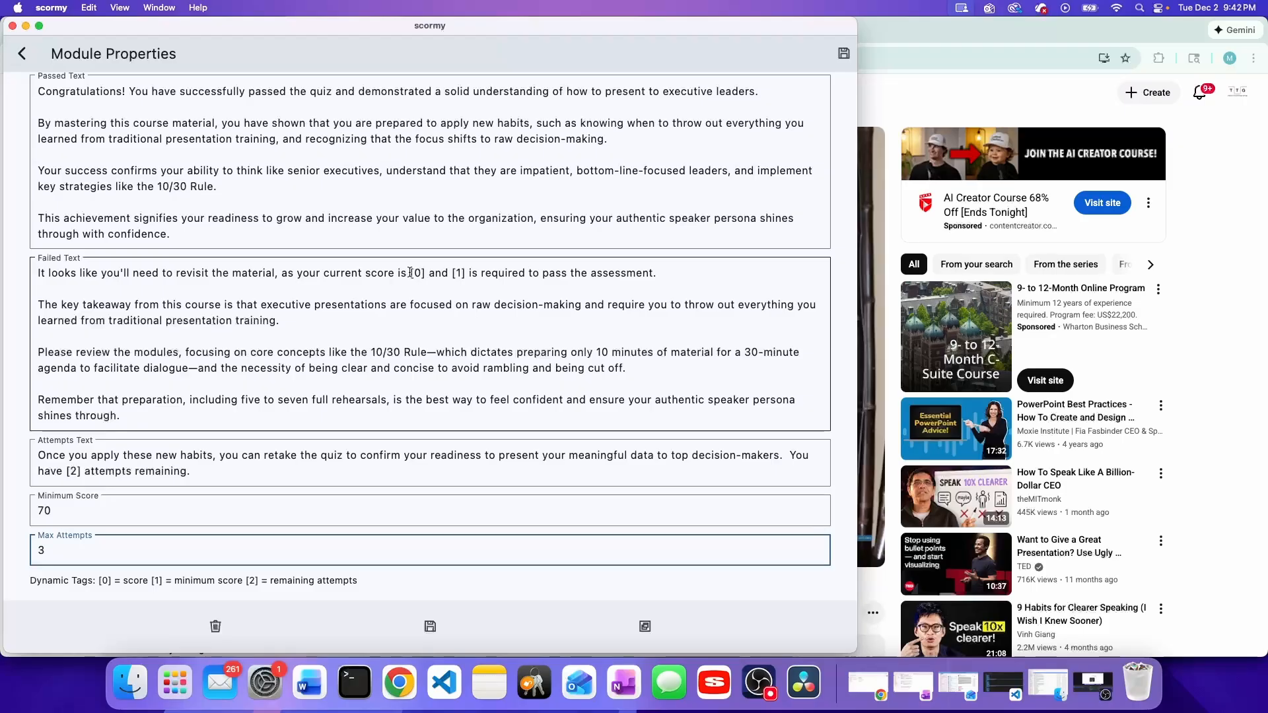
drag(411, 273, 429, 273)
click(471, 299)
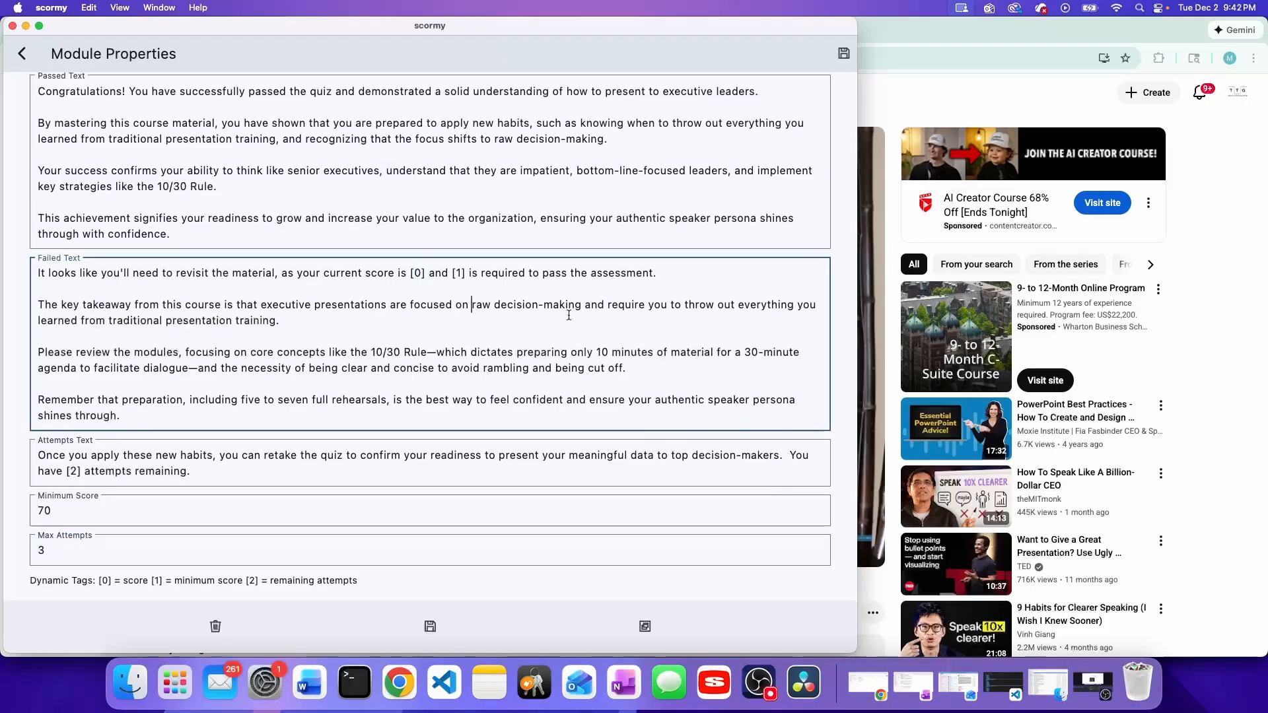
scroll(569, 315, down, 1)
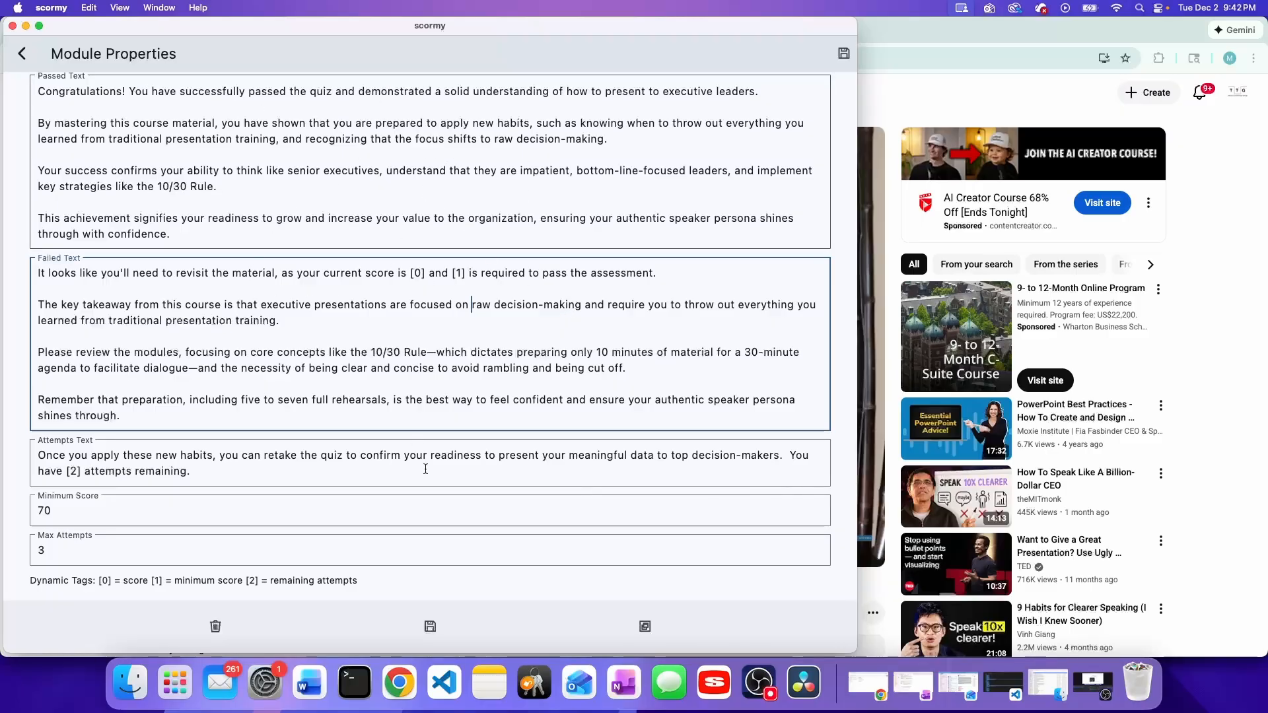
Step: Open the quiz questions and review the pre-presentation speaker warm-up question with its correct and incorrect feedback
click(645, 626)
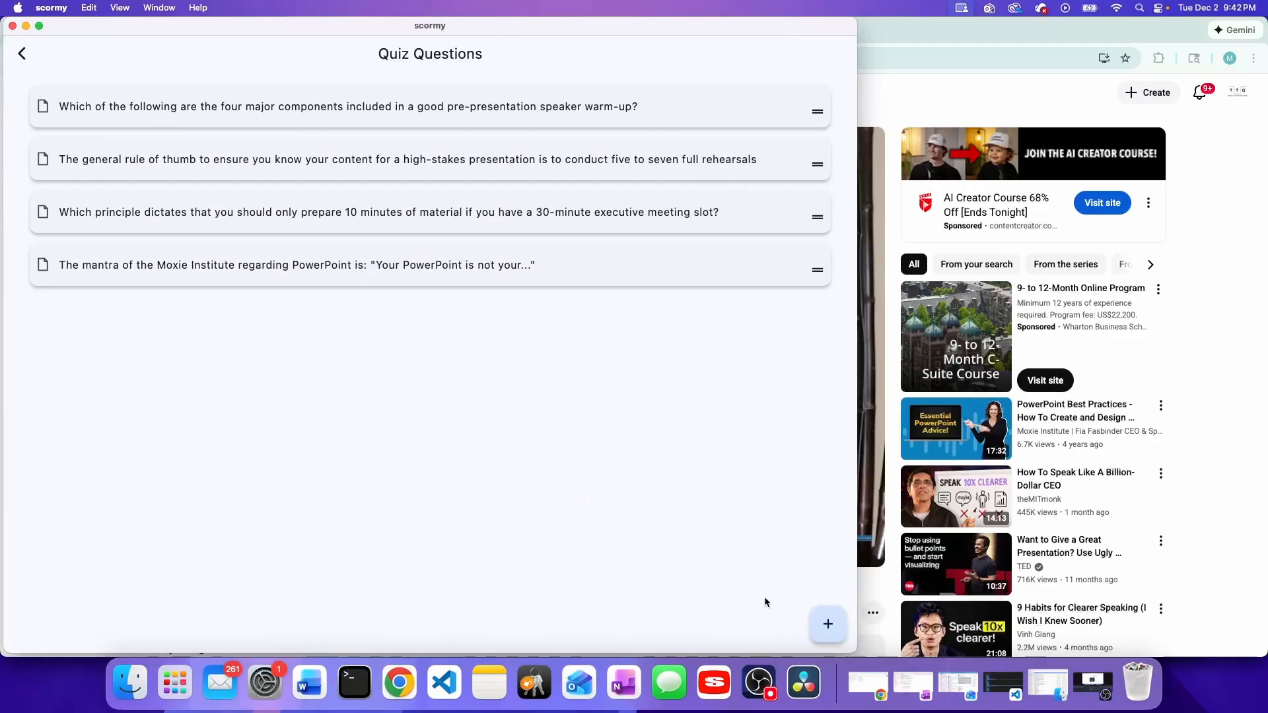
click(381, 108)
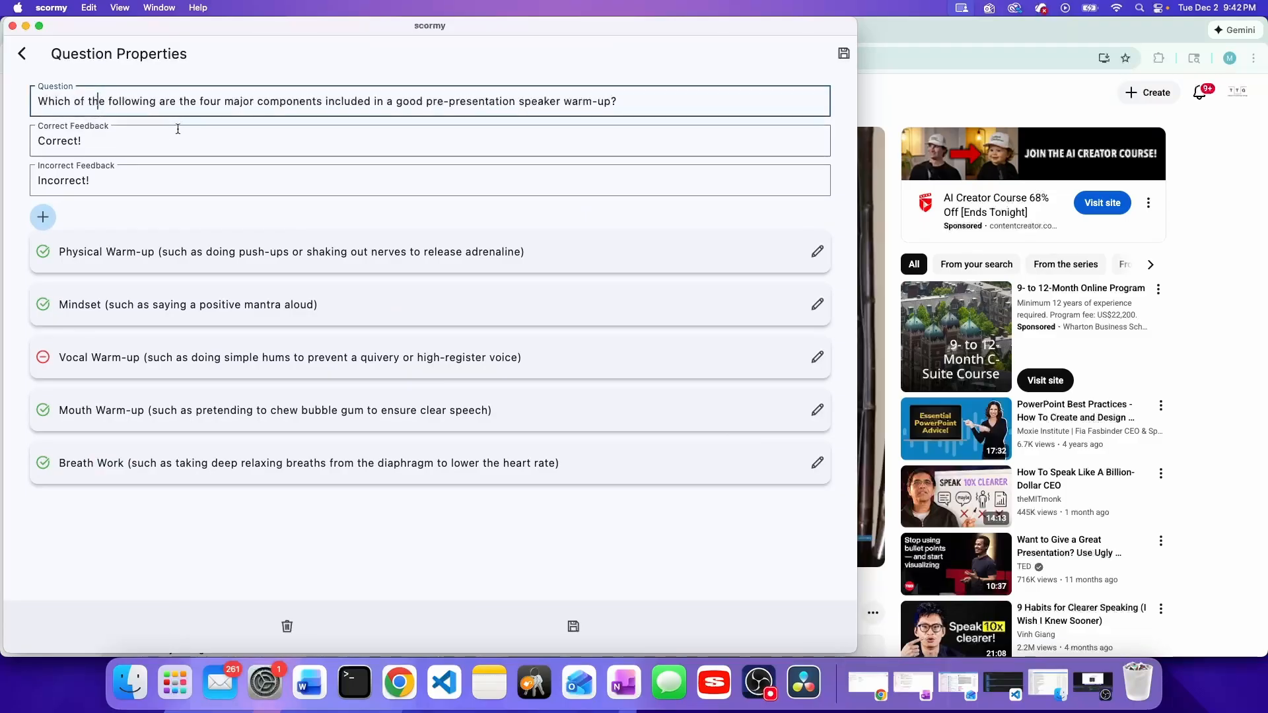
click(277, 142)
click(249, 177)
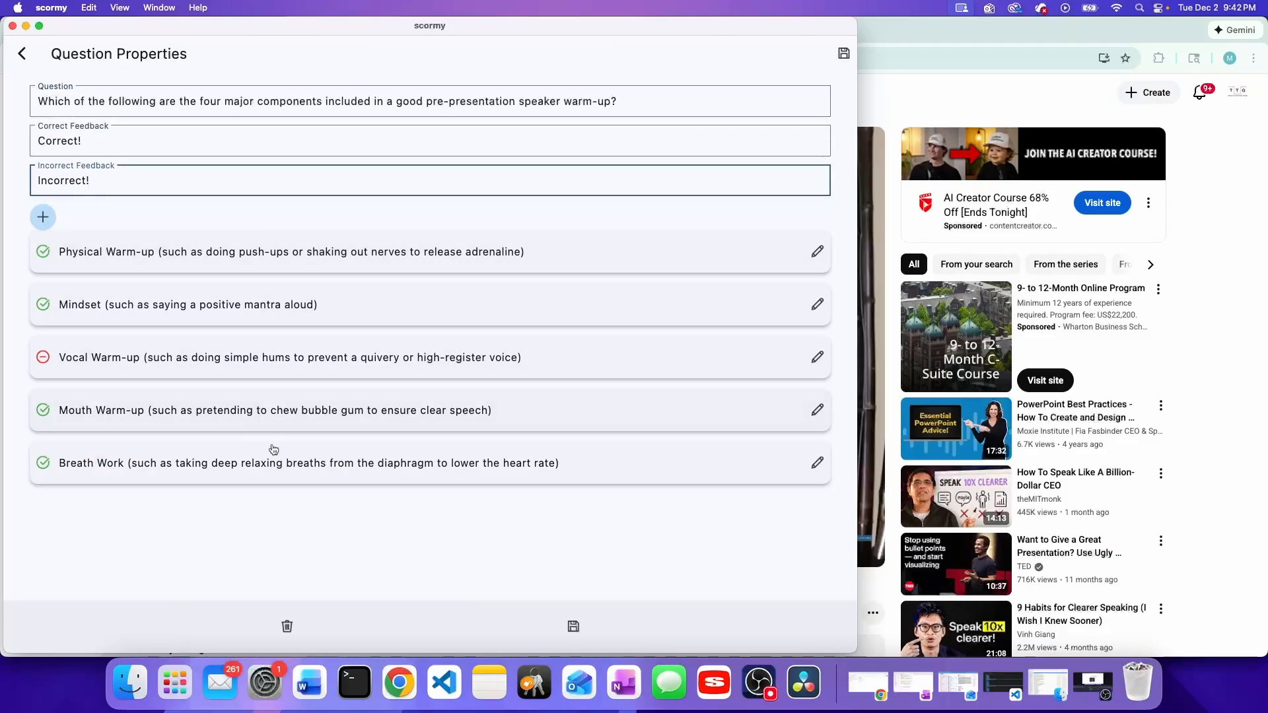
Step: Add two blank answers to the speaker warm-up question and open the first one's answer text for editing
click(42, 215)
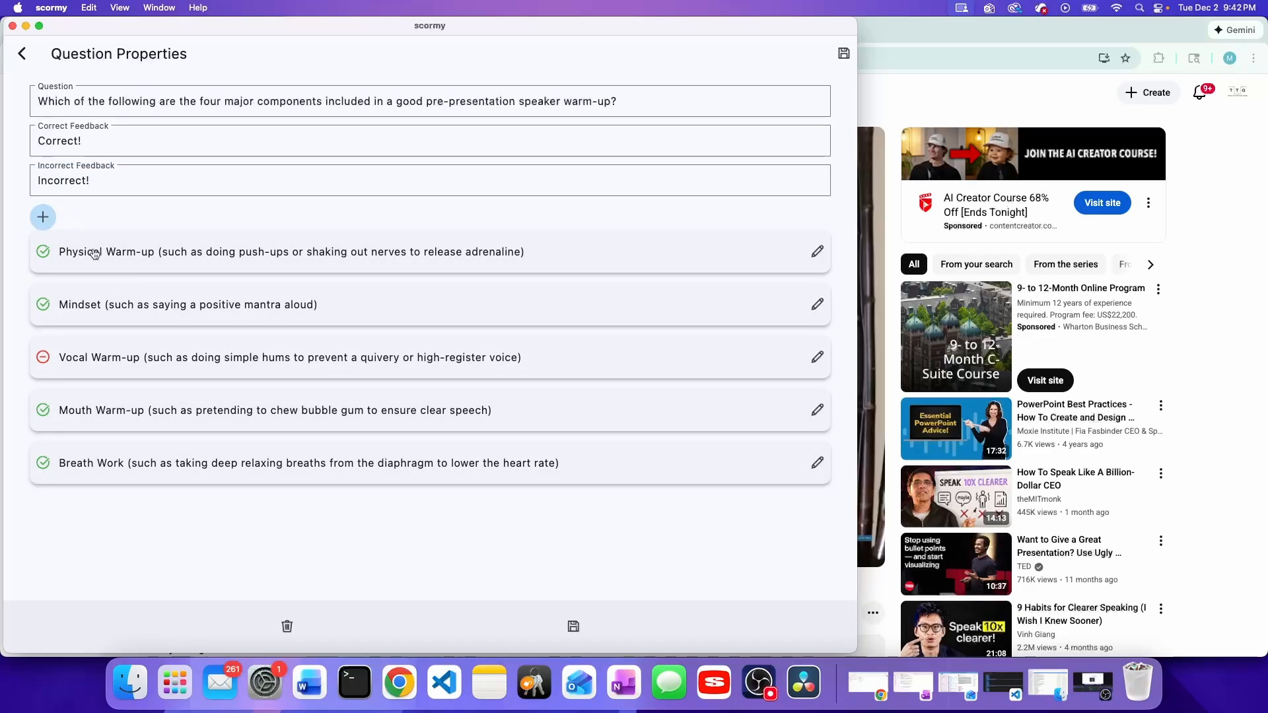
click(42, 217)
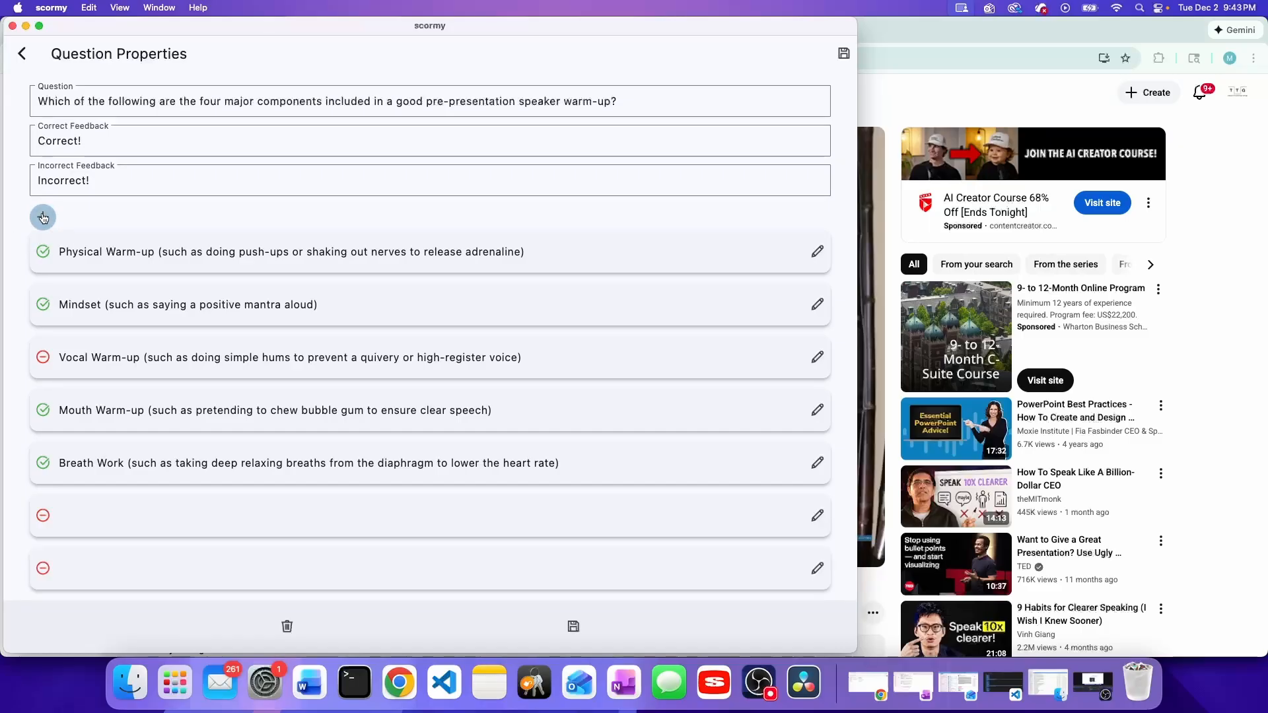
click(314, 515)
click(86, 97)
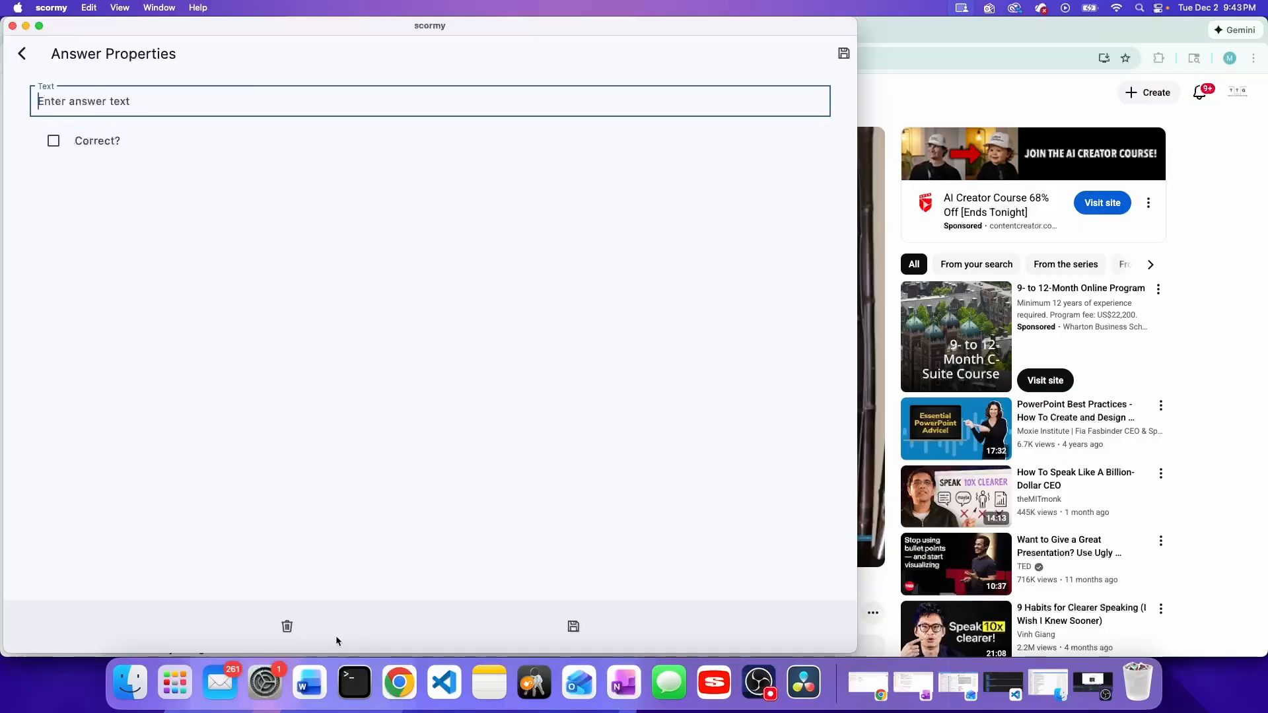
Step: Delete both blank answers from the speaker warm-up question
click(287, 626)
click(490, 355)
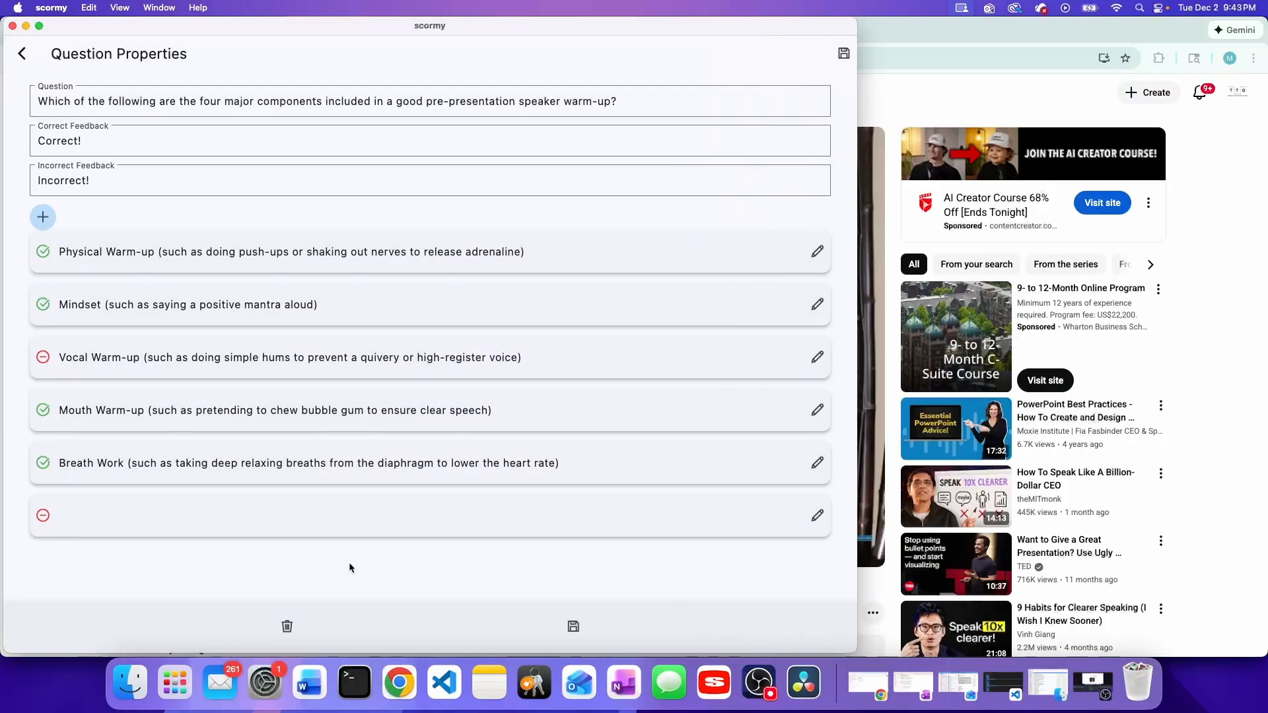
click(429, 522)
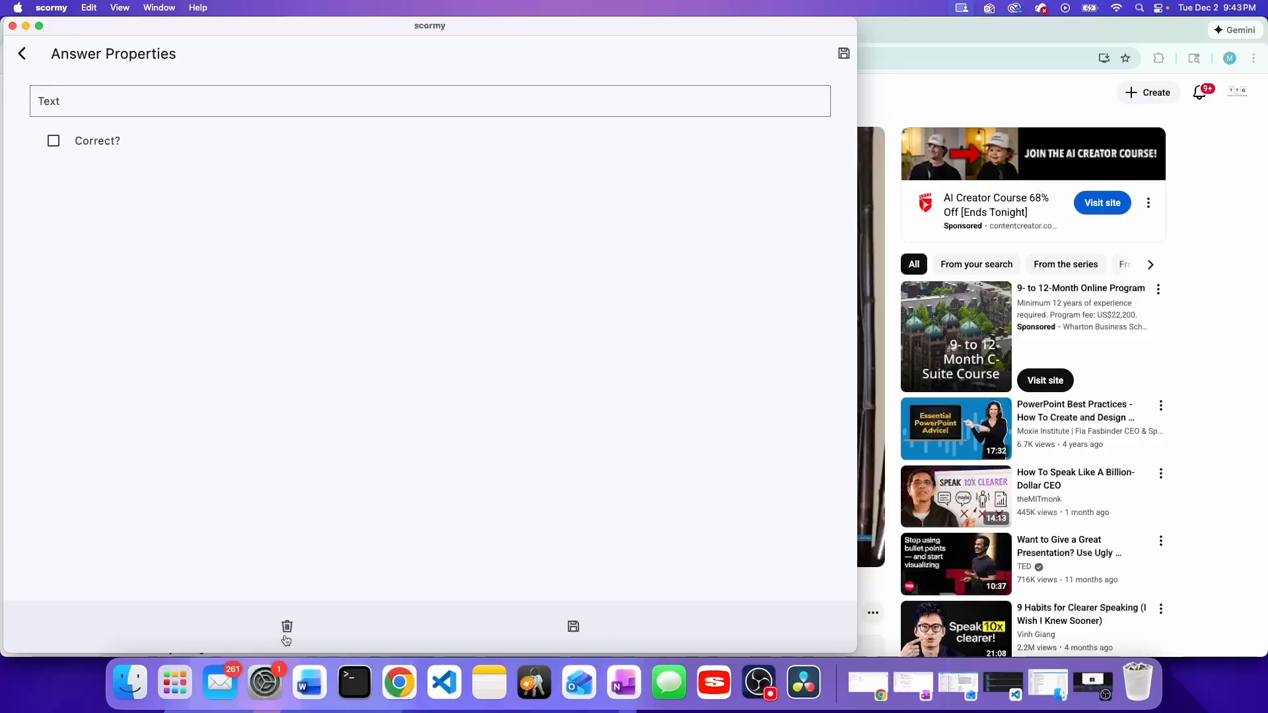
click(287, 636)
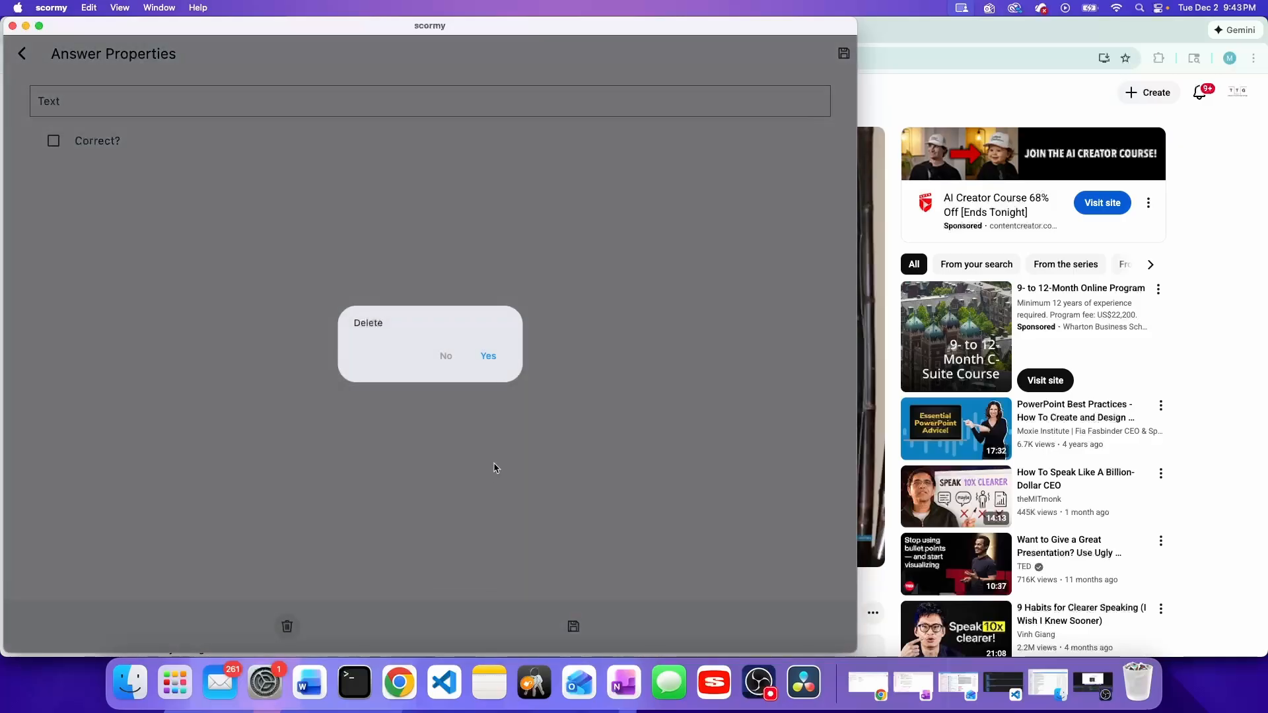
click(488, 356)
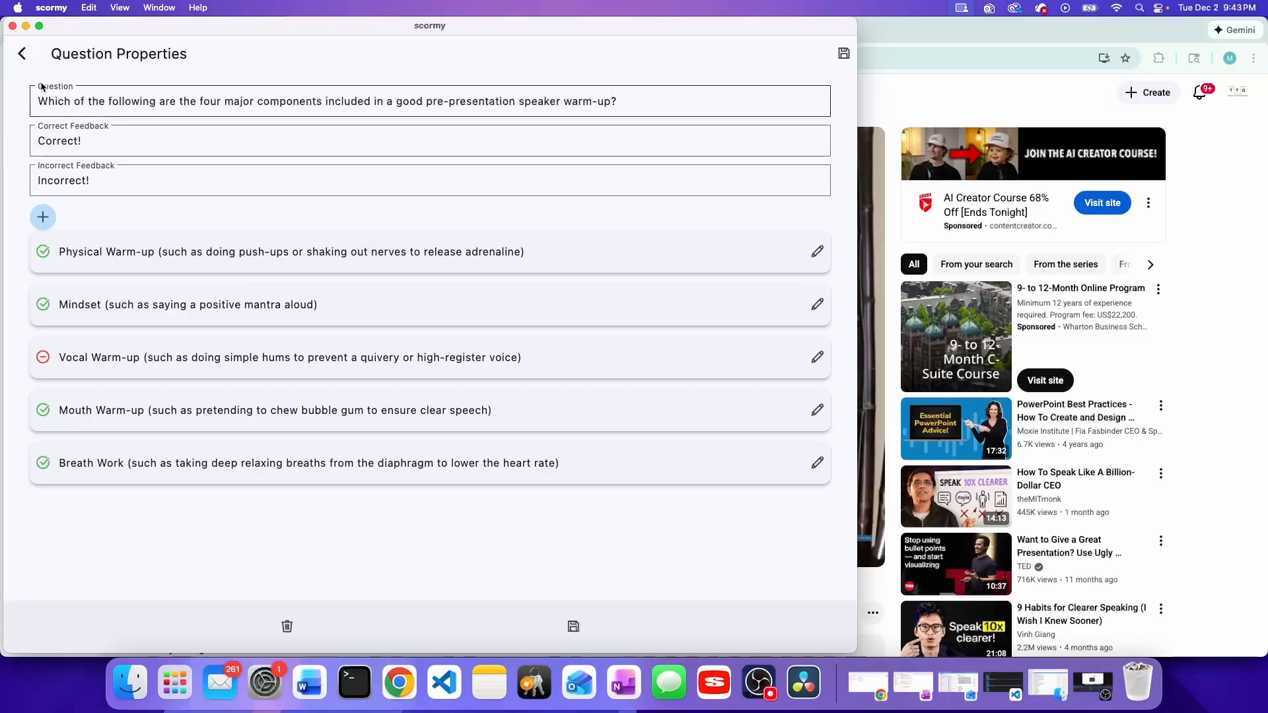
Step: Review the answers and feedback of the five-to-seven rehearsals question and the 30-minute executive meeting question
click(22, 54)
click(264, 162)
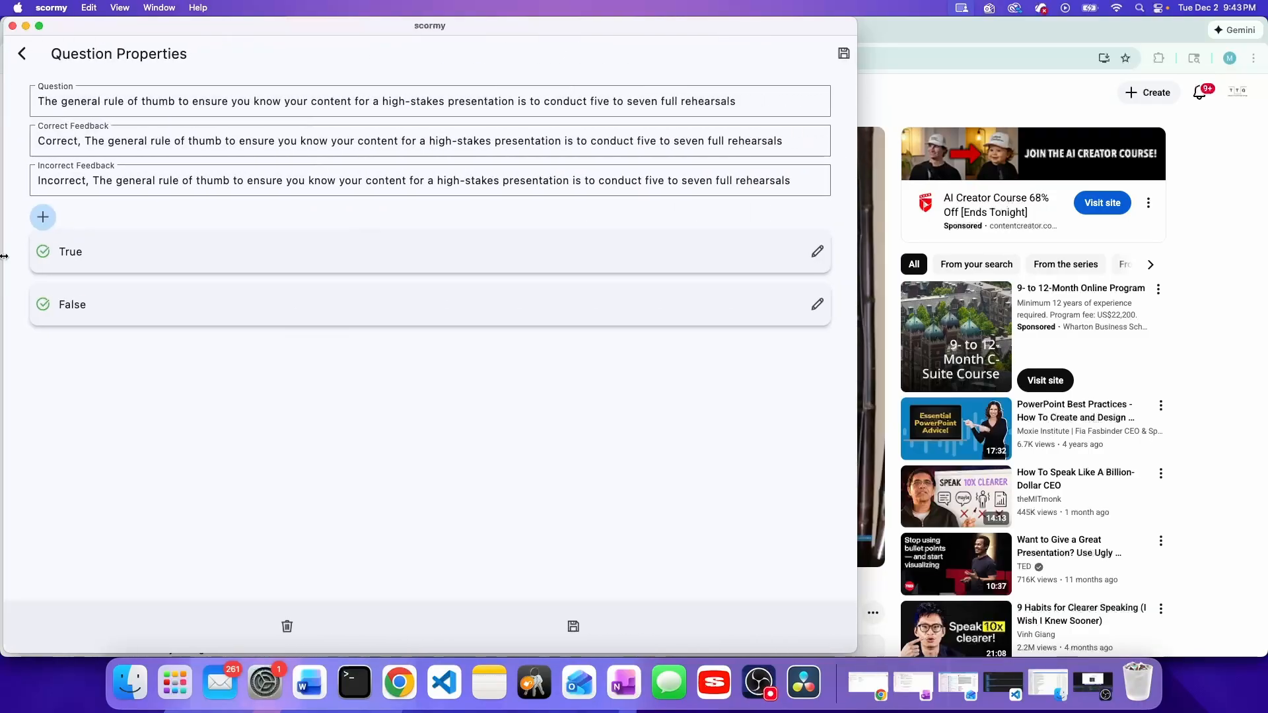
click(22, 53)
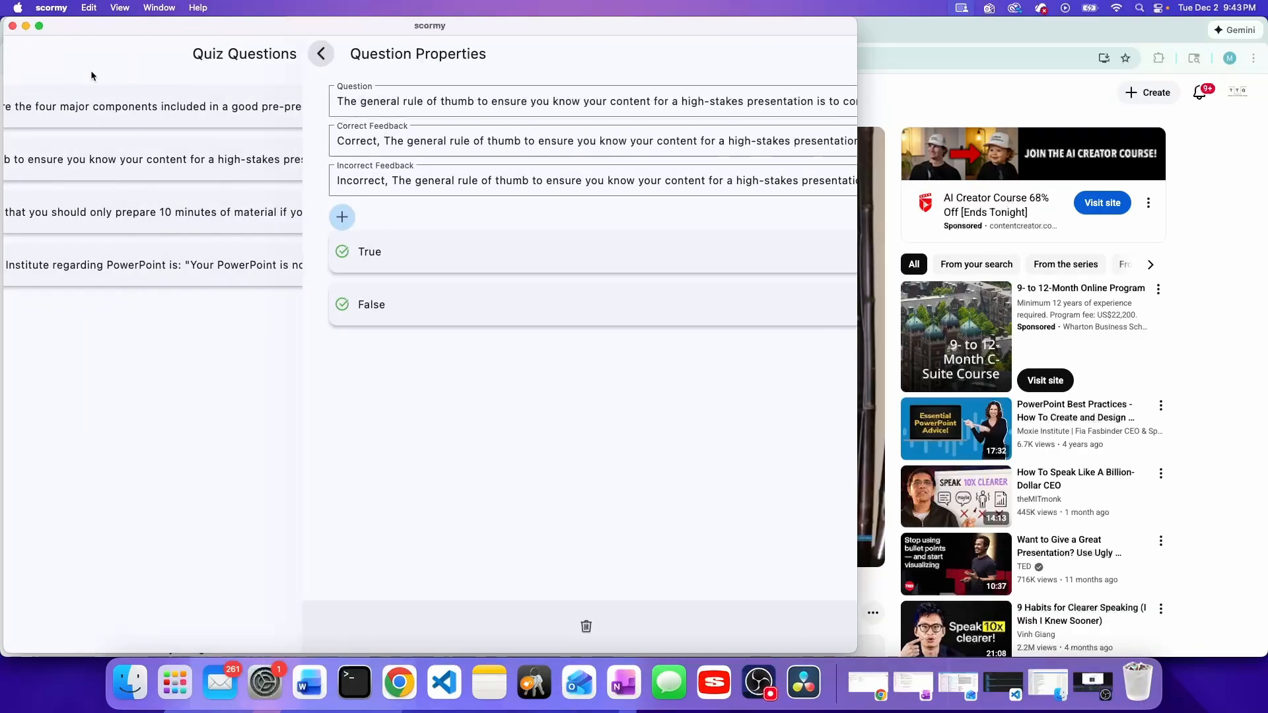
click(210, 211)
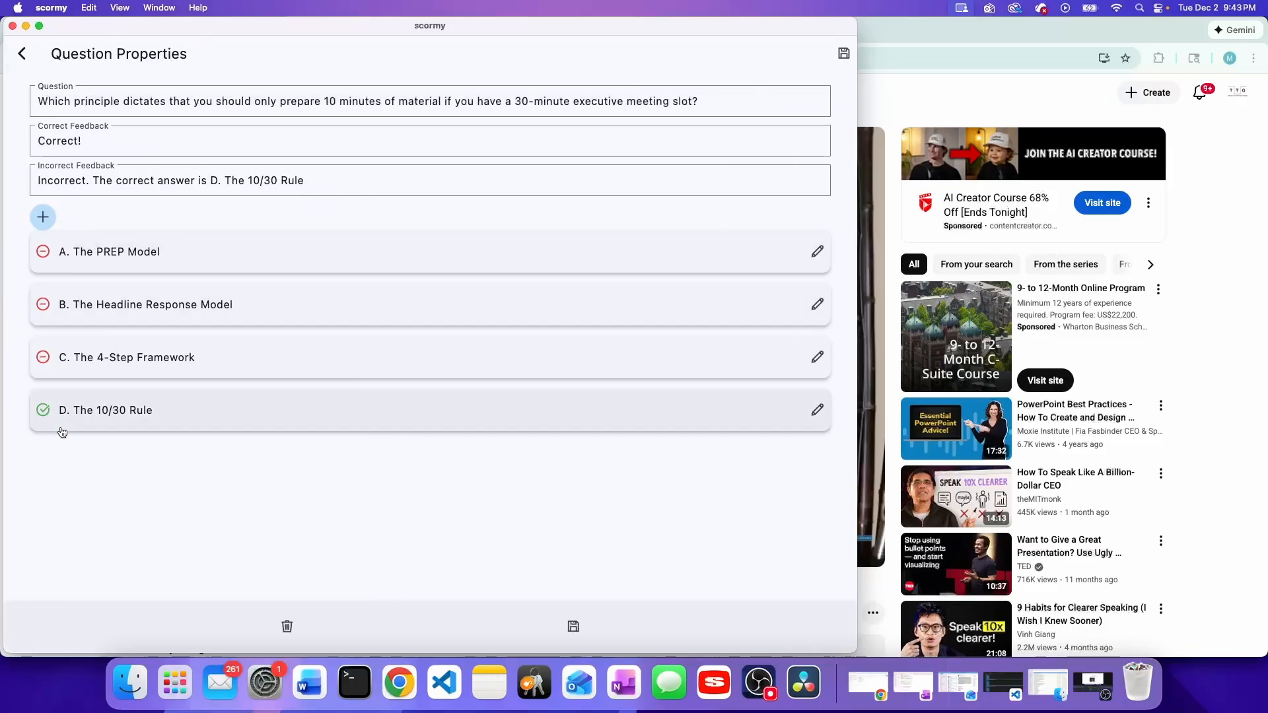
click(20, 55)
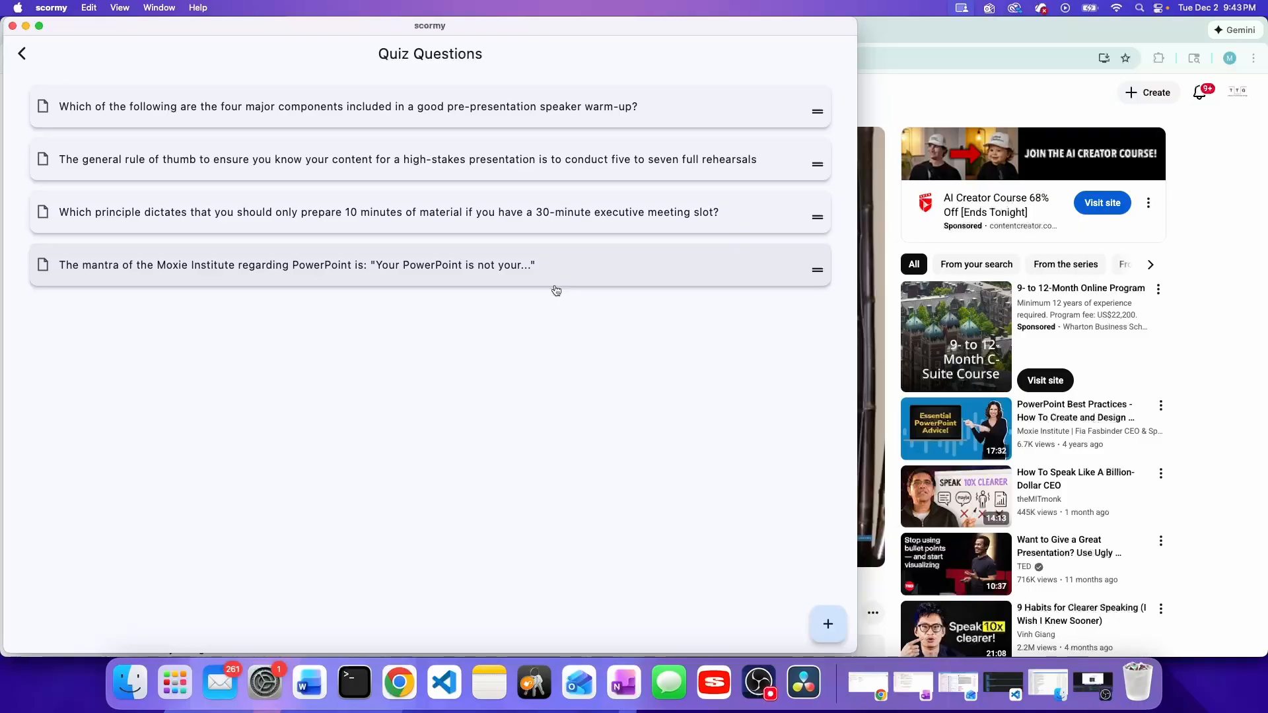
Step: Return from the quiz questions to the course properties and save the Executive Presentation Strategies course
click(22, 53)
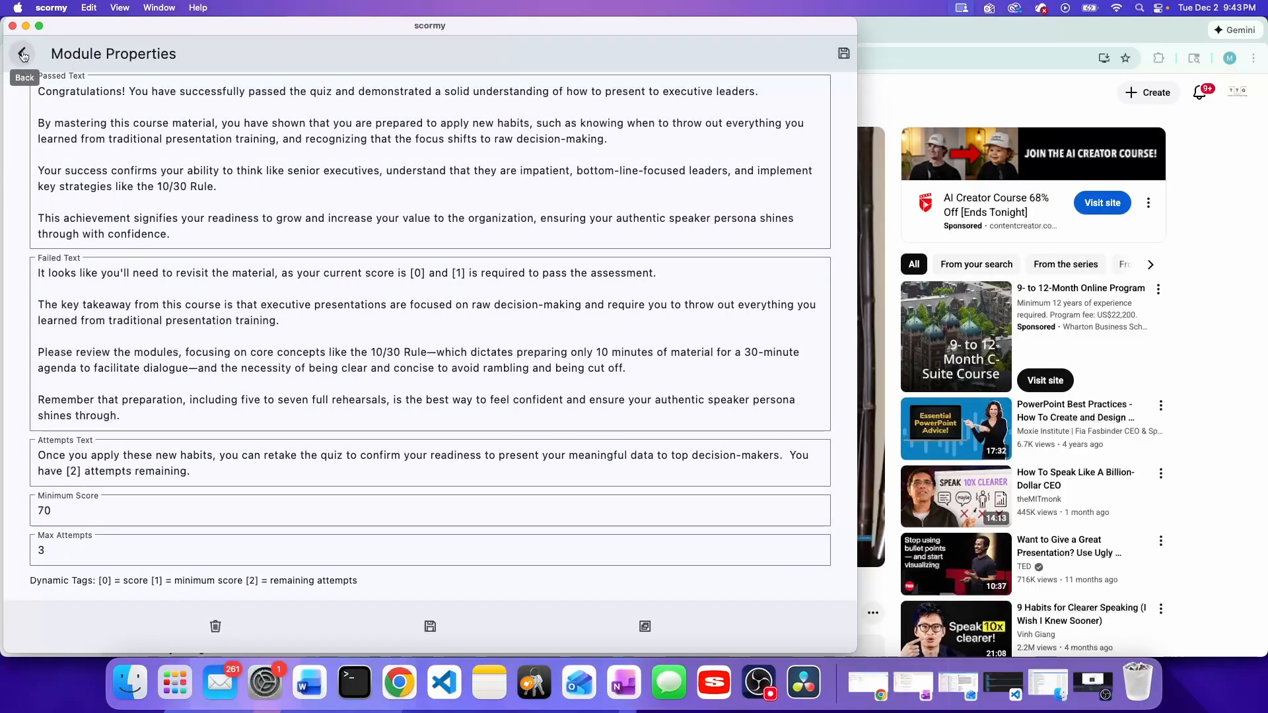
click(23, 54)
click(22, 54)
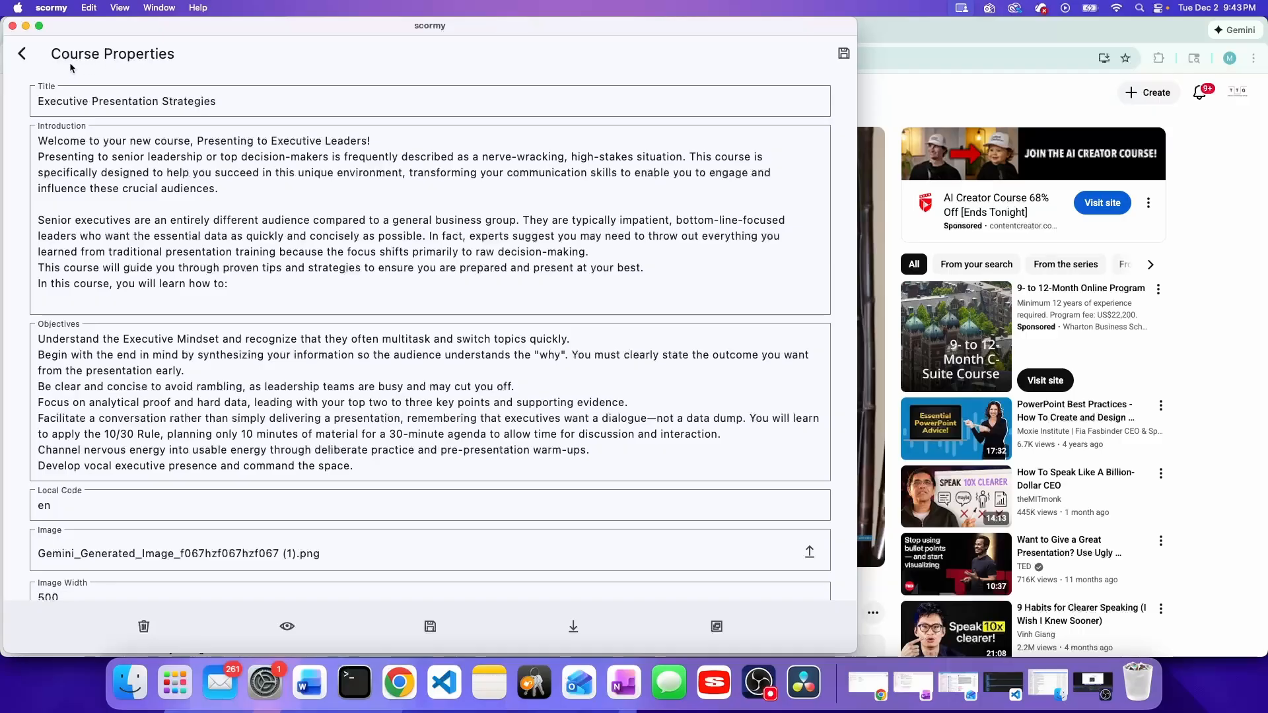
click(431, 630)
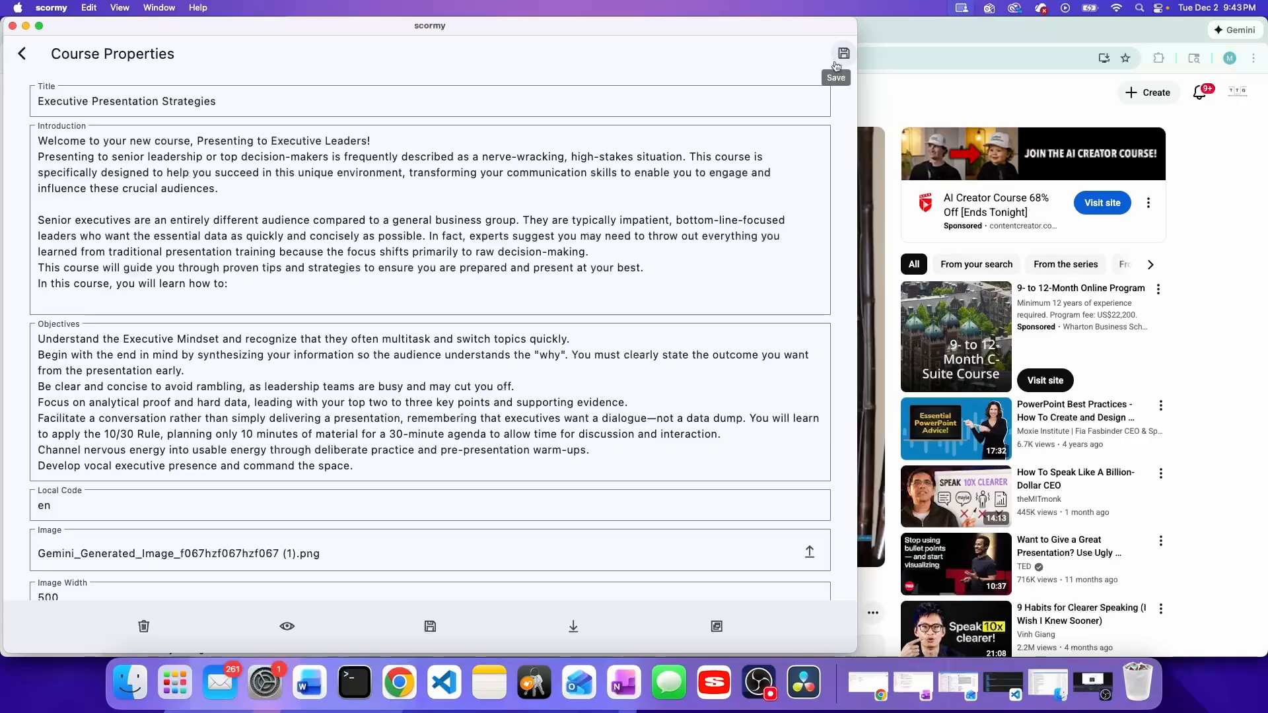
Step: Preview the course in the browser and review its introduction, objectives and three modules
click(287, 628)
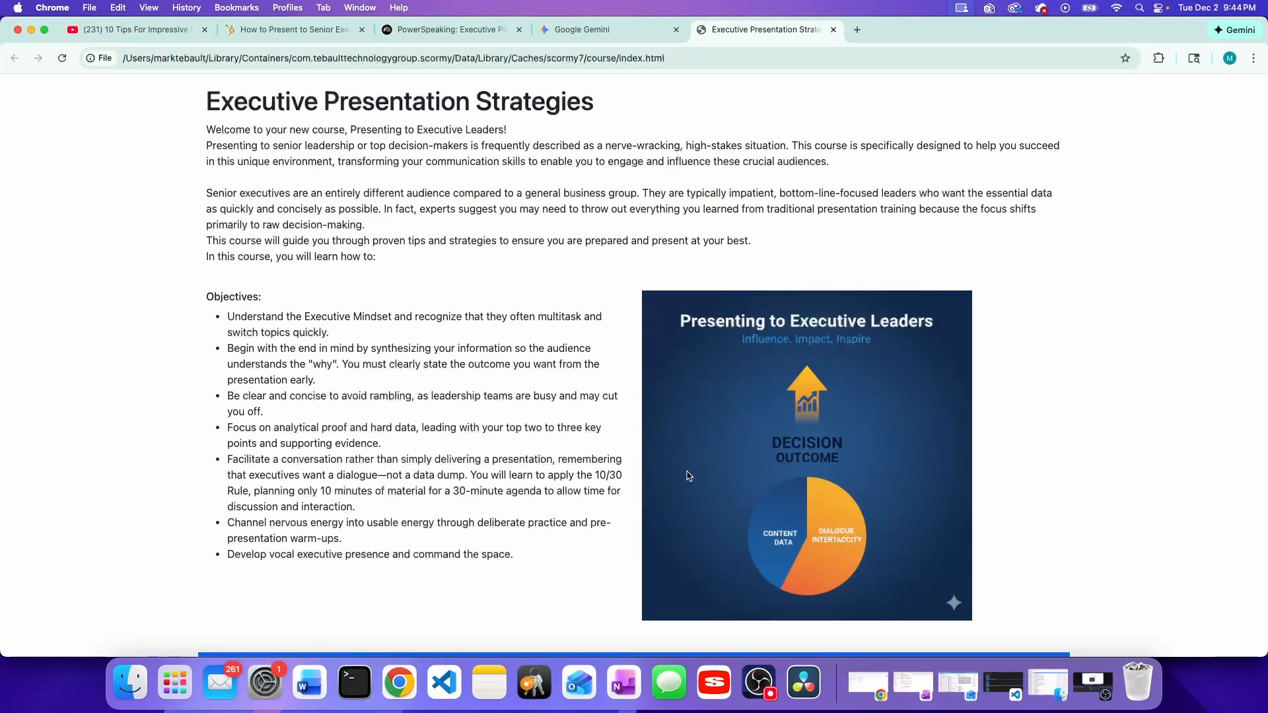
scroll(719, 470, down, 10)
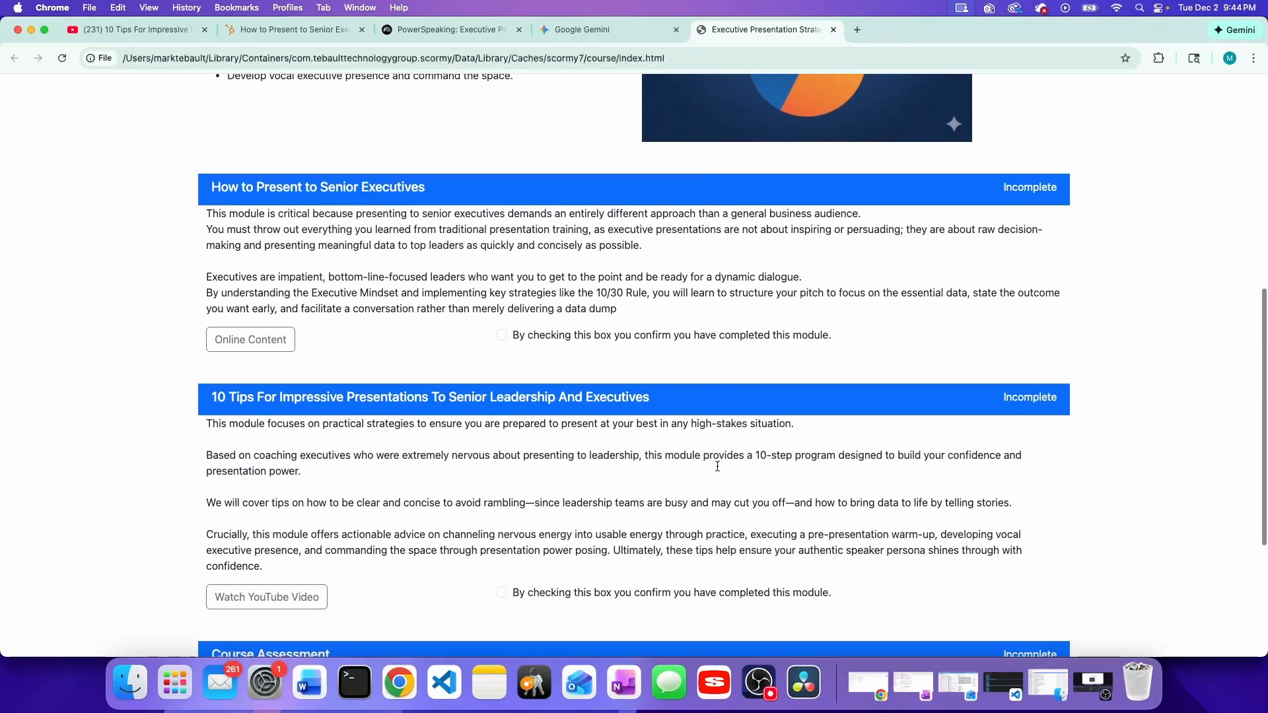
scroll(718, 466, down, 3)
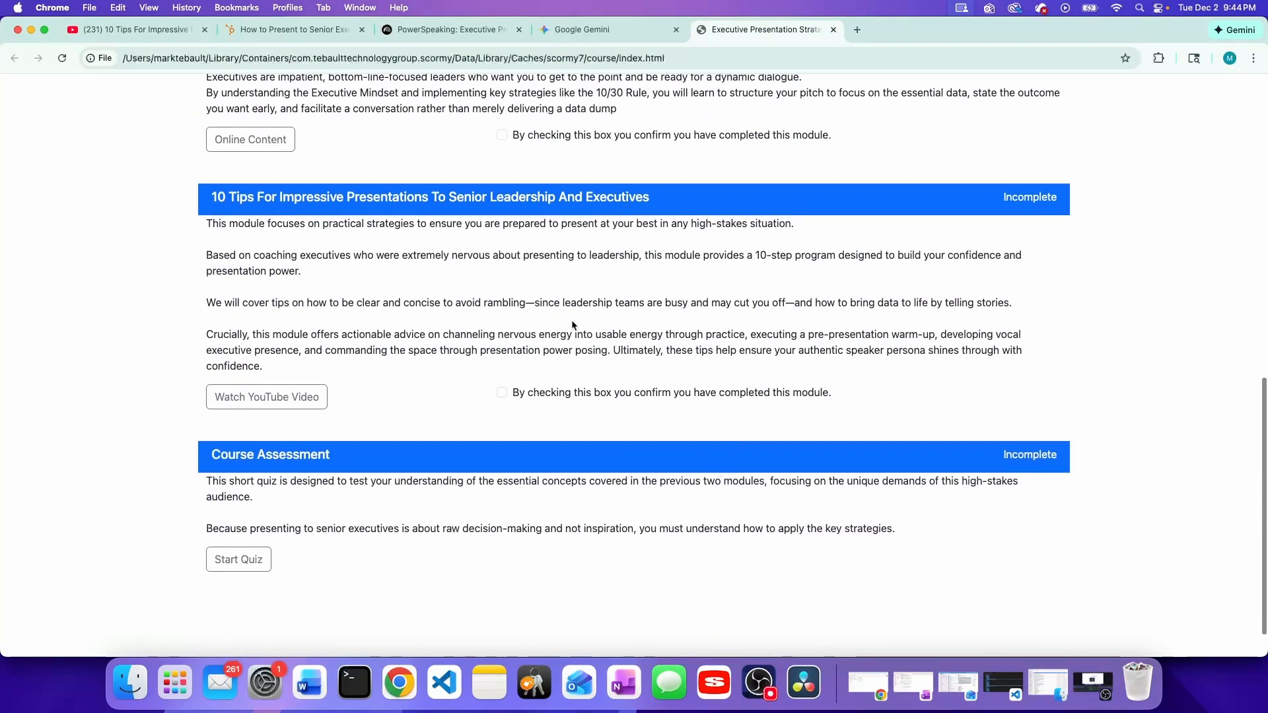
scroll(908, 337, down, 1)
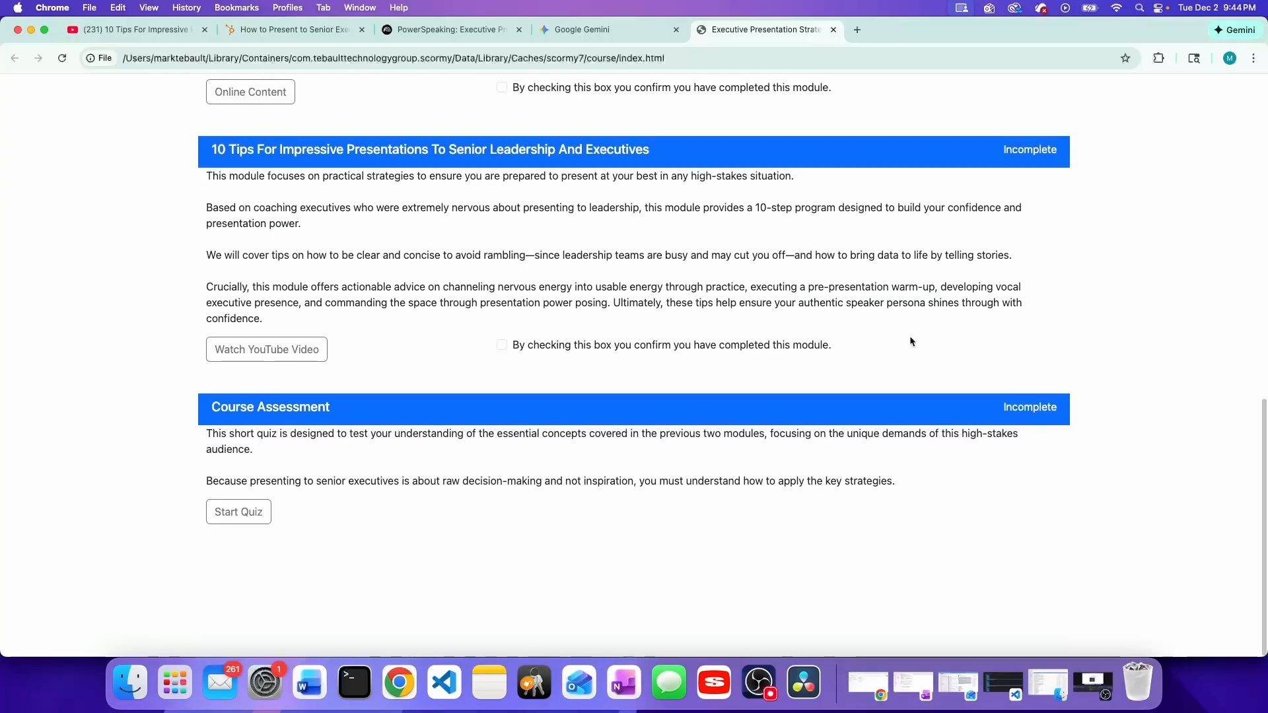
scroll(912, 343, up, 1)
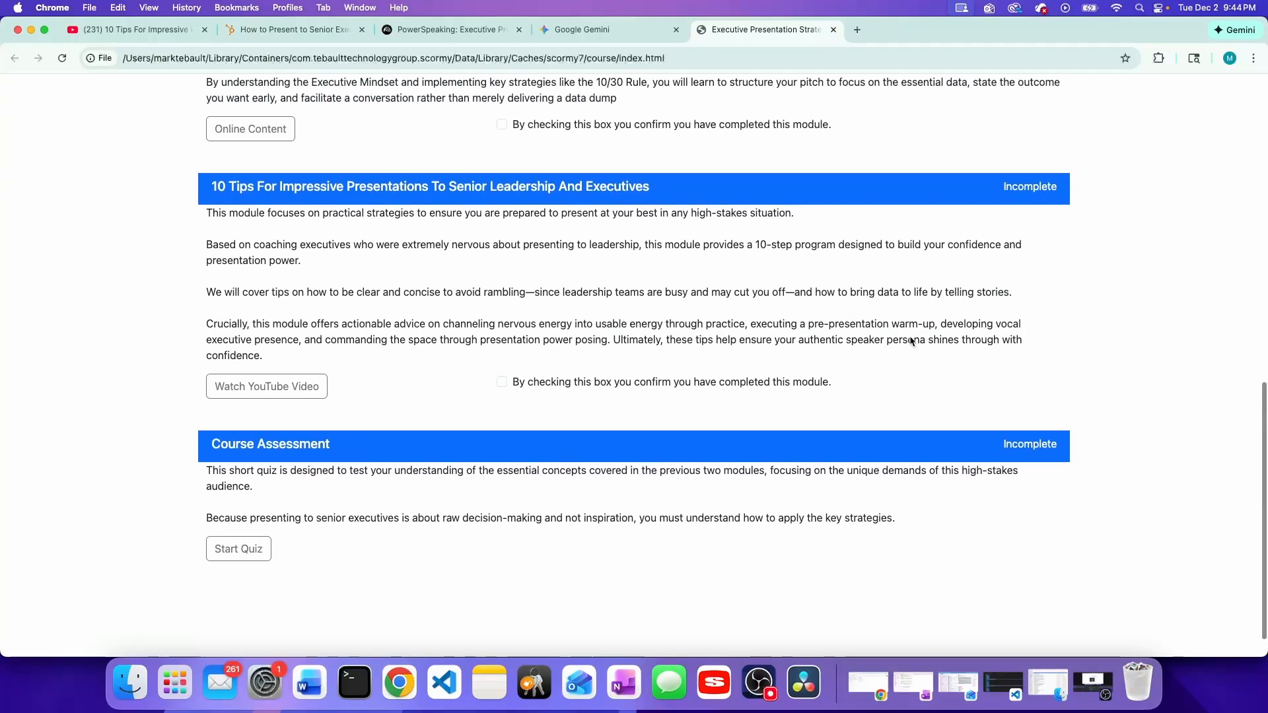
Step: Check the 10 Tips module's YouTube video player in the preview and close it
click(251, 388)
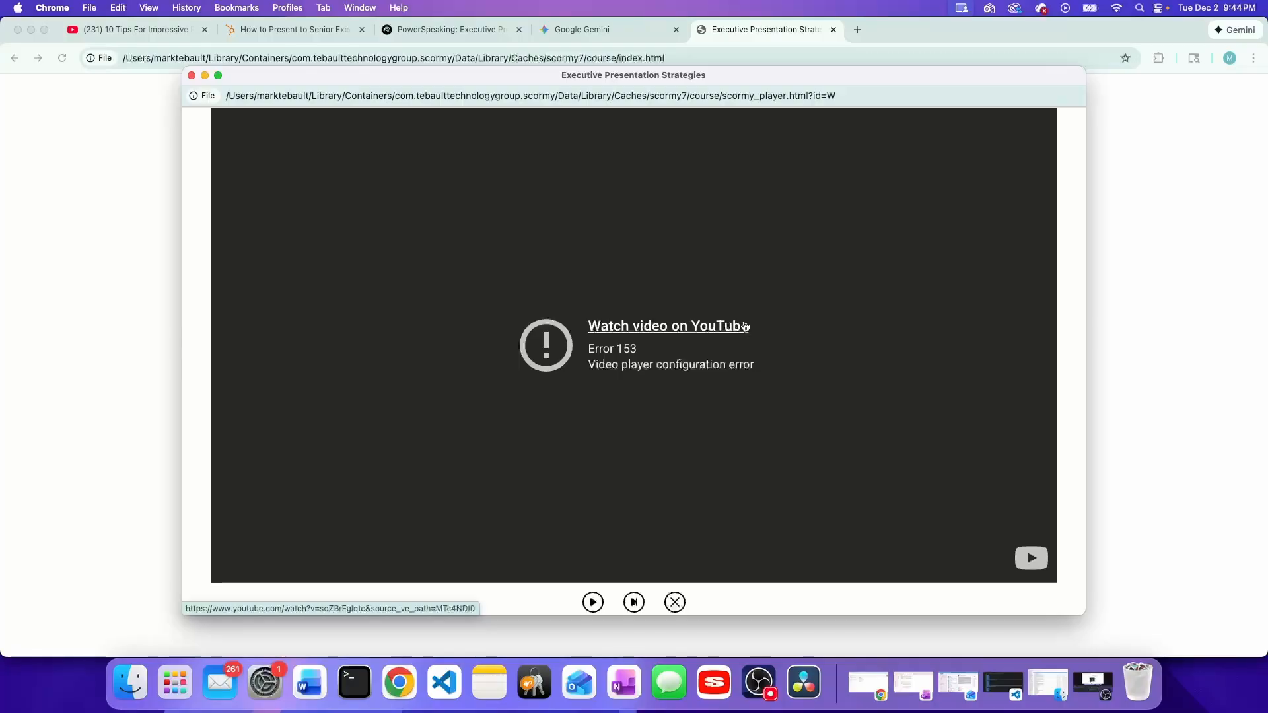
click(192, 75)
scroll(209, 509, down, 2)
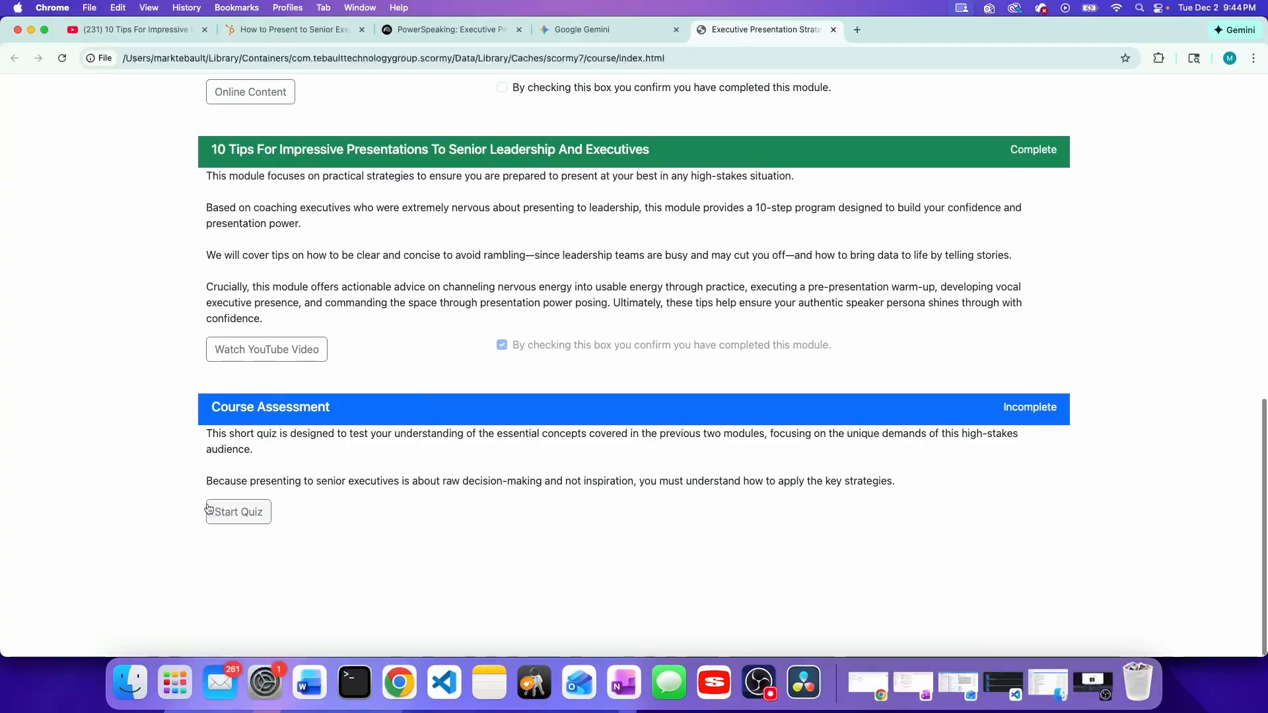
Step: Start the Course Assessment quiz and submit Physical Warm-up and Mindset as answers to the speaker warm-up question
click(209, 510)
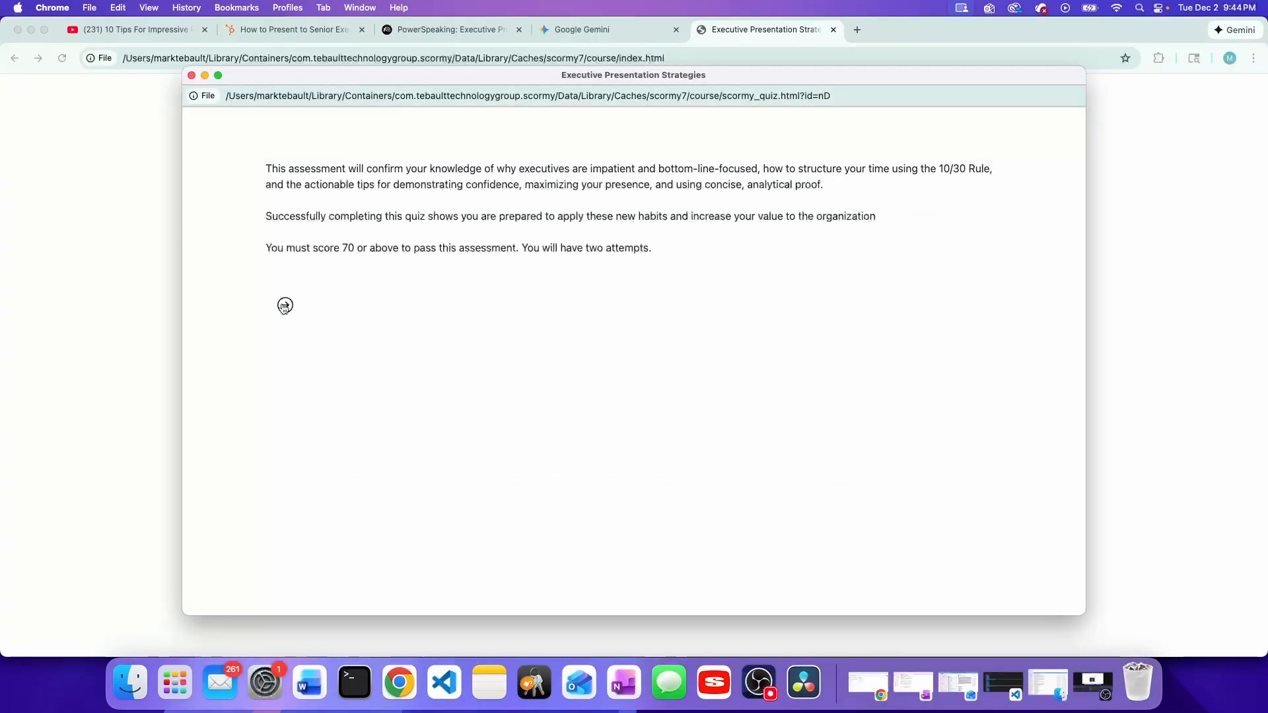
click(285, 306)
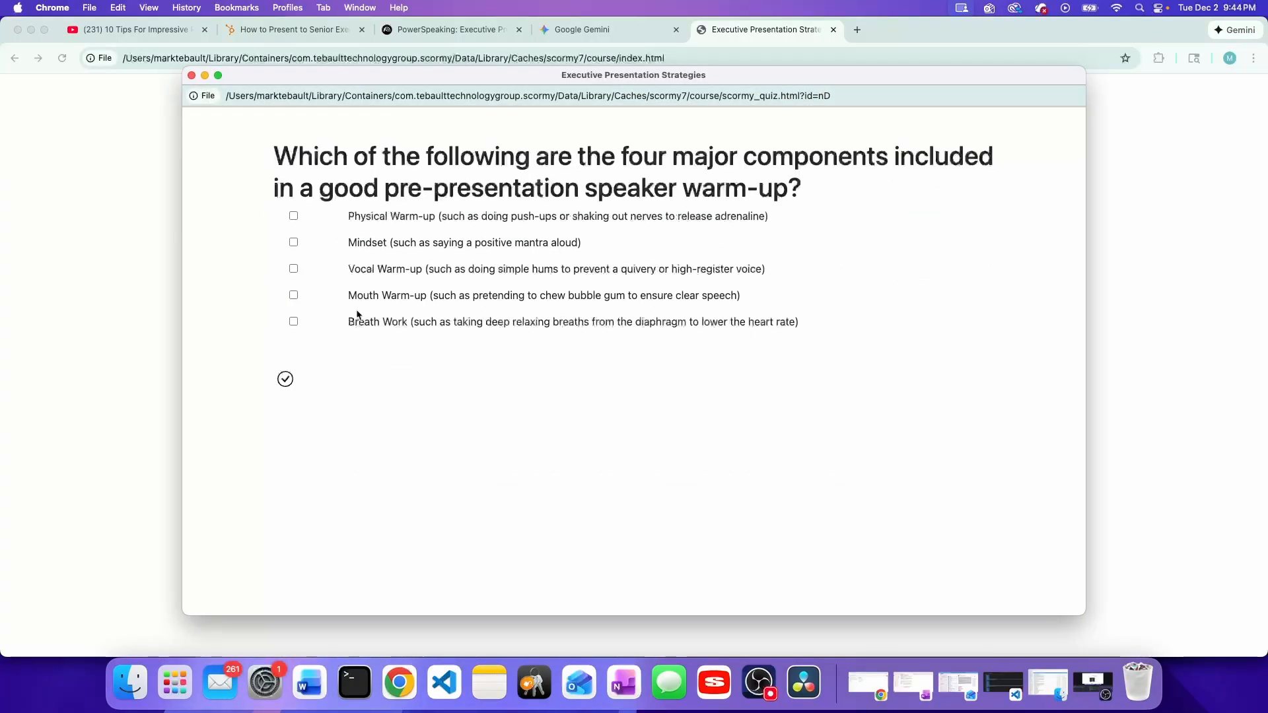
click(294, 216)
click(294, 243)
click(286, 378)
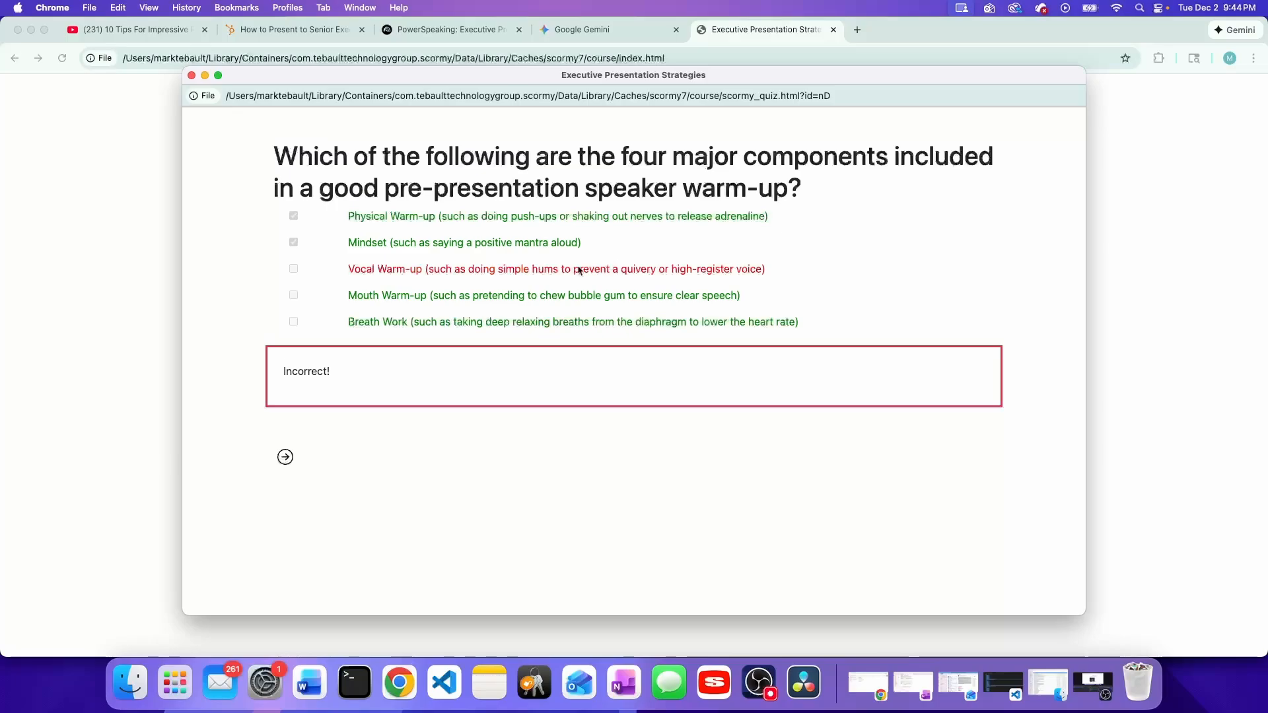
click(285, 457)
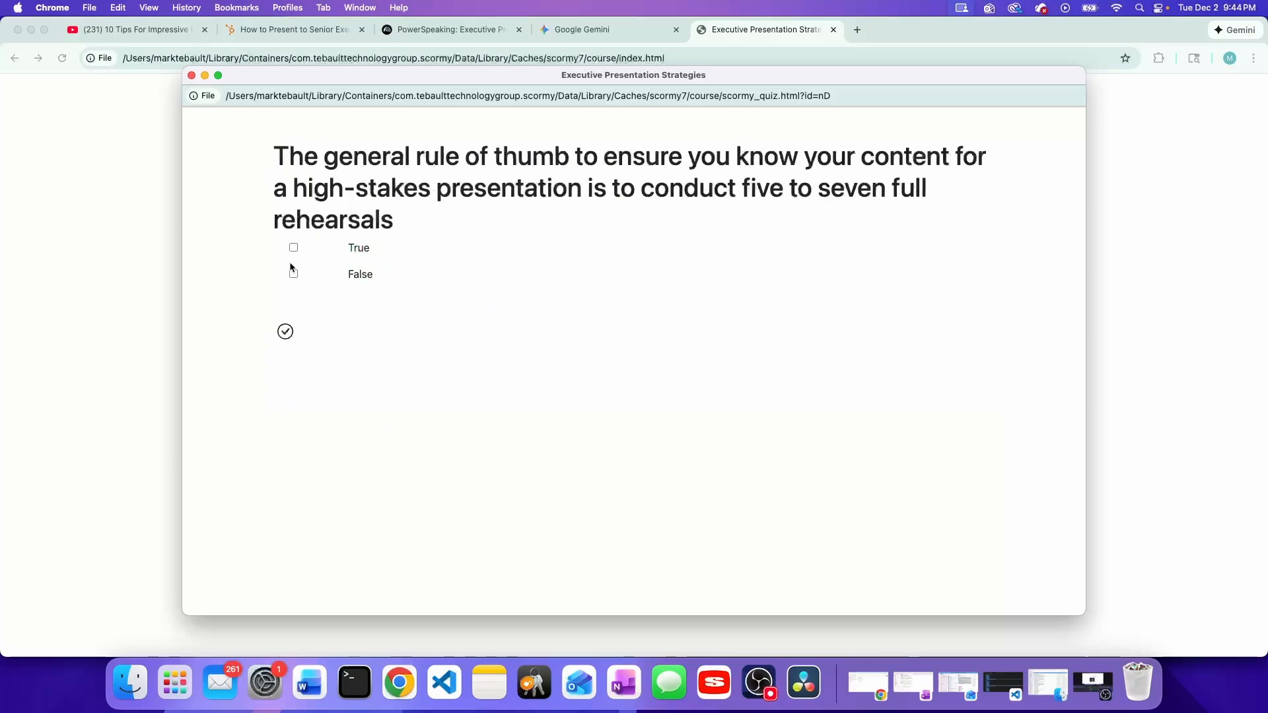
Step: Submit True for the full rehearsals question, review its feedback, and close the quiz window
click(293, 247)
click(285, 332)
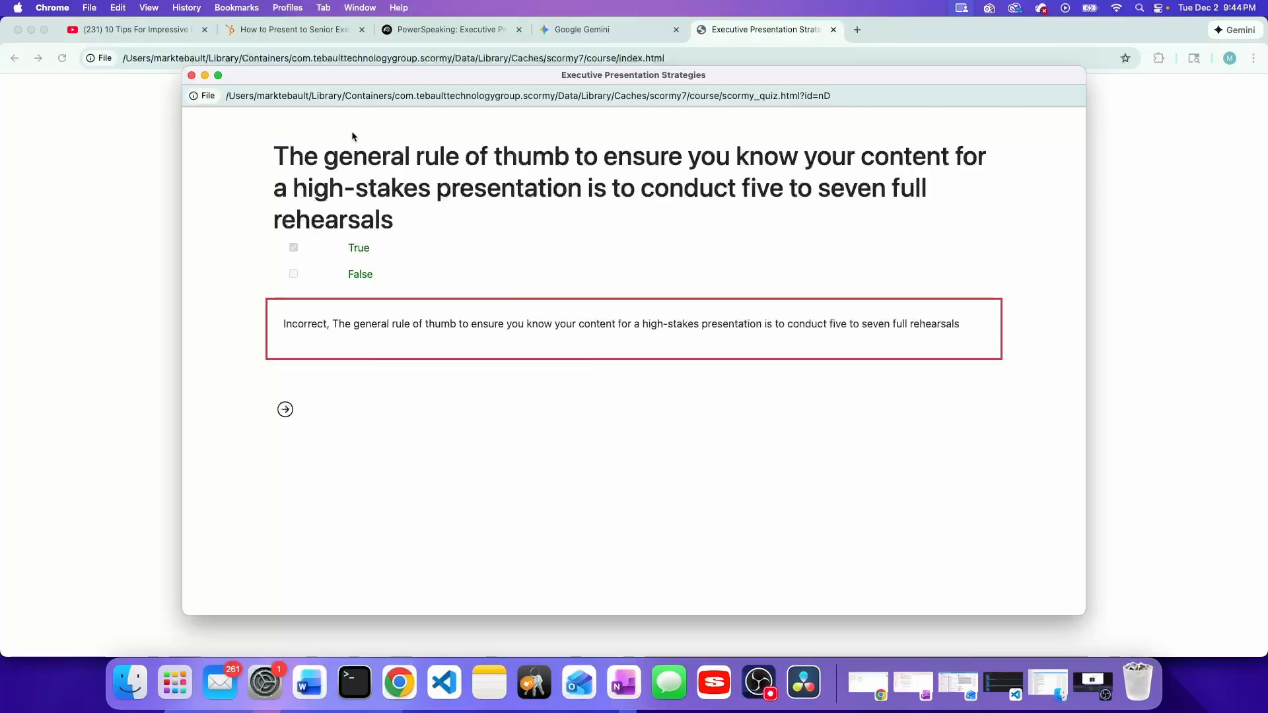
click(191, 76)
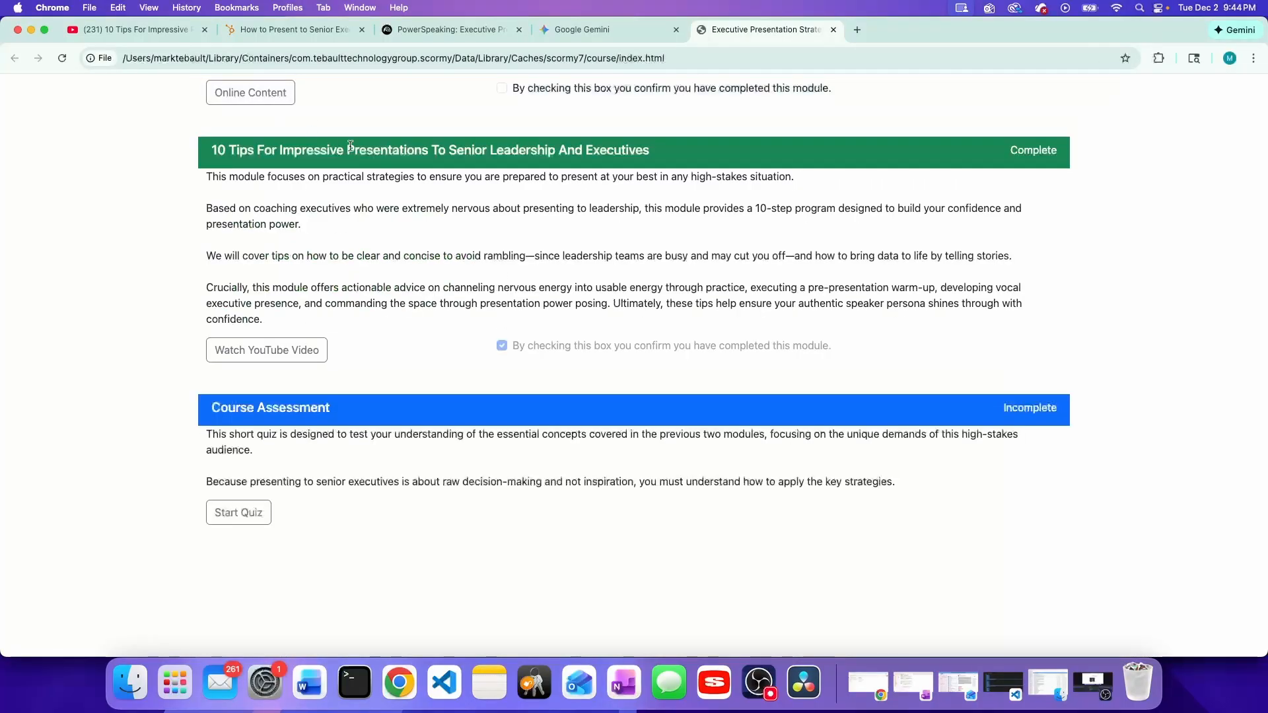
Step: Close the course preview in Chrome and switch back to the course properties in scormy
scroll(561, 250, up, 10)
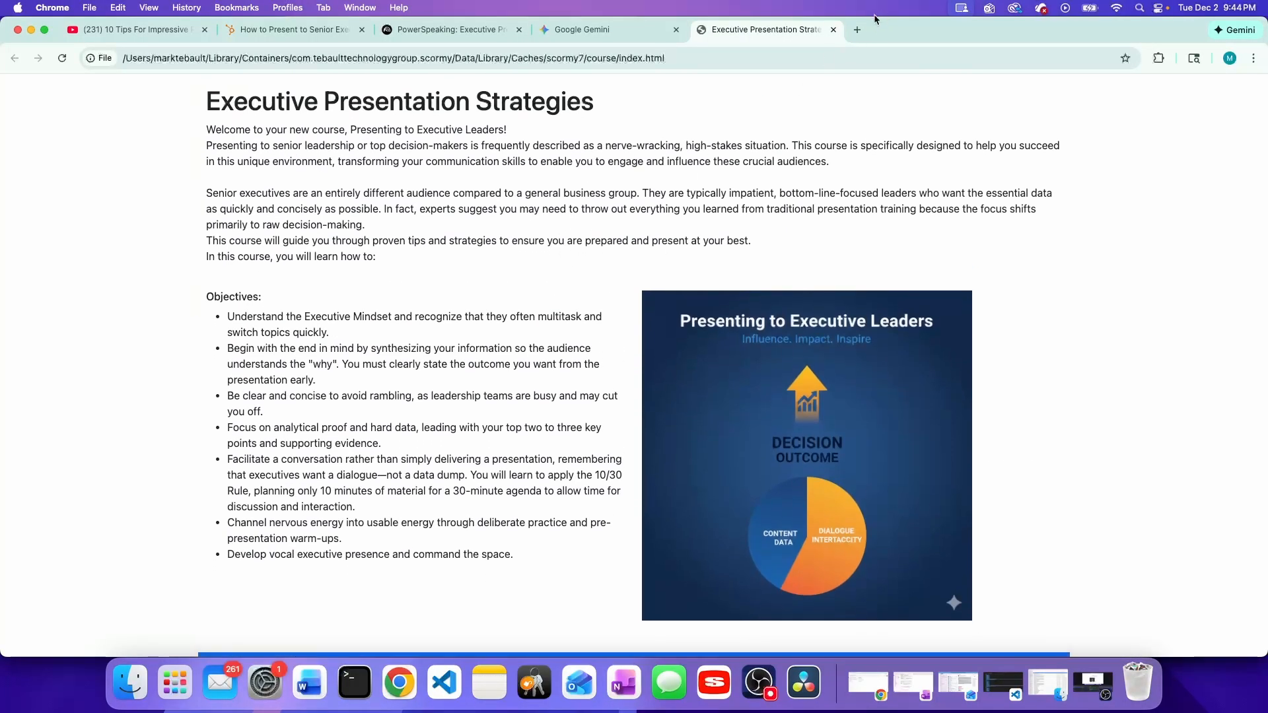
click(833, 30)
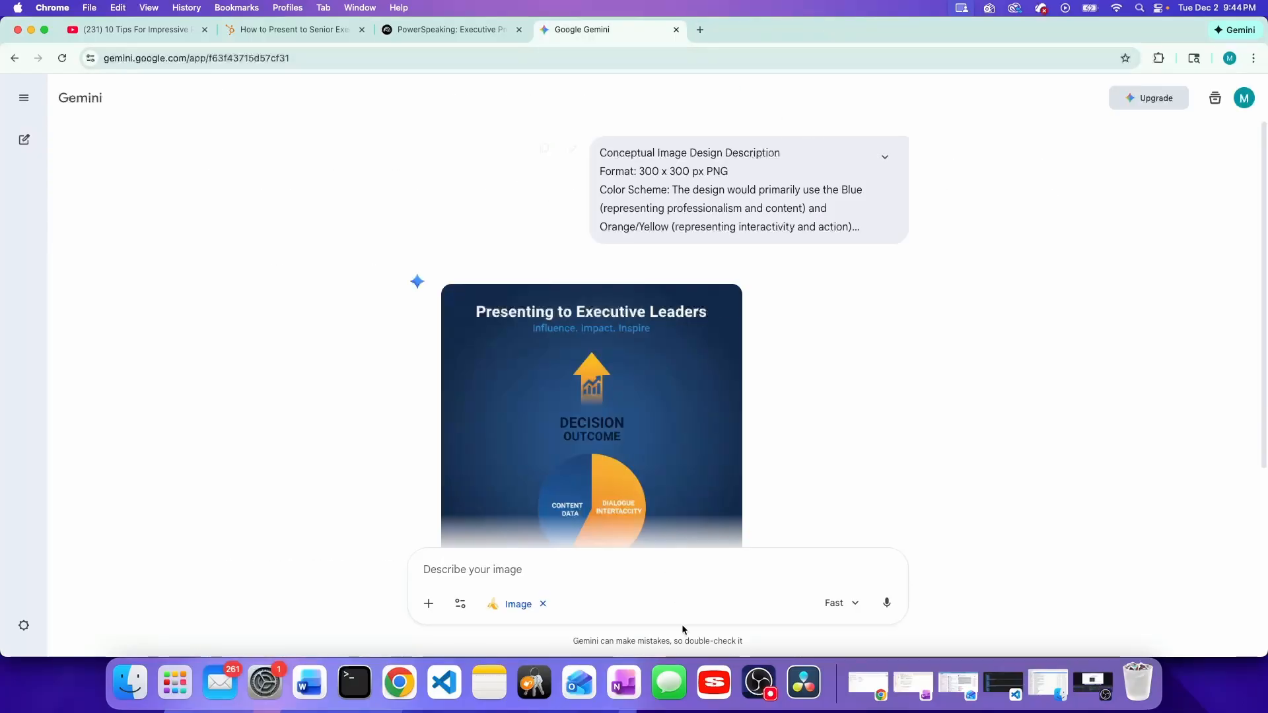
click(714, 682)
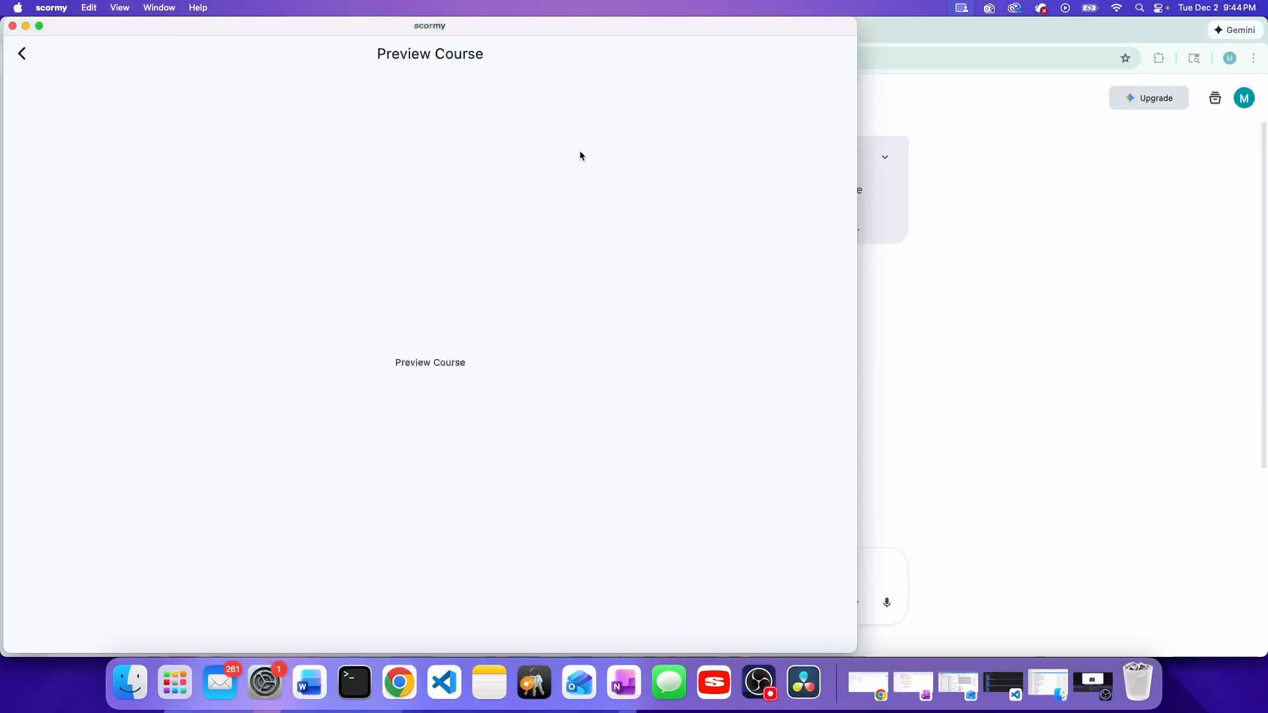
click(22, 54)
Step: Try to export the course package to the Downloads folder under the name Executive_Presentation_Strategies
scroll(603, 346, down, 1)
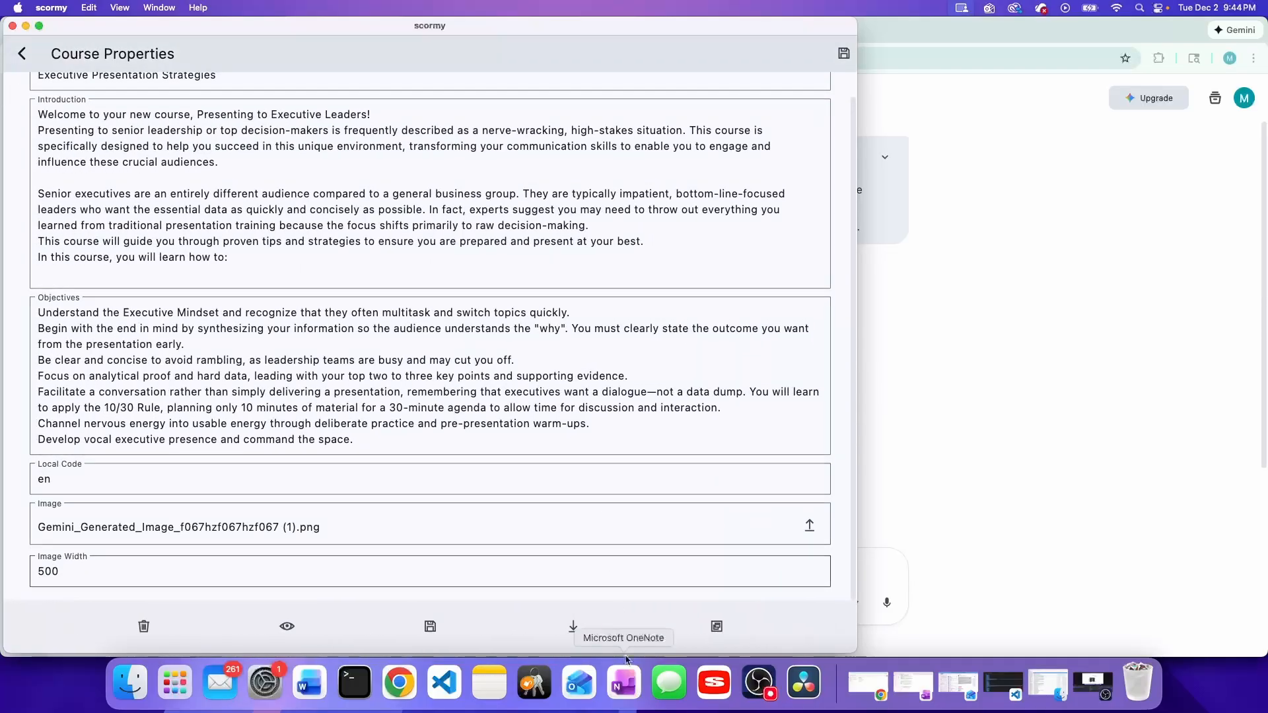
click(573, 626)
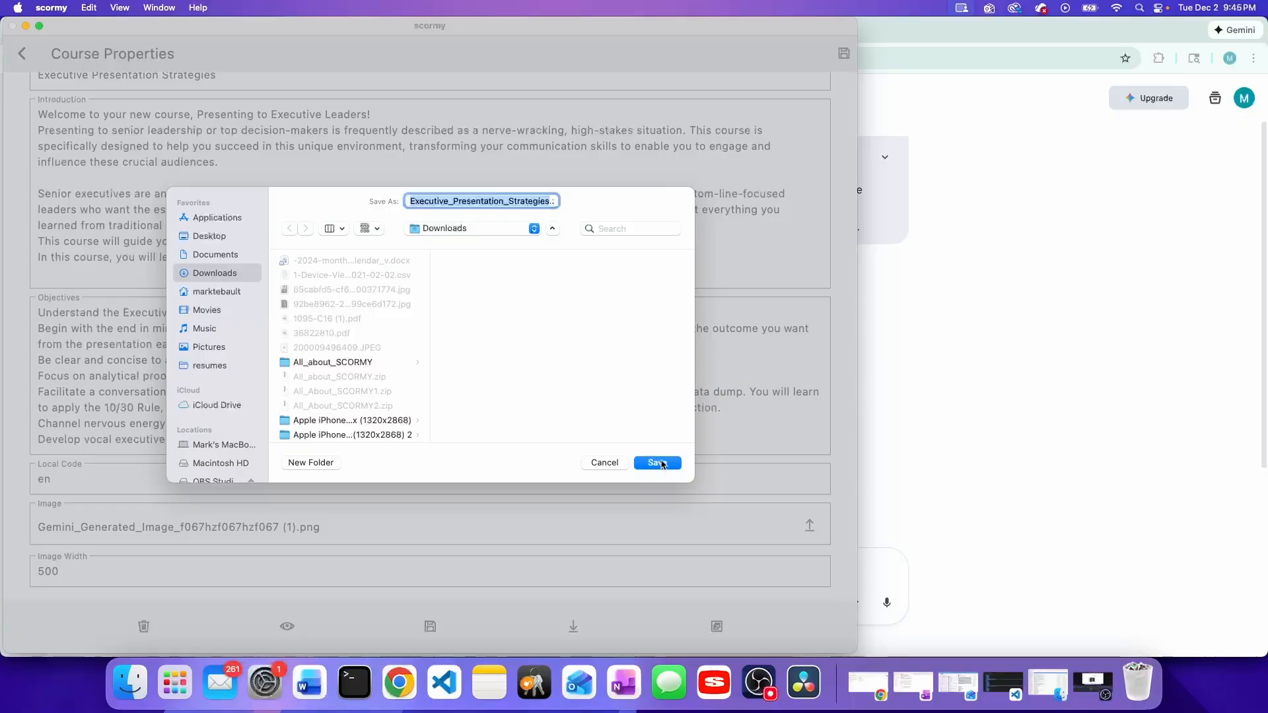
click(626, 463)
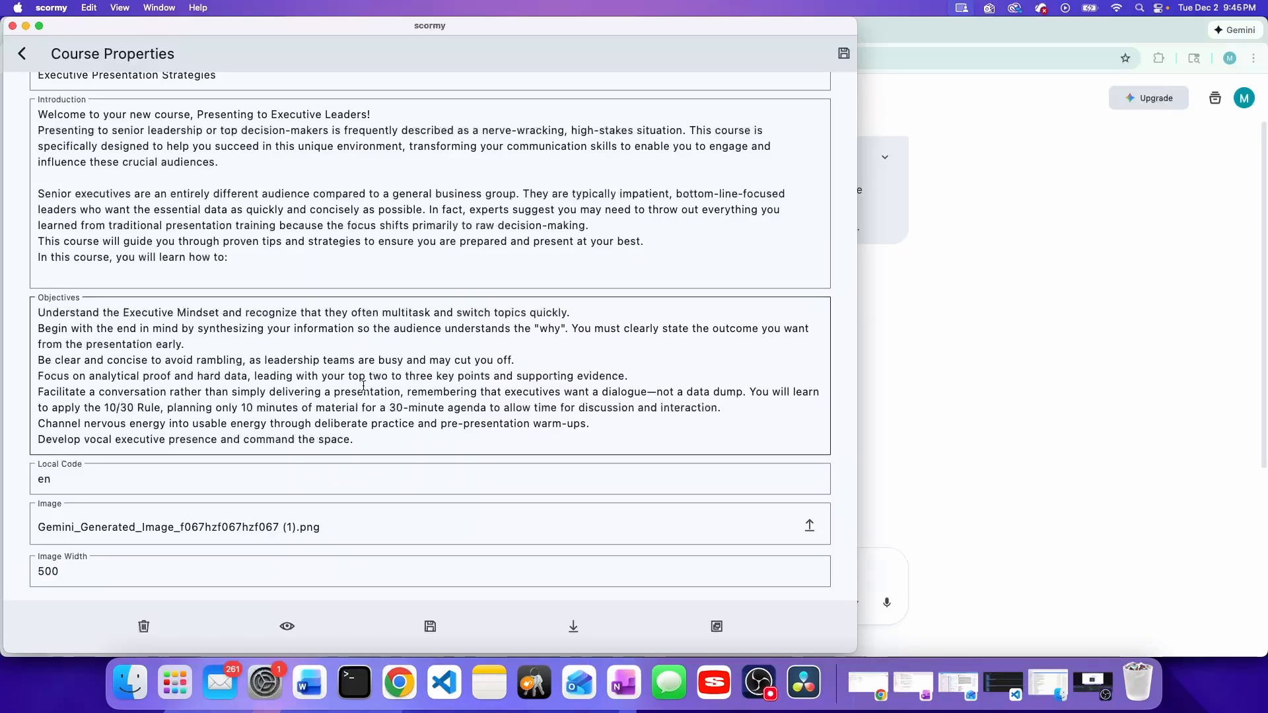
Step: Switch to Finder, locate Executive_Presentation_Strategies.zip in the Downloads folder, and return to scormy
click(130, 682)
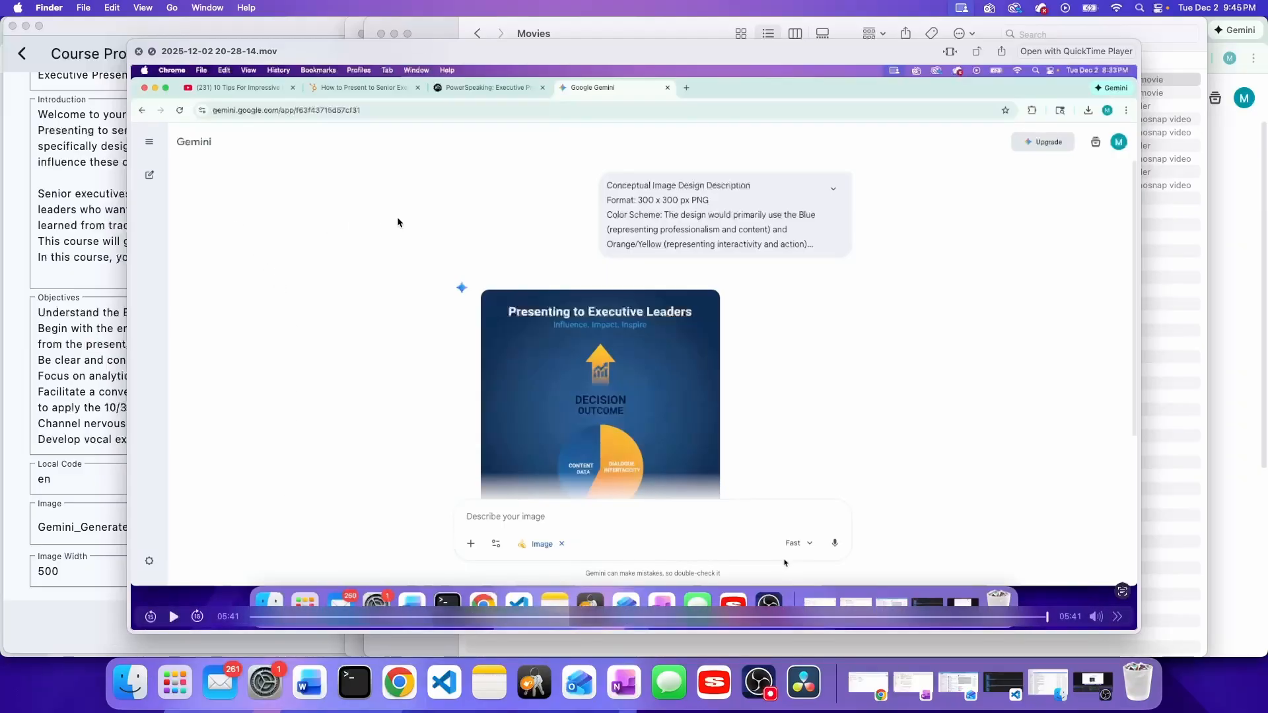
key(space)
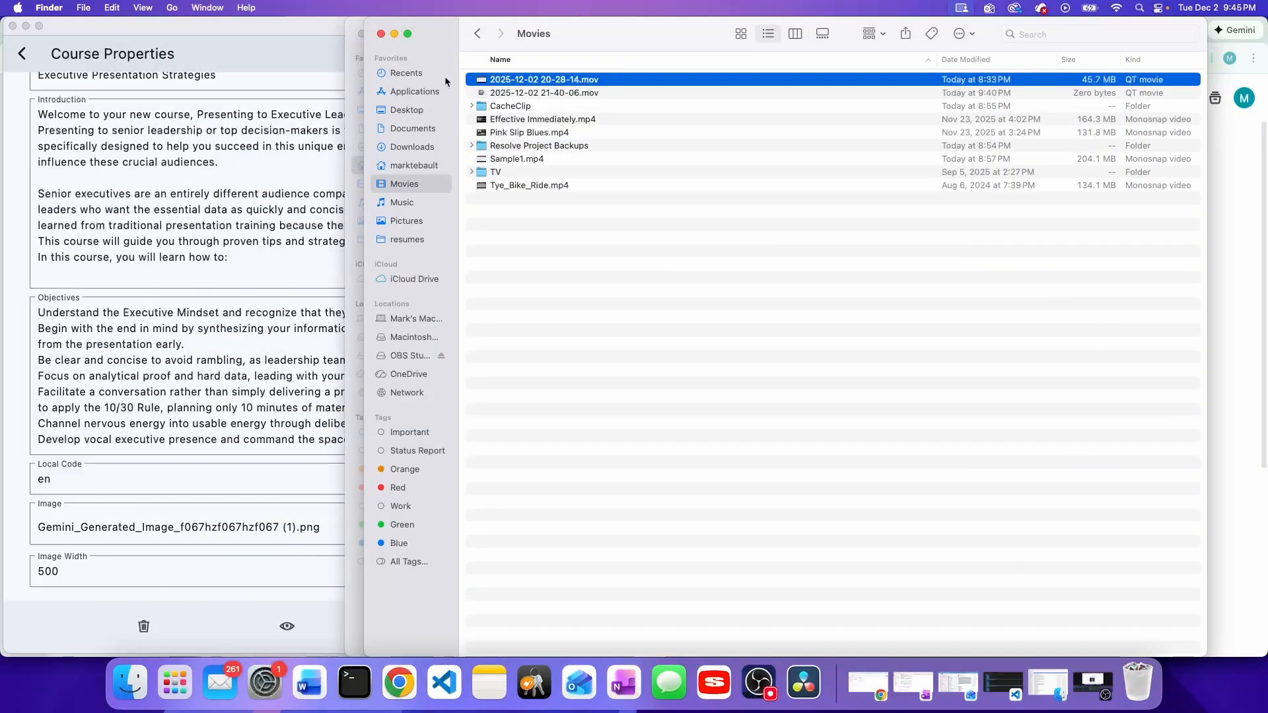
click(420, 147)
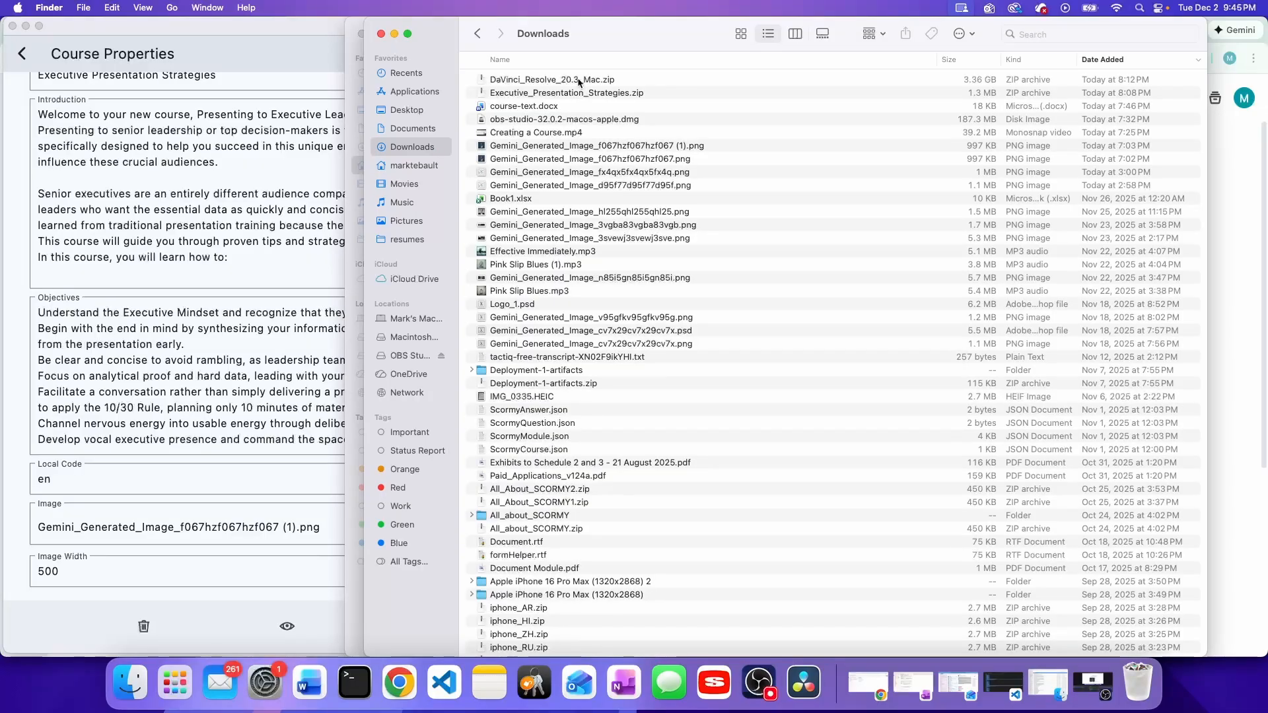
click(548, 94)
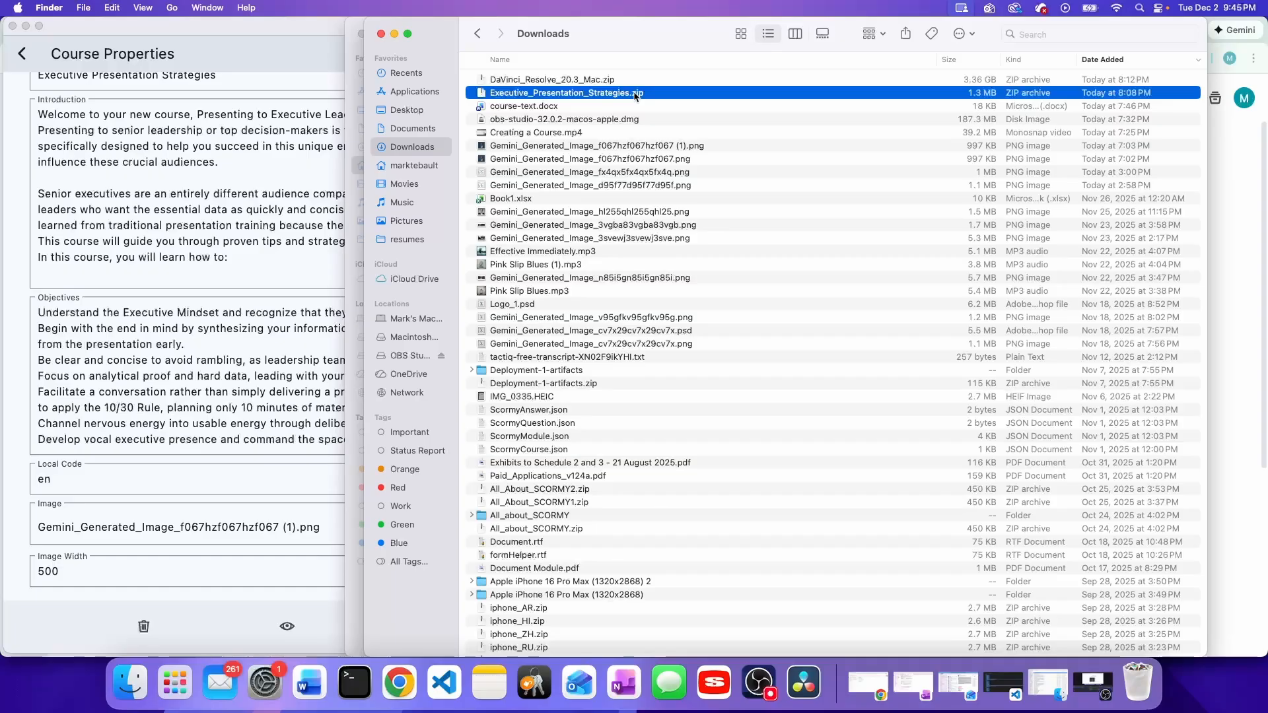
click(292, 48)
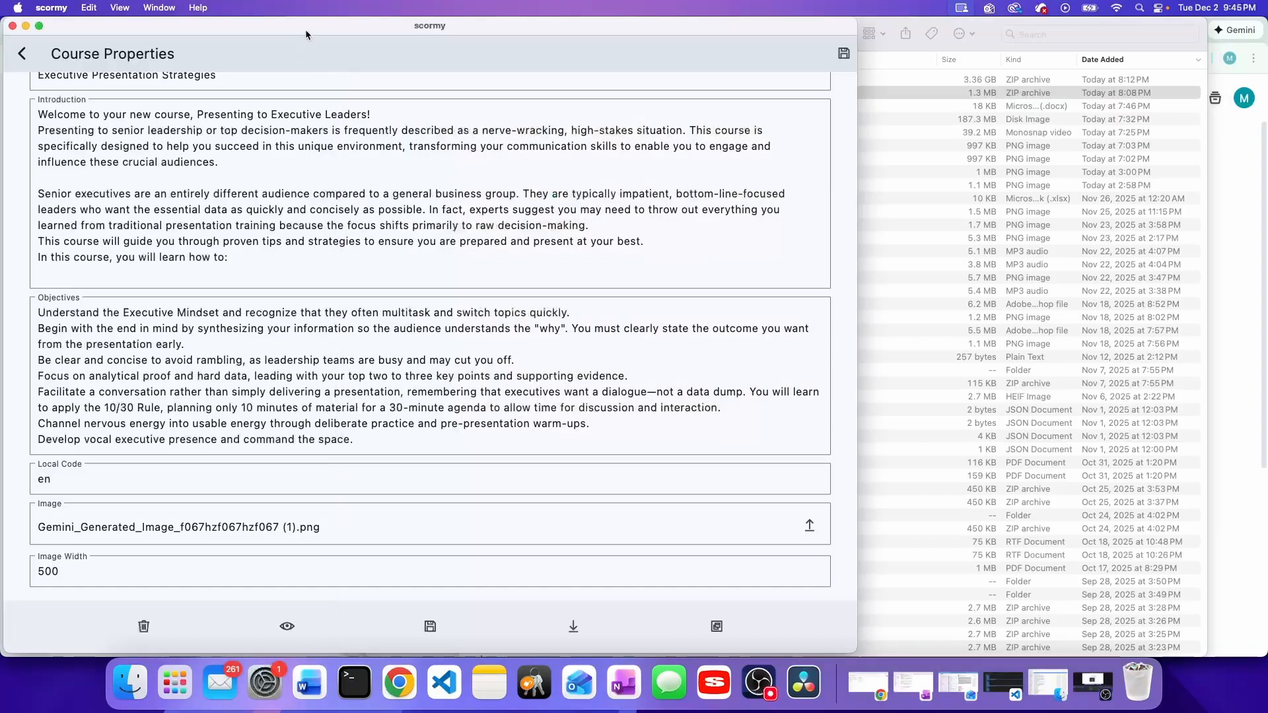